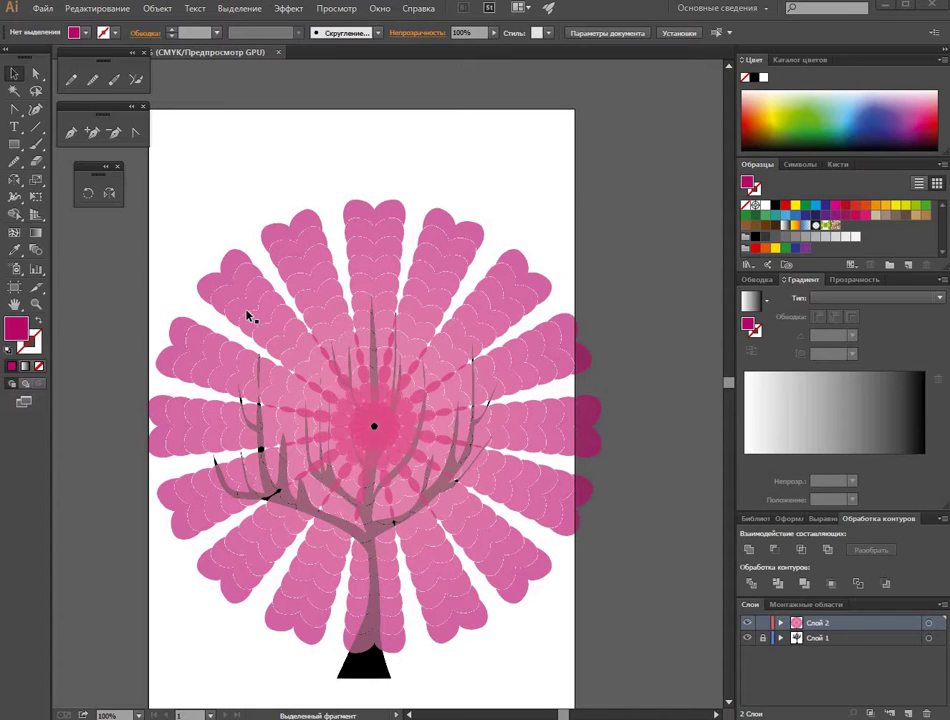
Select all of the heart-tree artwork on the canvas
{"action": "left_click", "coordinate": [224, 274]}
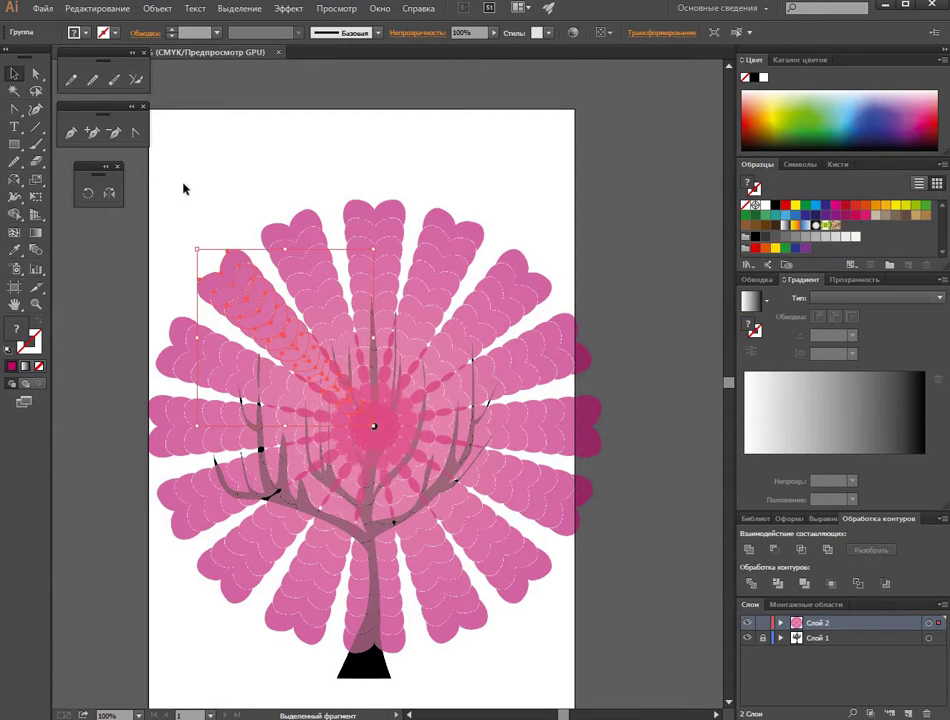
{"action": "left_click", "coordinate": [184, 187]}
{"action": "left_click_drag", "start_coordinate": [159, 138], "coordinate": [562, 612]}
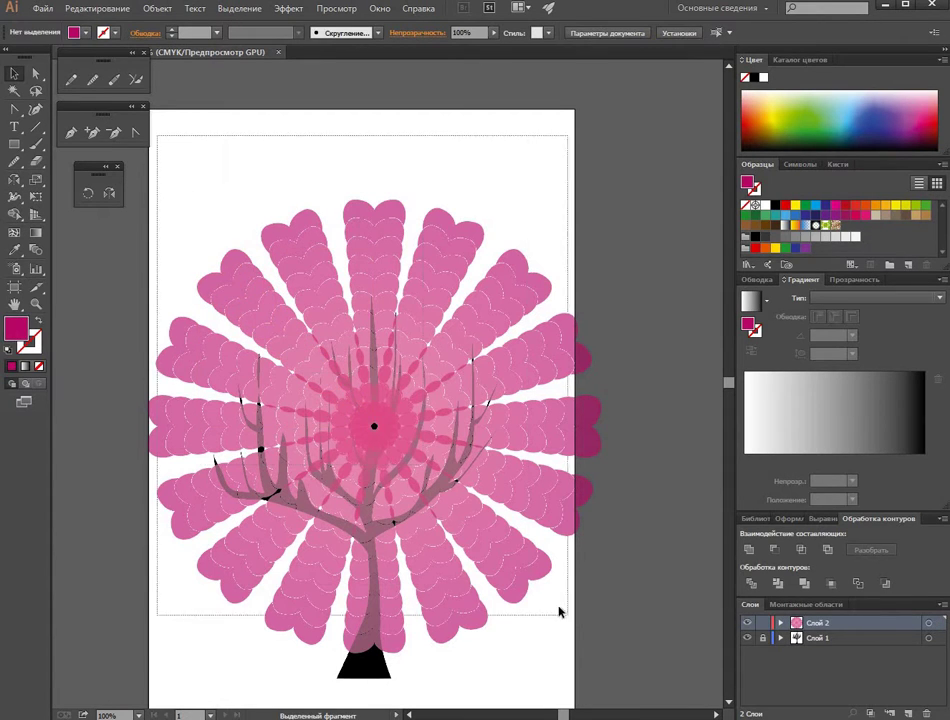
{"action": "left_click", "coordinate": [157, 9]}
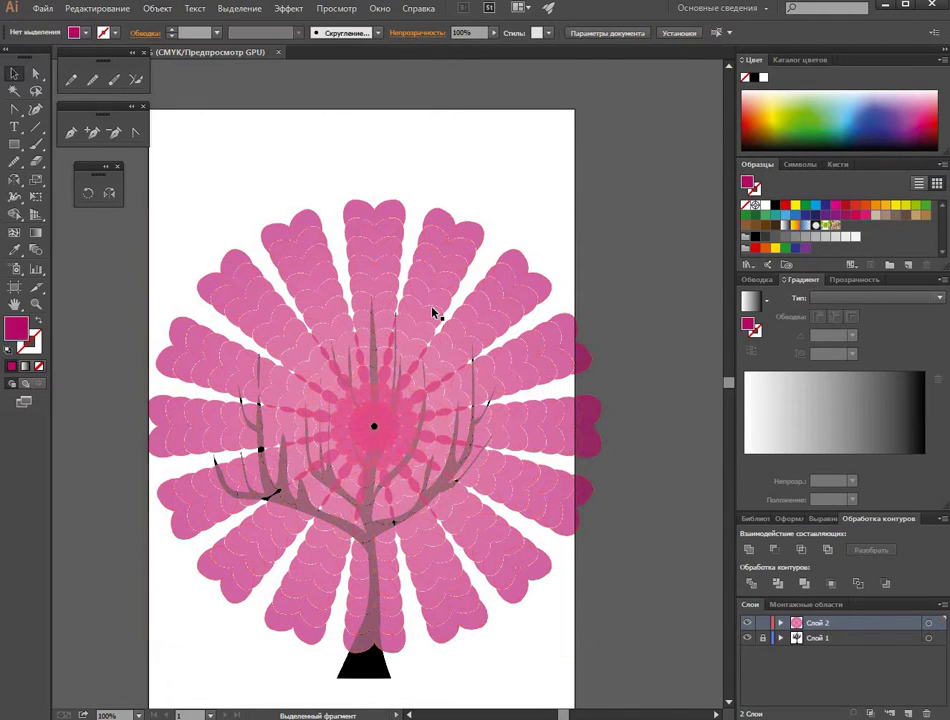
{"action": "left_click", "coordinate": [435, 311]}
Ungroup the petal fan into separate heart paths
{"action": "right_click", "coordinate": [433, 310]}
{"action": "left_click", "coordinate": [584, 238]}
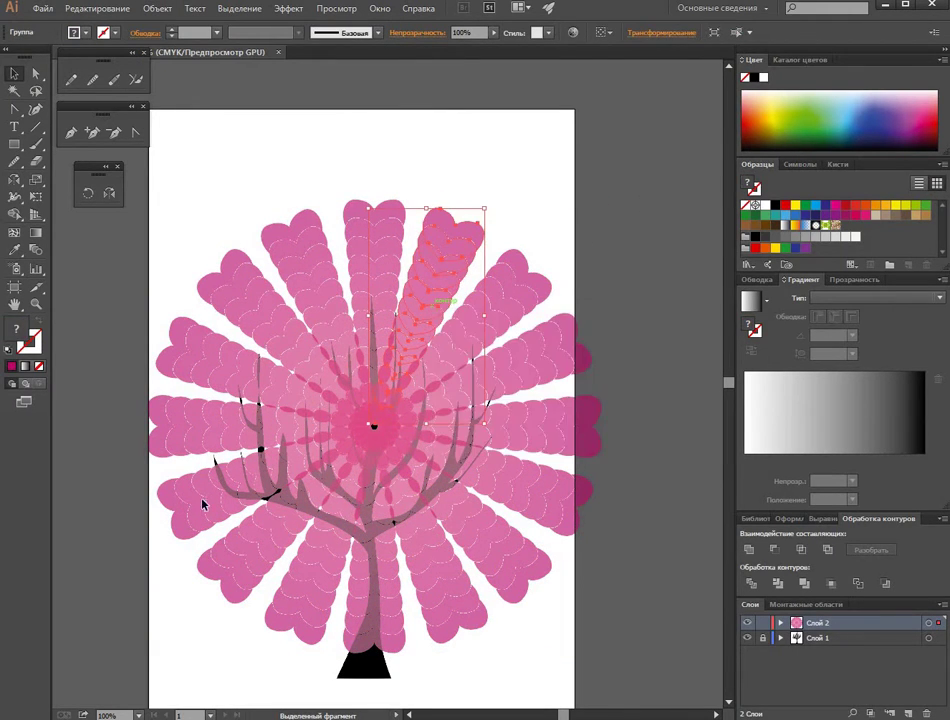
{"action": "left_click_drag", "start_coordinate": [430, 140], "coordinate": [150, 660]}
{"action": "right_click", "coordinate": [338, 527]}
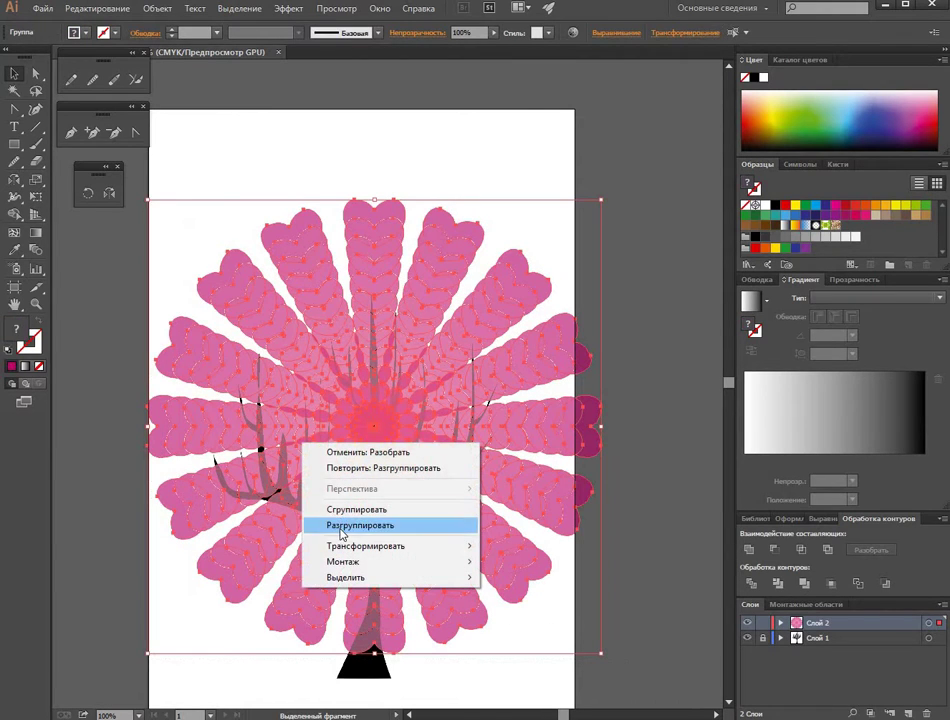
{"action": "left_click", "coordinate": [339, 525]}
{"action": "left_click", "coordinate": [162, 9]}
{"action": "mouse_move", "coordinate": [201, 24]}
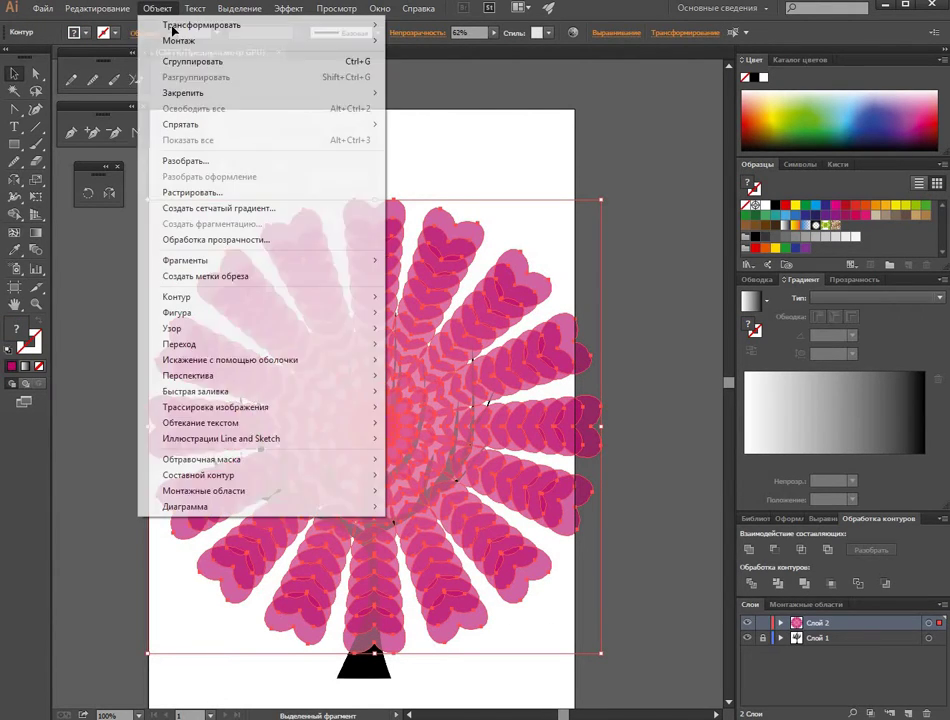
In Transform Each, set horizontal scale 11% and vertical scale 2%
{"action": "left_click", "coordinate": [508, 131]}
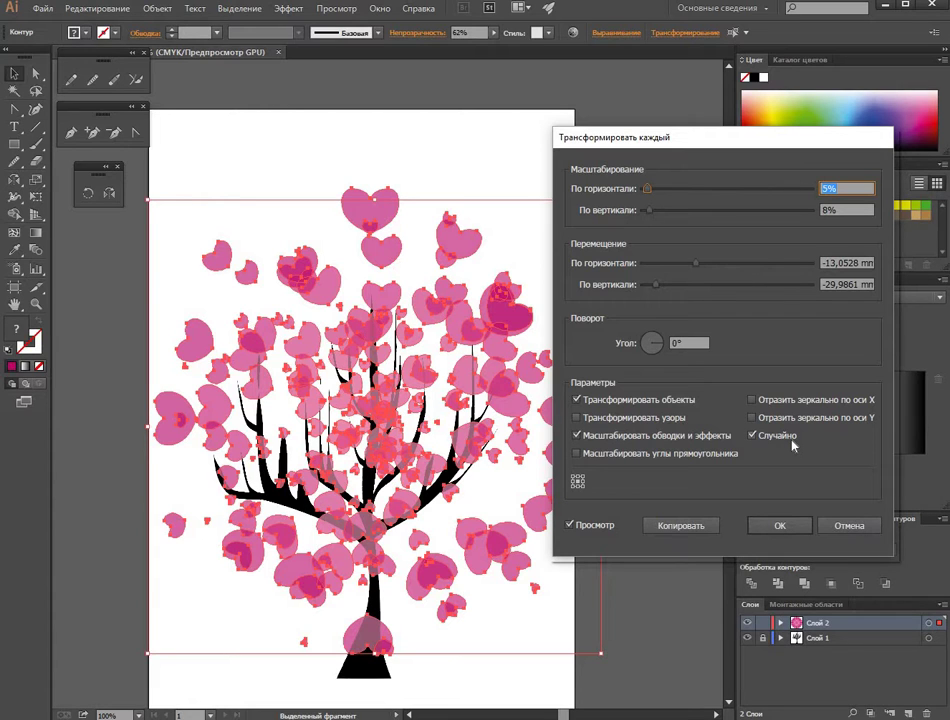
{"action": "left_click", "coordinate": [669, 211]}
{"action": "left_click", "coordinate": [653, 211]}
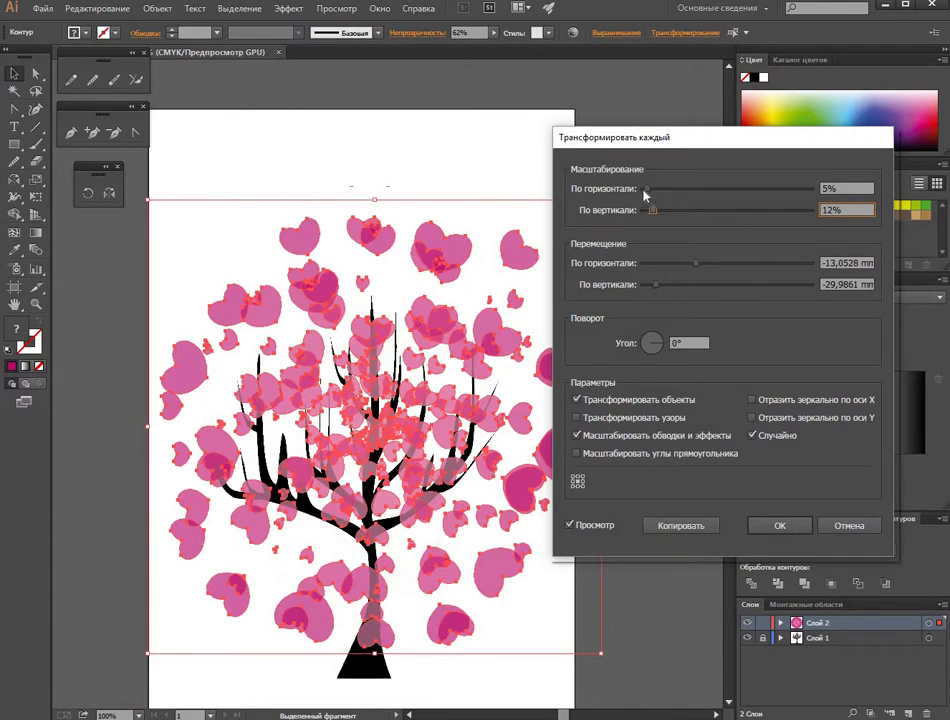
{"action": "left_click", "coordinate": [644, 188]}
{"action": "left_click", "coordinate": [653, 189]}
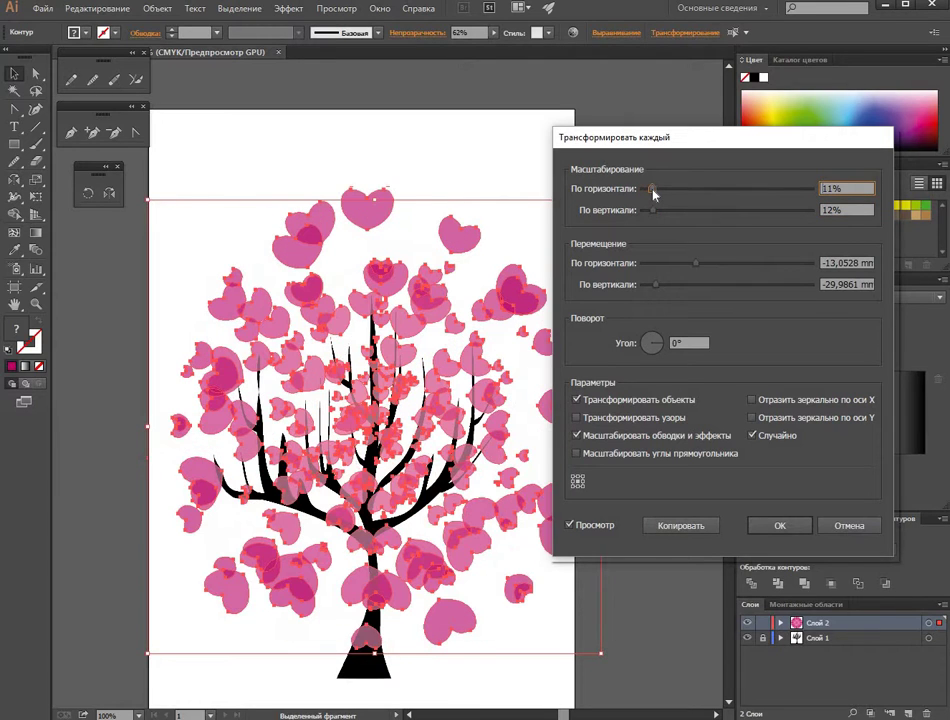
{"action": "left_click", "coordinate": [645, 211]}
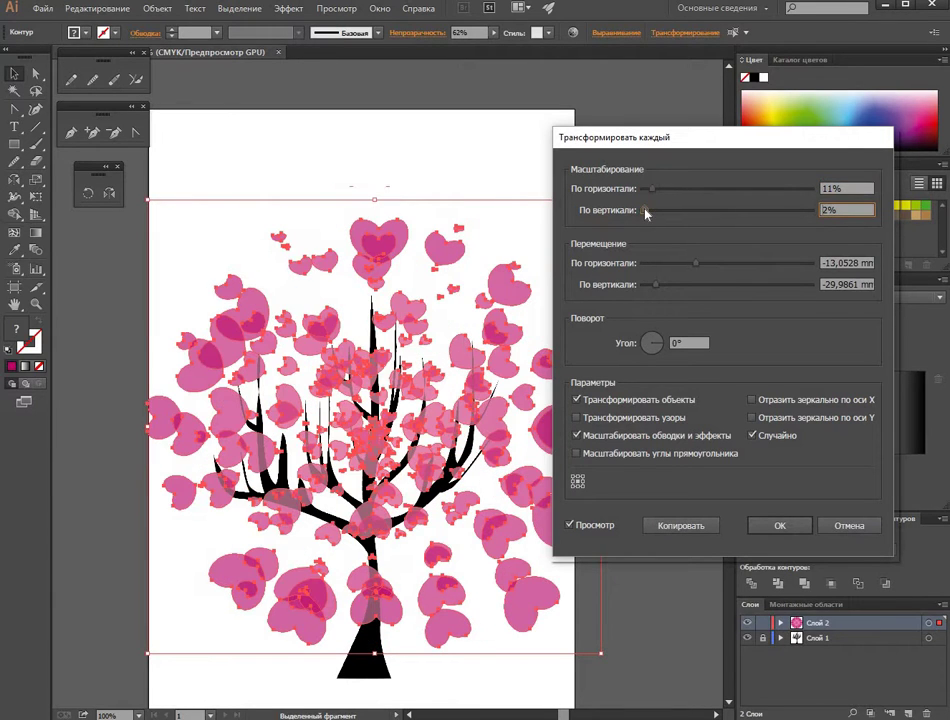
Set the horizontal move offset to −29.2806 mm
{"action": "left_click", "coordinate": [671, 266]}
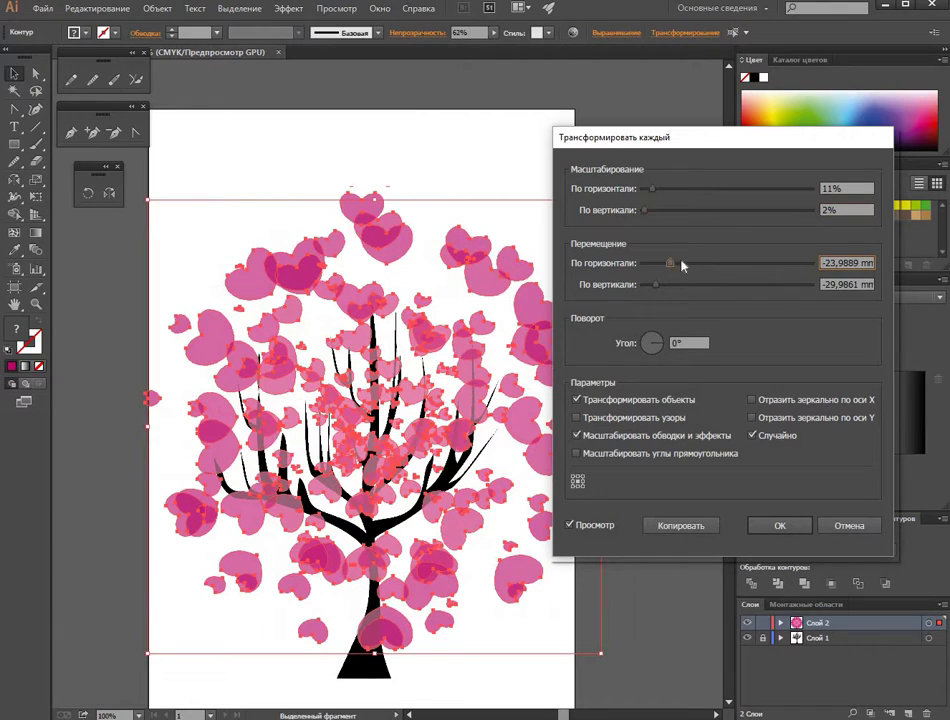
{"action": "left_click", "coordinate": [688, 268]}
{"action": "left_click", "coordinate": [684, 266]}
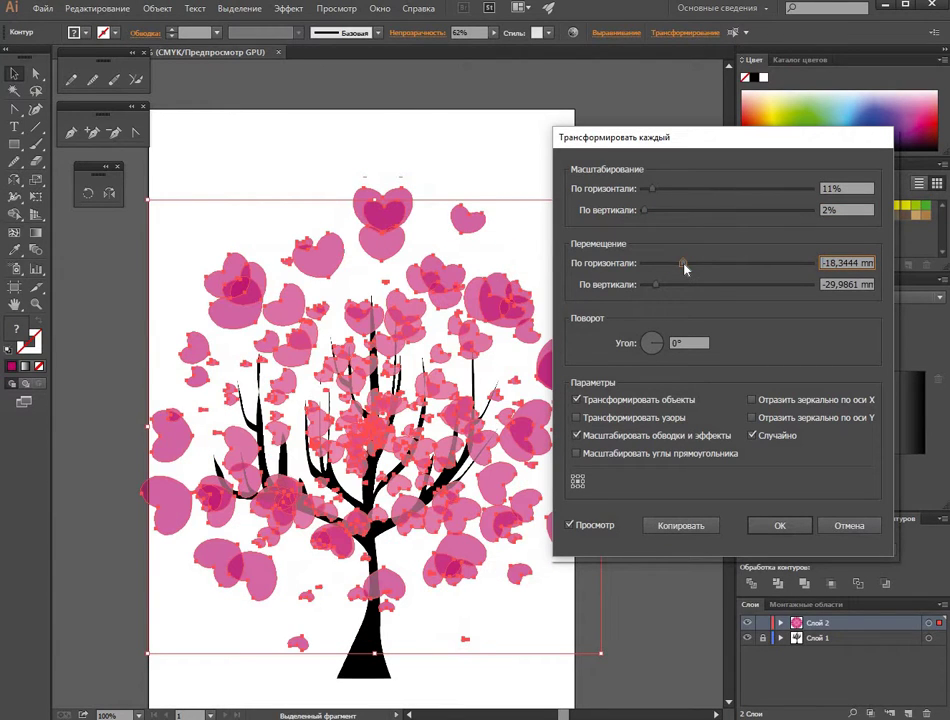
{"action": "left_click", "coordinate": [655, 264]}
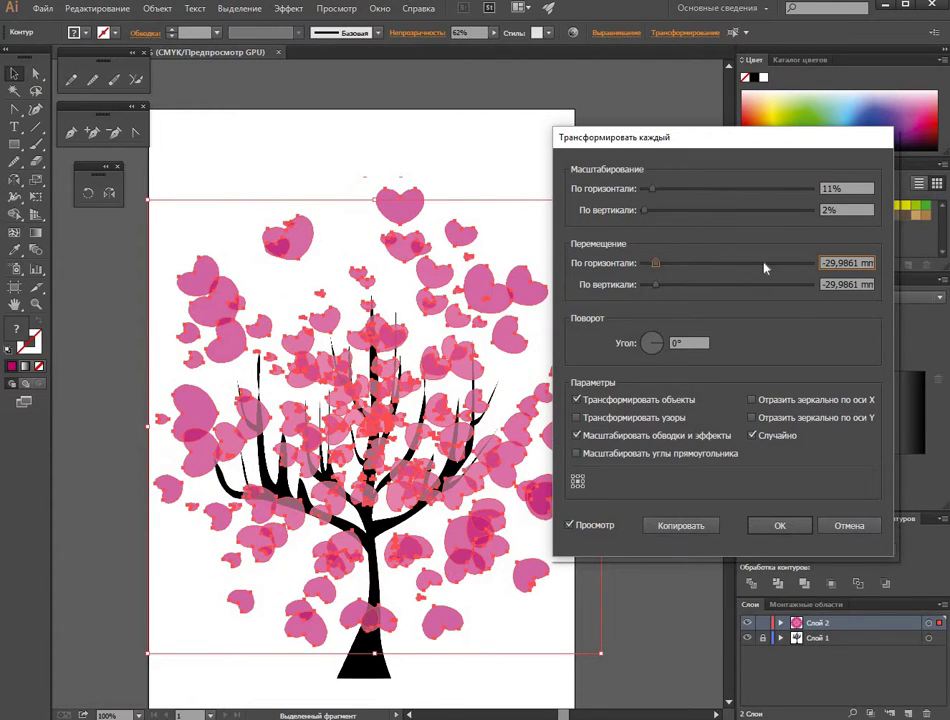
{"action": "left_click", "coordinate": [795, 264]}
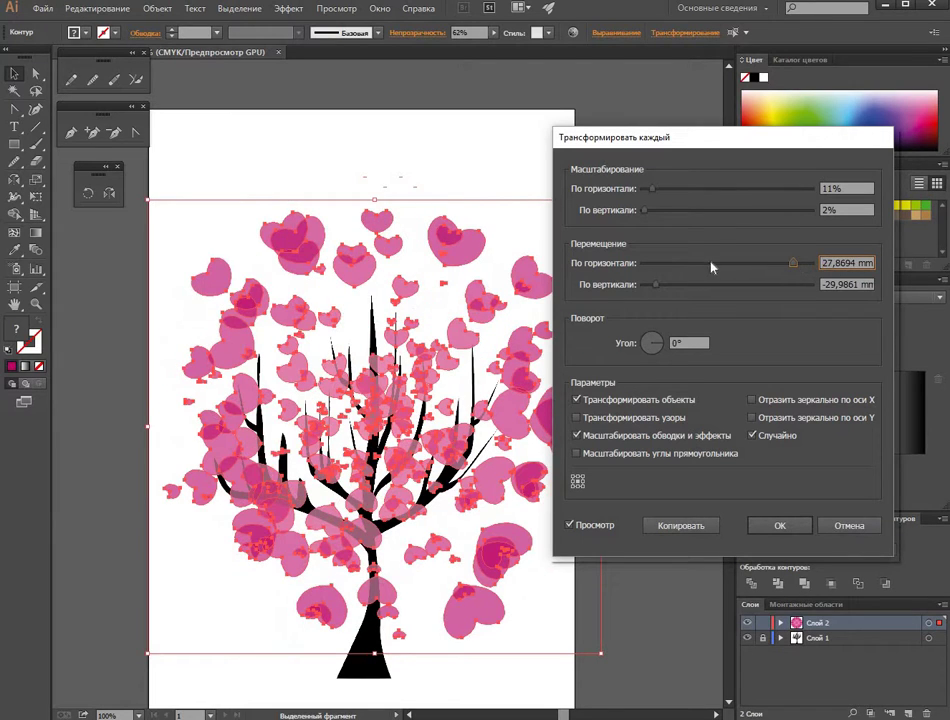
{"action": "left_click", "coordinate": [700, 264]}
{"action": "left_click", "coordinate": [681, 264]}
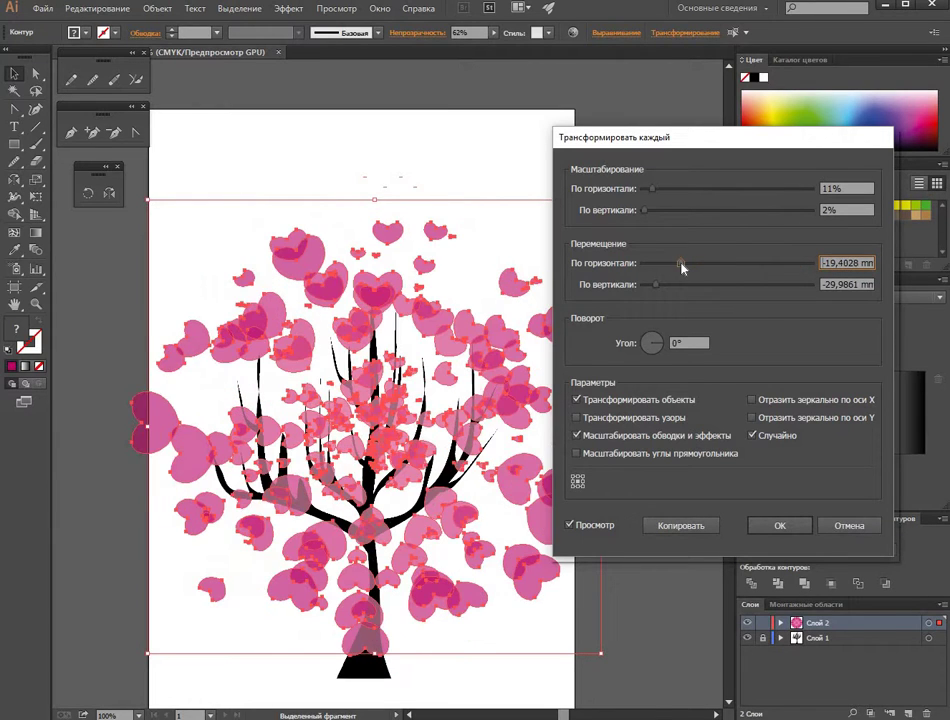
{"action": "left_click", "coordinate": [695, 264]}
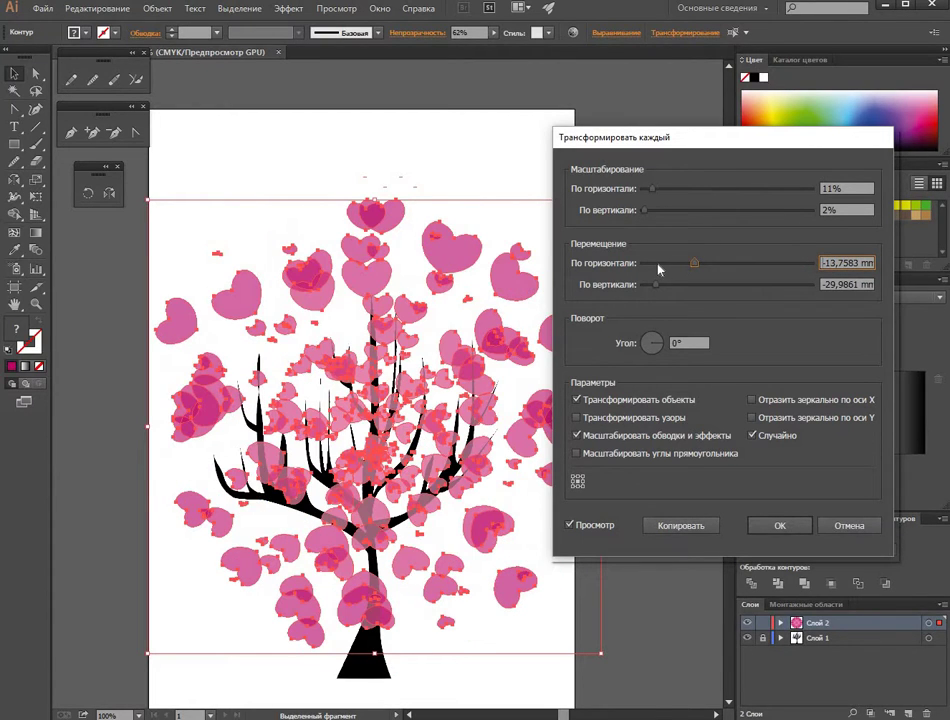
{"action": "left_click", "coordinate": [658, 265]}
Set the vertical offset to about −29.9861 mm, tick Random, and apply
{"action": "left_click_drag", "start_coordinate": [668, 289], "coordinate": [679, 286]}
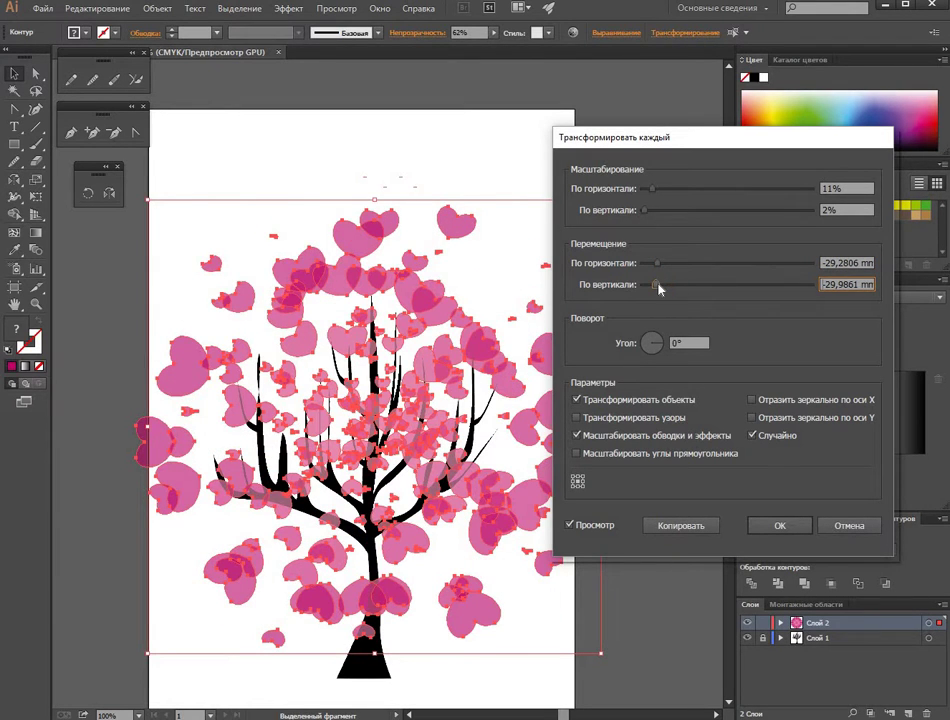
{"action": "left_click", "coordinate": [658, 287]}
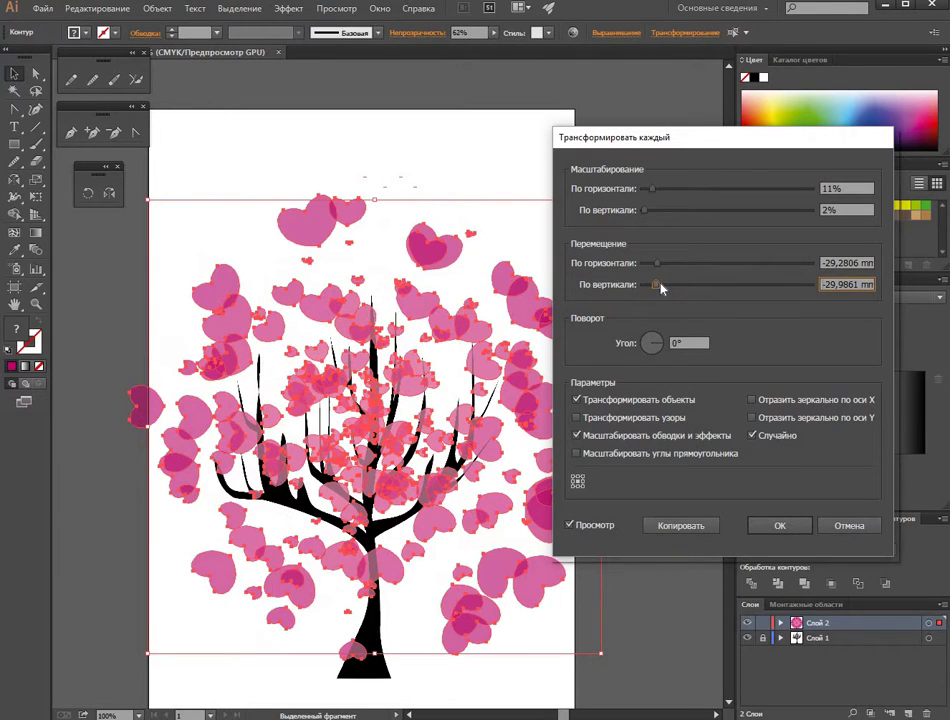
{"action": "left_click", "coordinate": [780, 525]}
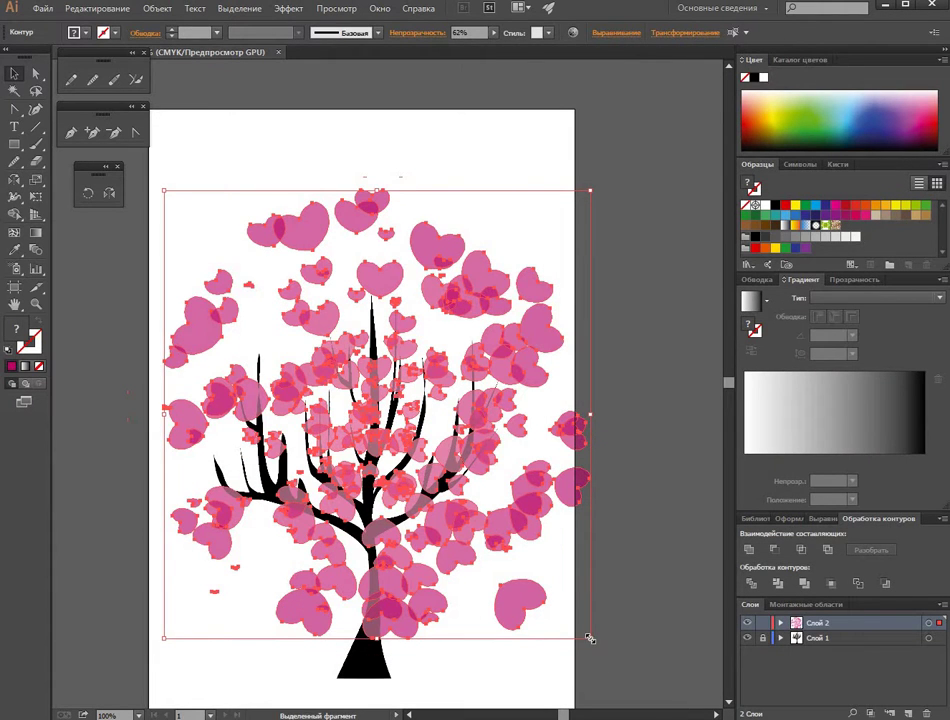
Scale the scattered hearts down to fit the tree crown
{"action": "left_click_drag", "start_coordinate": [589, 638], "coordinate": [520, 562]}
{"action": "left_click", "coordinate": [498, 530]}
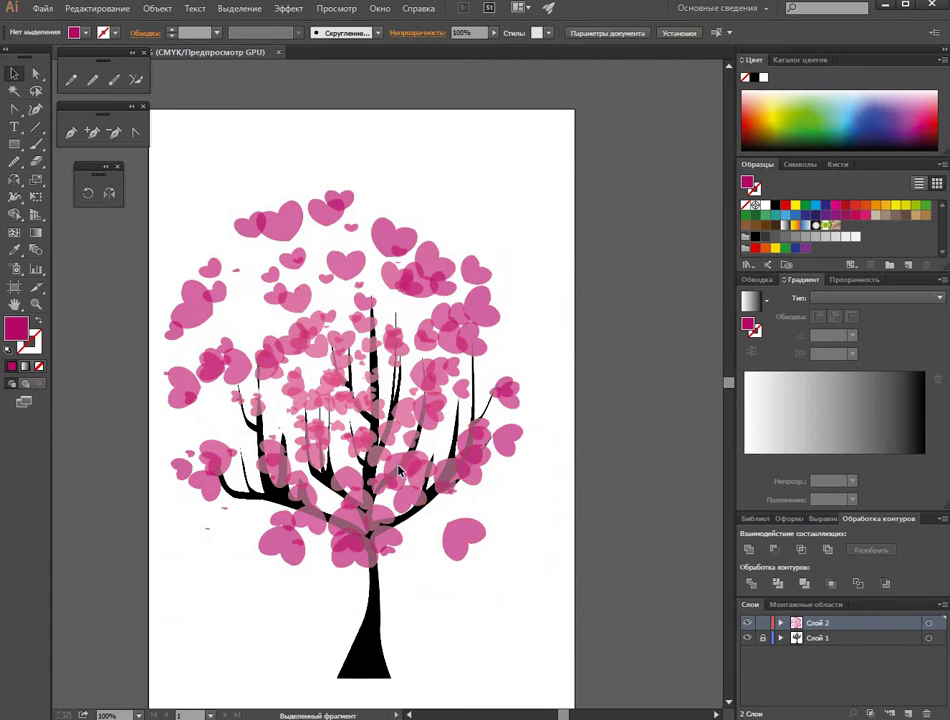
{"action": "key", "text": "a"}
{"action": "left_click", "coordinate": [398, 471]}
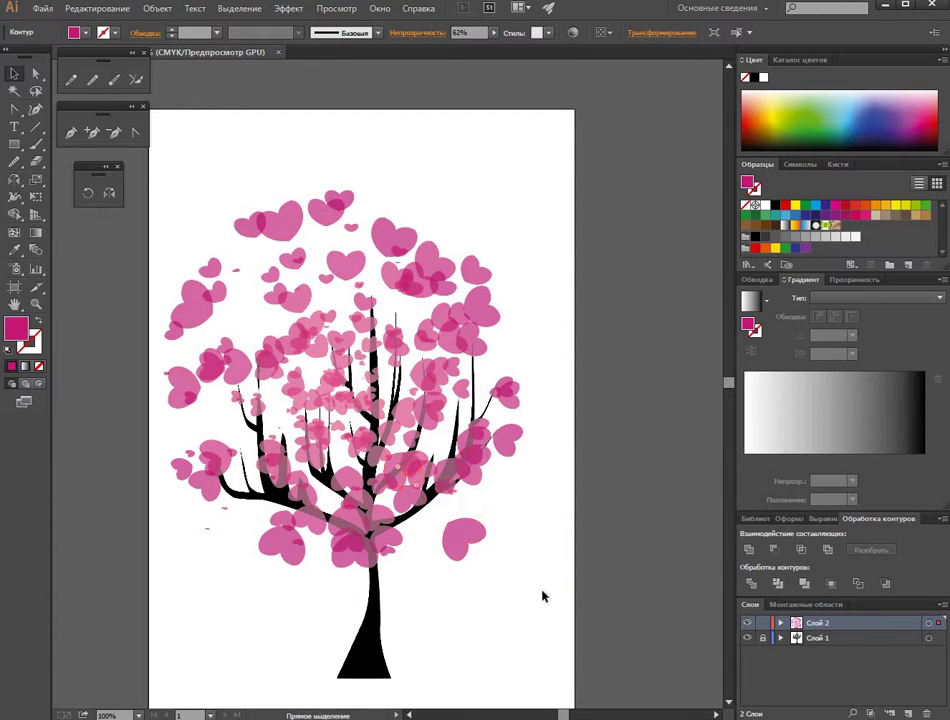
{"action": "left_click_drag", "start_coordinate": [201, 229], "coordinate": [540, 583]}
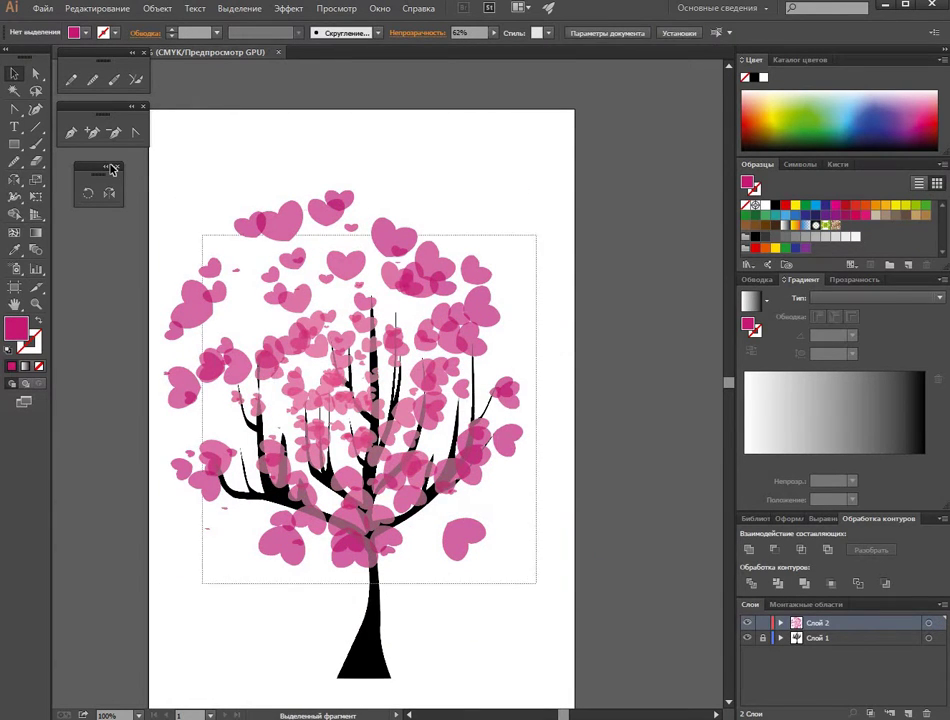
{"action": "right_click", "coordinate": [238, 264]}
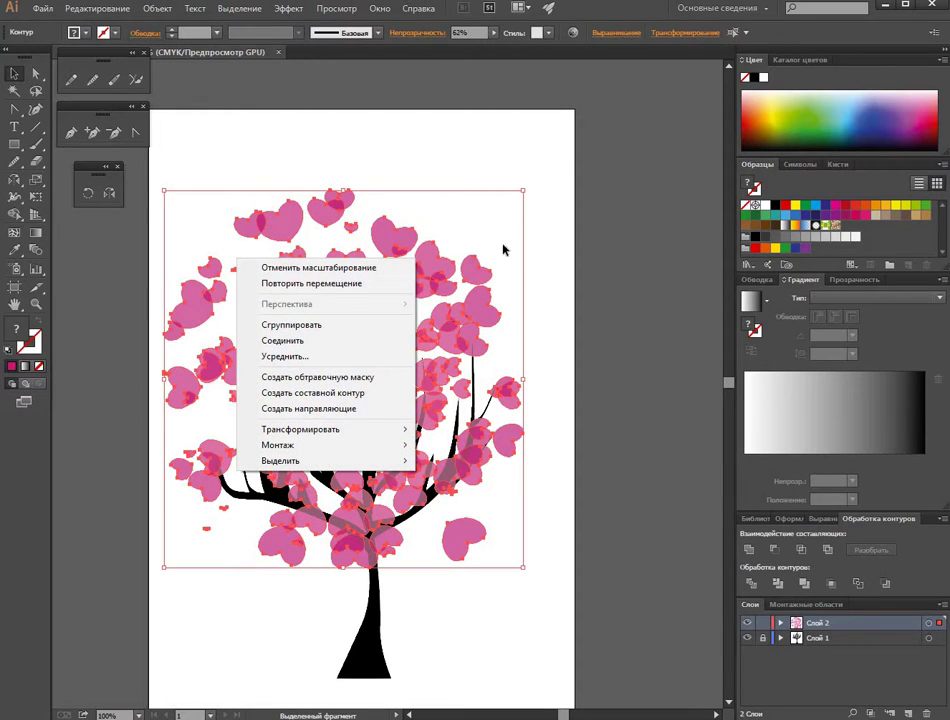
{"action": "left_click", "coordinate": [550, 170]}
Move the hearts 21.05 mm right and recolour them magenta-pink
{"action": "left_click_drag", "start_coordinate": [565, 144], "coordinate": [150, 598]}
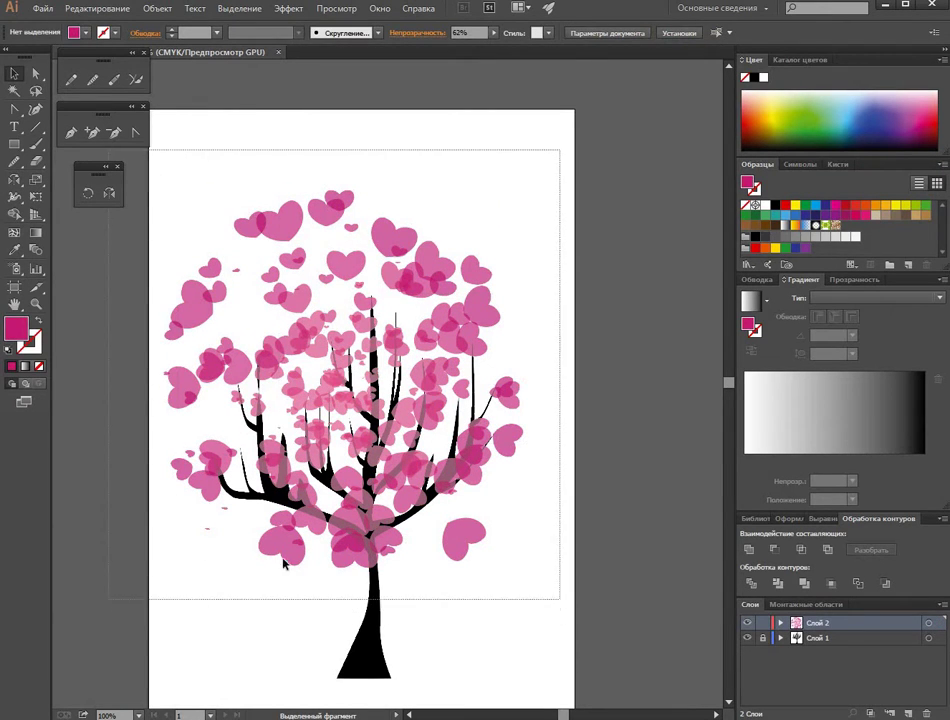
{"action": "left_click_drag", "start_coordinate": [303, 546], "coordinate": [353, 546]}
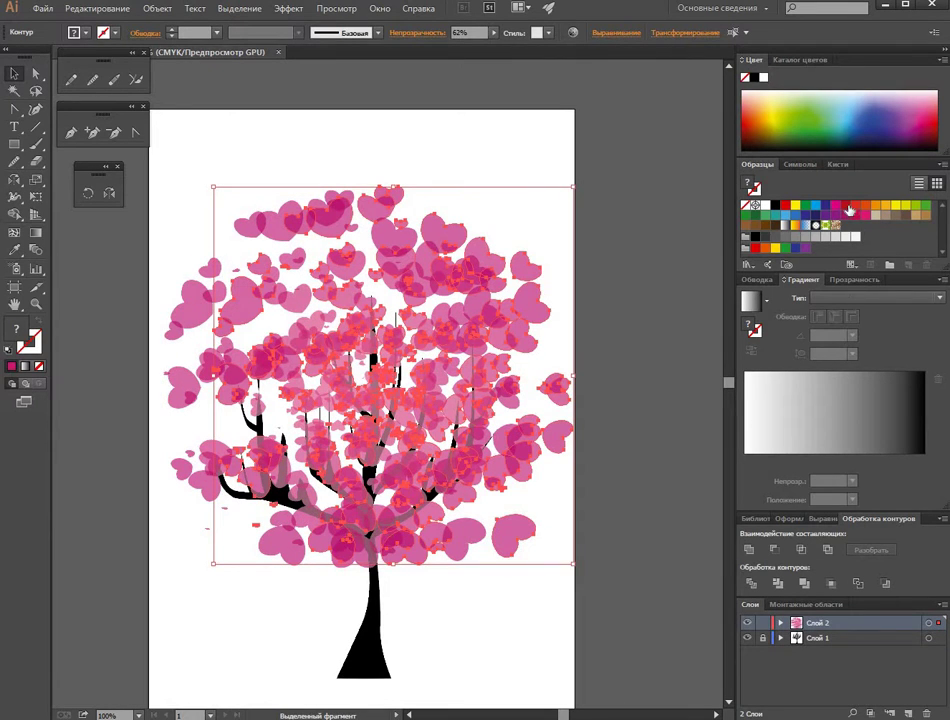
{"action": "left_click", "coordinate": [847, 207]}
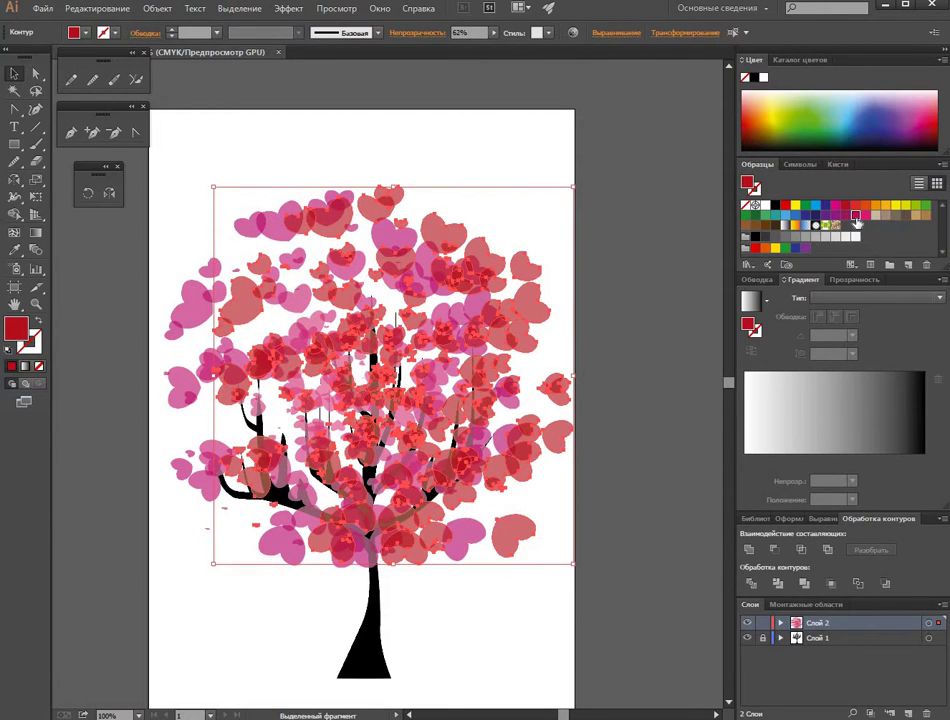
{"action": "left_click", "coordinate": [855, 214]}
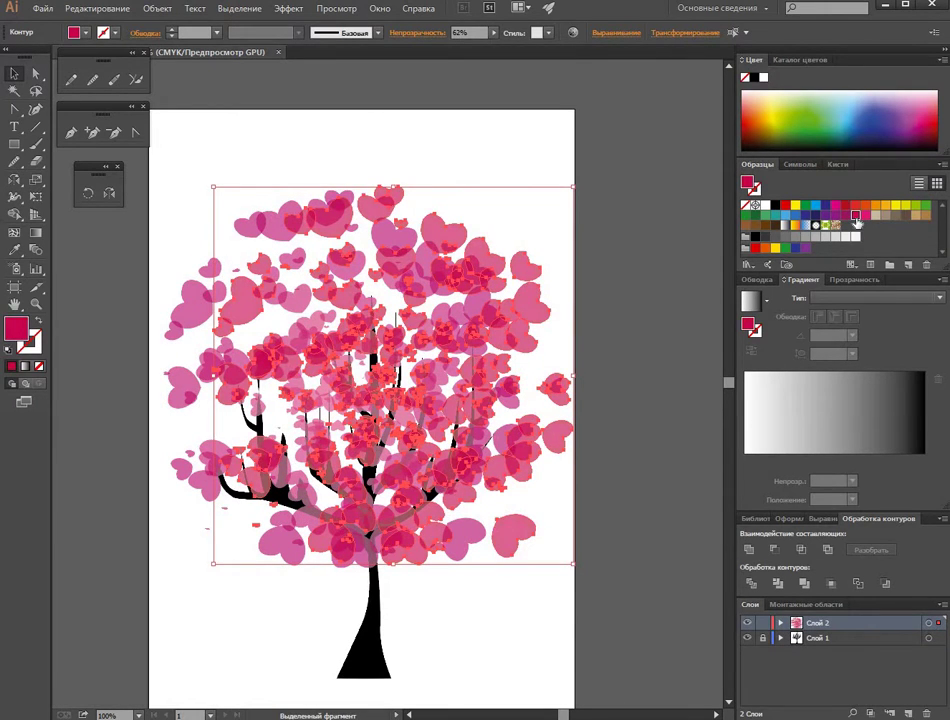
{"action": "left_click", "coordinate": [152, 9]}
{"action": "mouse_move", "coordinate": [220, 25]}
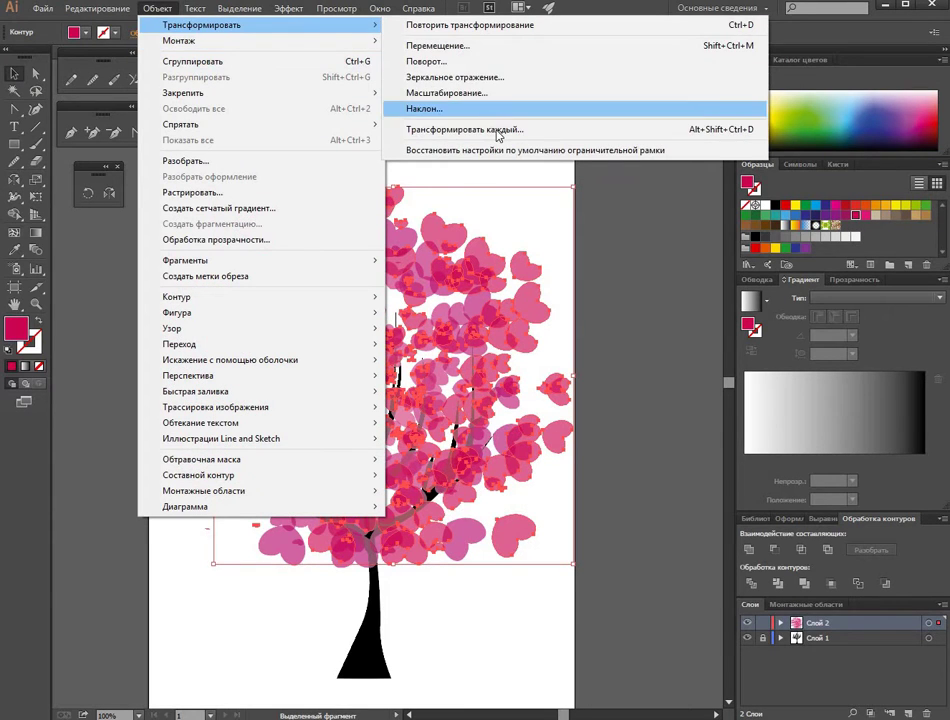
Randomly transform each heart to 116% width and 109% height, −4.2333 mm horizontal offset
{"action": "left_click", "coordinate": [500, 131]}
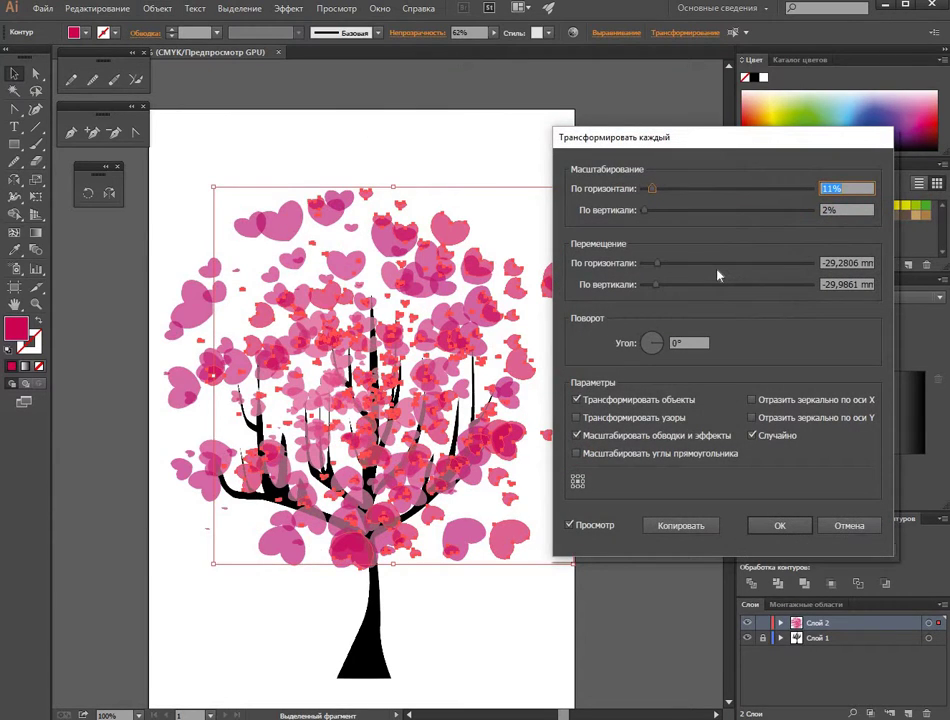
{"action": "left_click", "coordinate": [718, 264]}
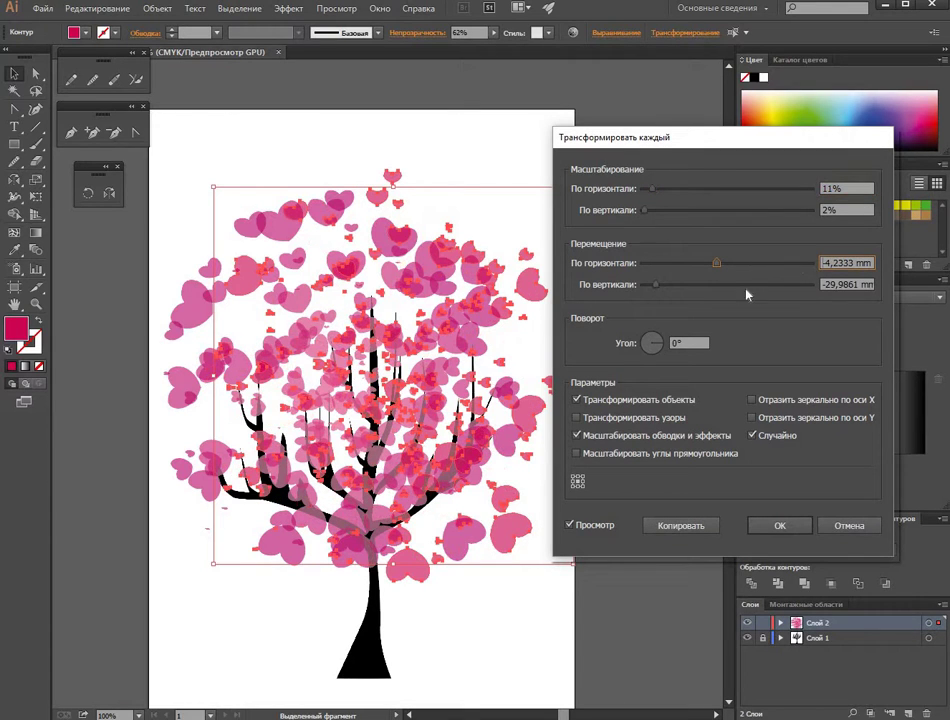
{"action": "left_click", "coordinate": [756, 287]}
{"action": "left_click", "coordinate": [737, 210]}
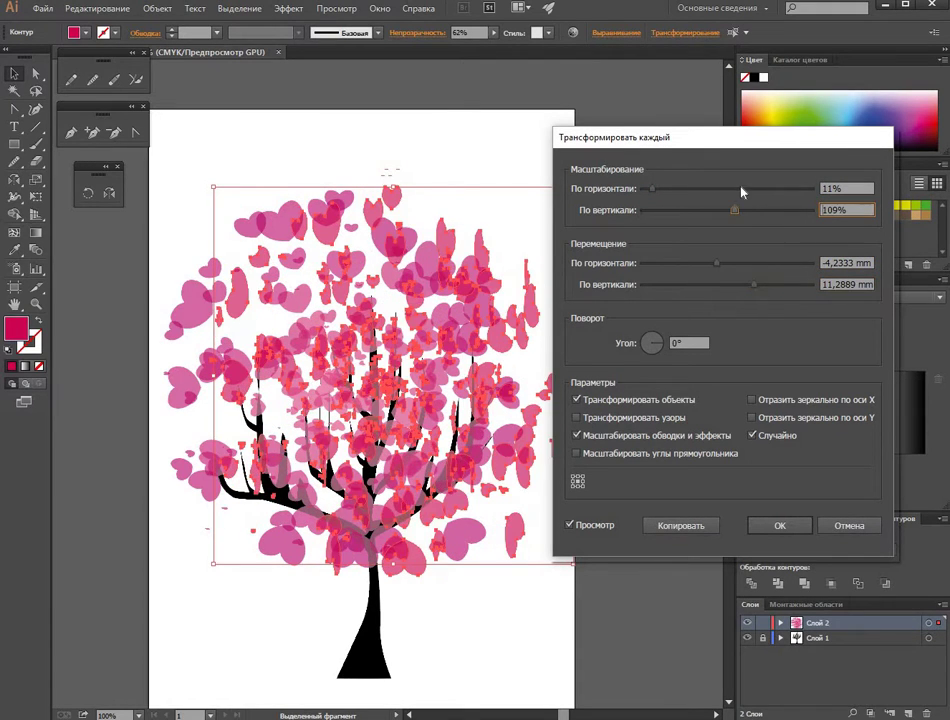
{"action": "left_click", "coordinate": [740, 190]}
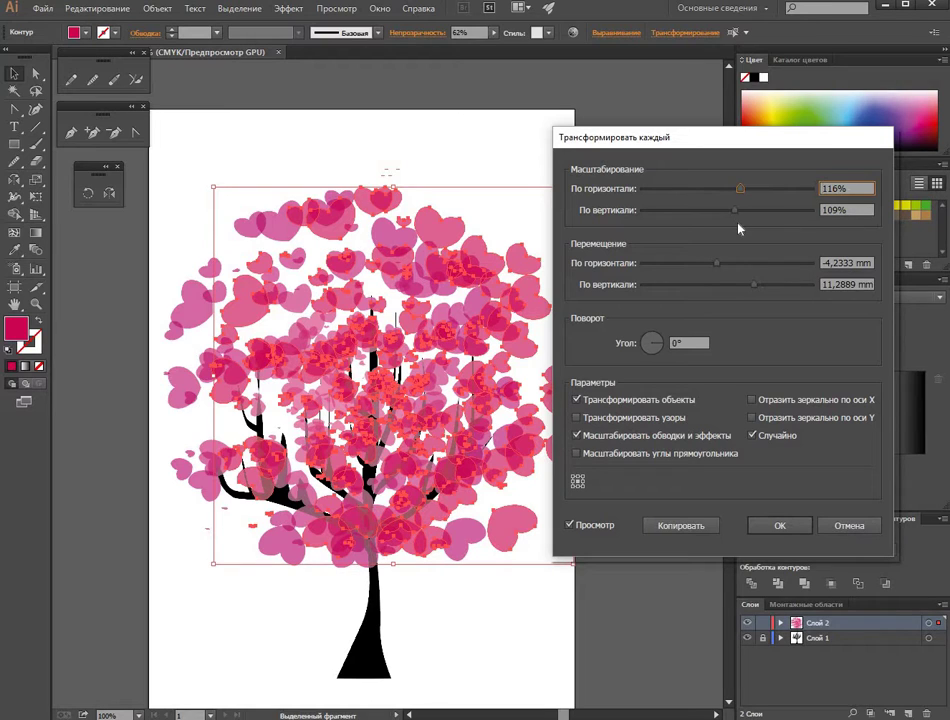
{"action": "left_click", "coordinate": [782, 528]}
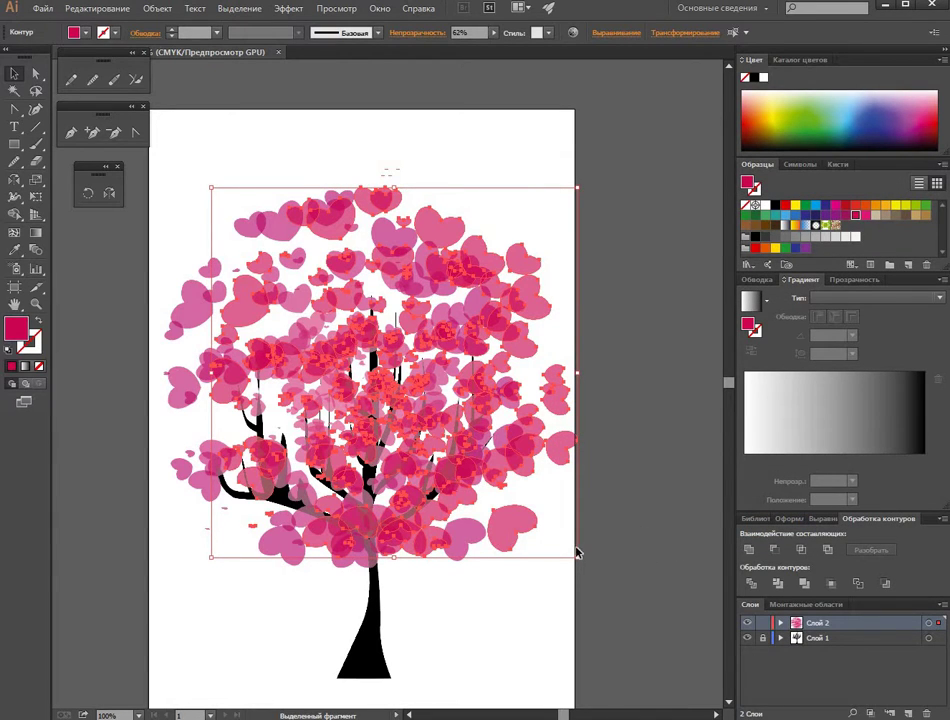
Set the hearts to 80% opacity and scale the crown down over the trunk
{"action": "left_click", "coordinate": [484, 46]}
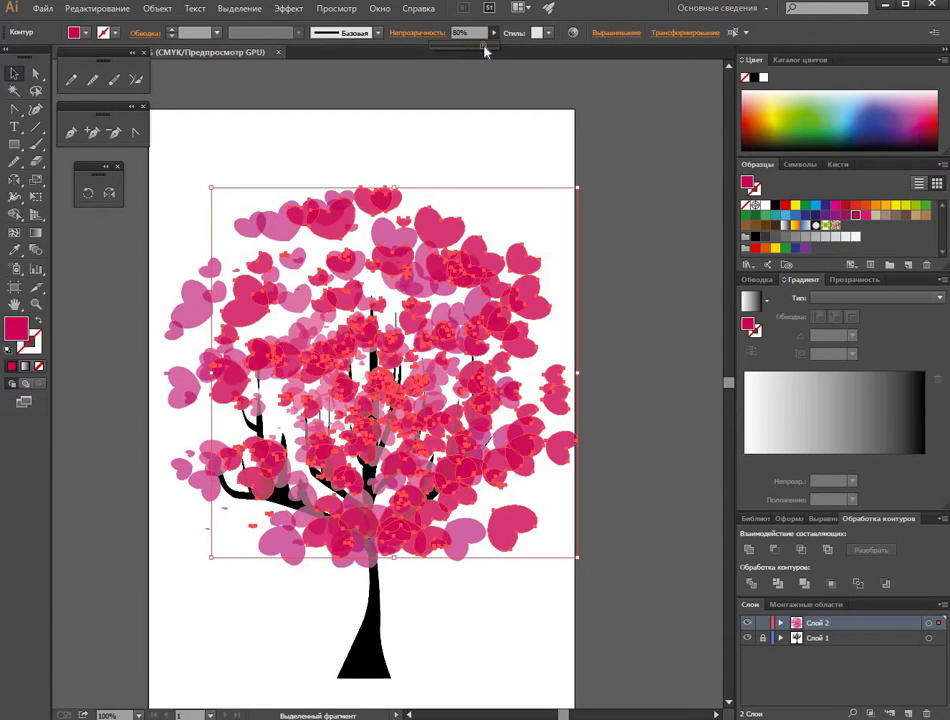
{"action": "left_click", "coordinate": [538, 167]}
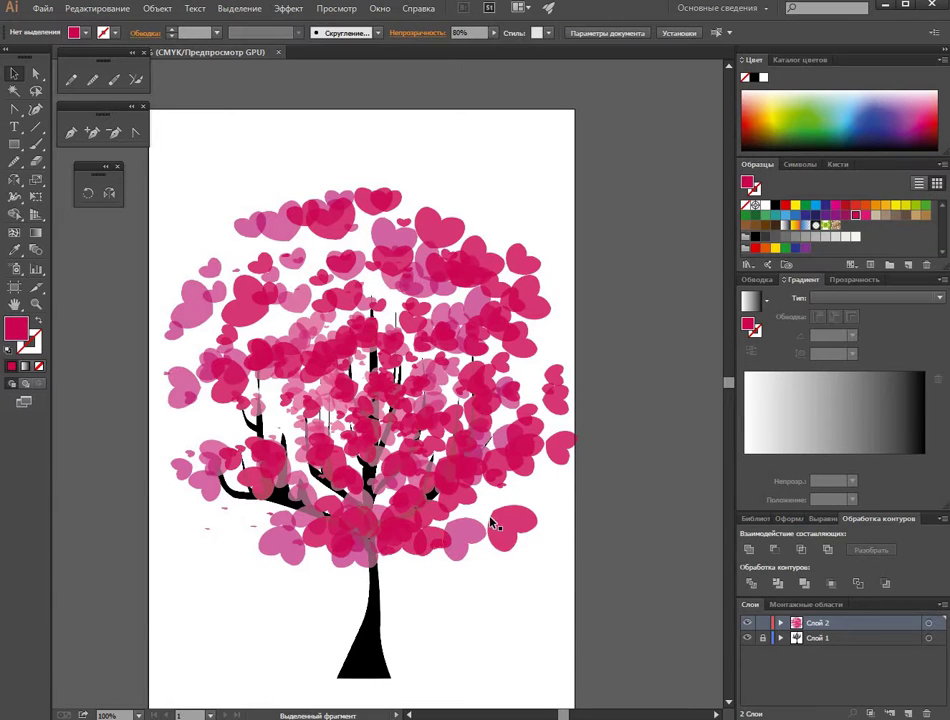
{"action": "left_click_drag", "start_coordinate": [620, 582], "coordinate": [128, 145]}
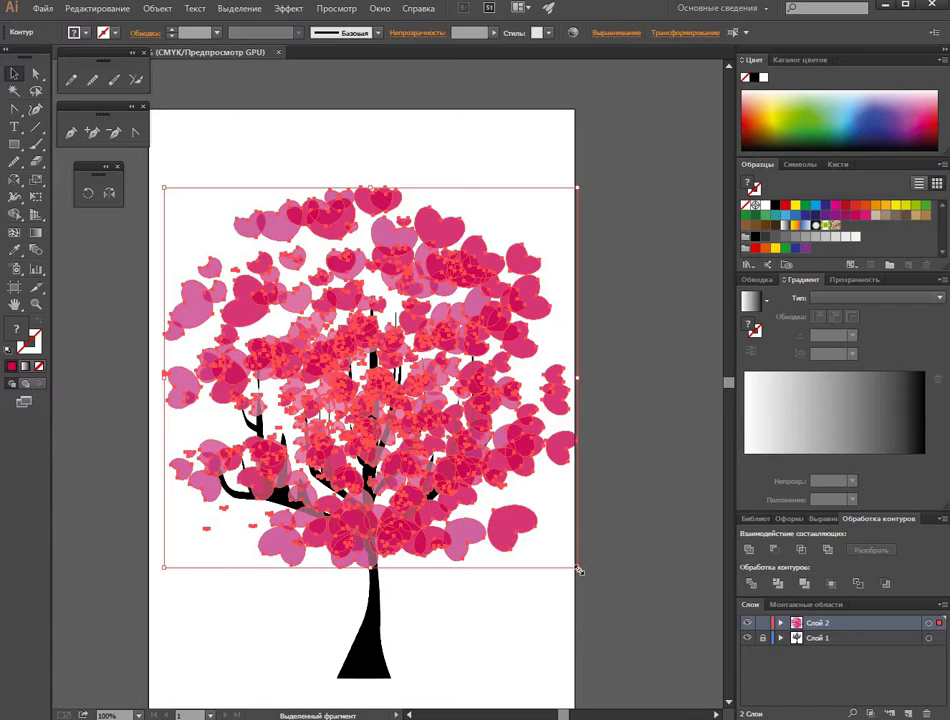
{"action": "mouse_move", "coordinate": [578, 570]}
{"action": "left_mouse_down"}
{"action": "mouse_move", "coordinate": [570, 541]}
{"action": "mouse_move", "coordinate": [573, 560]}
{"action": "left_mouse_up"}
{"action": "left_click_drag", "start_coordinate": [460, 460], "coordinate": [466, 469]}
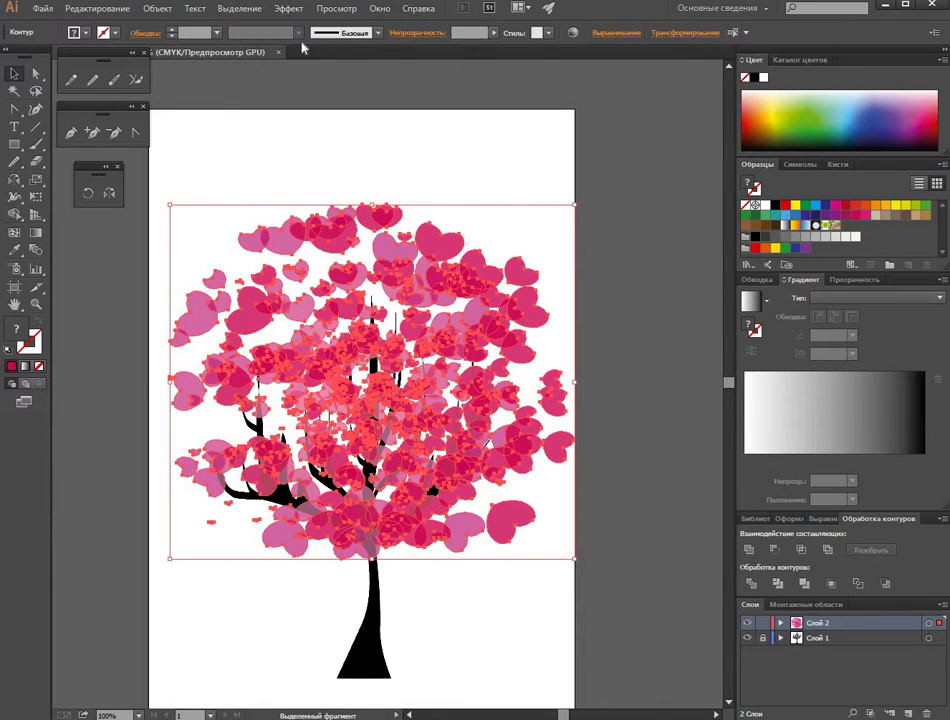
{"action": "left_click", "coordinate": [643, 193]}
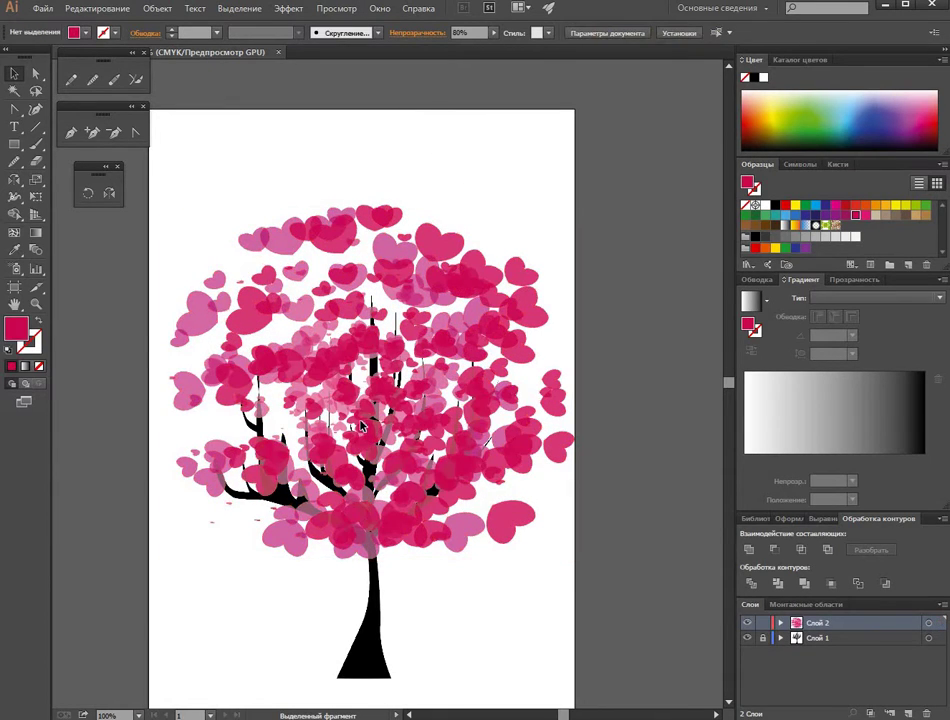
{"action": "left_click_drag", "start_coordinate": [573, 142], "coordinate": [155, 556]}
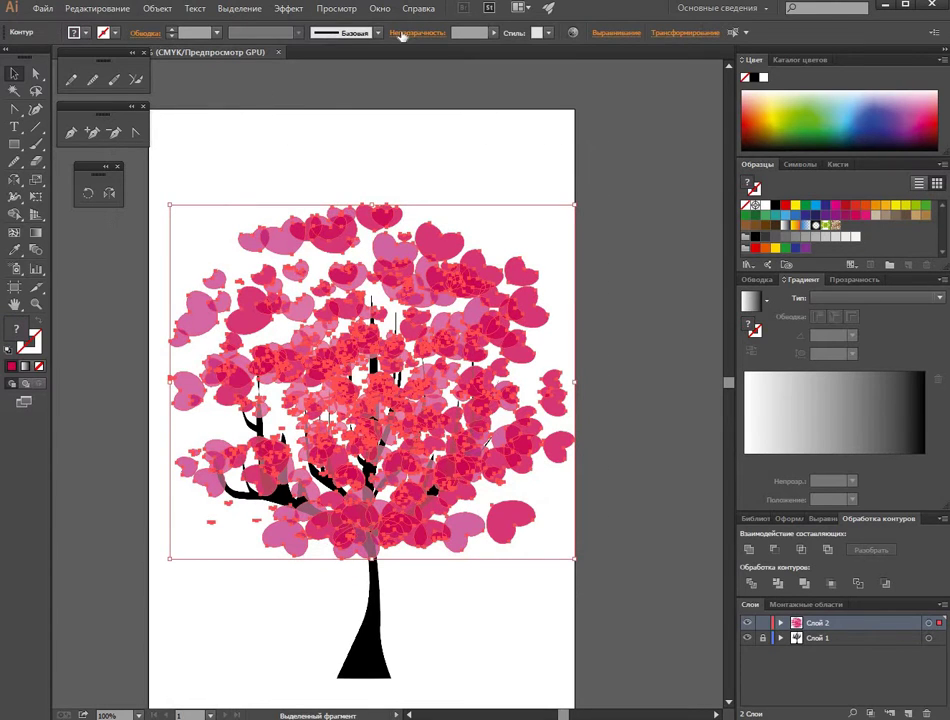
{"action": "left_click", "coordinate": [477, 177]}
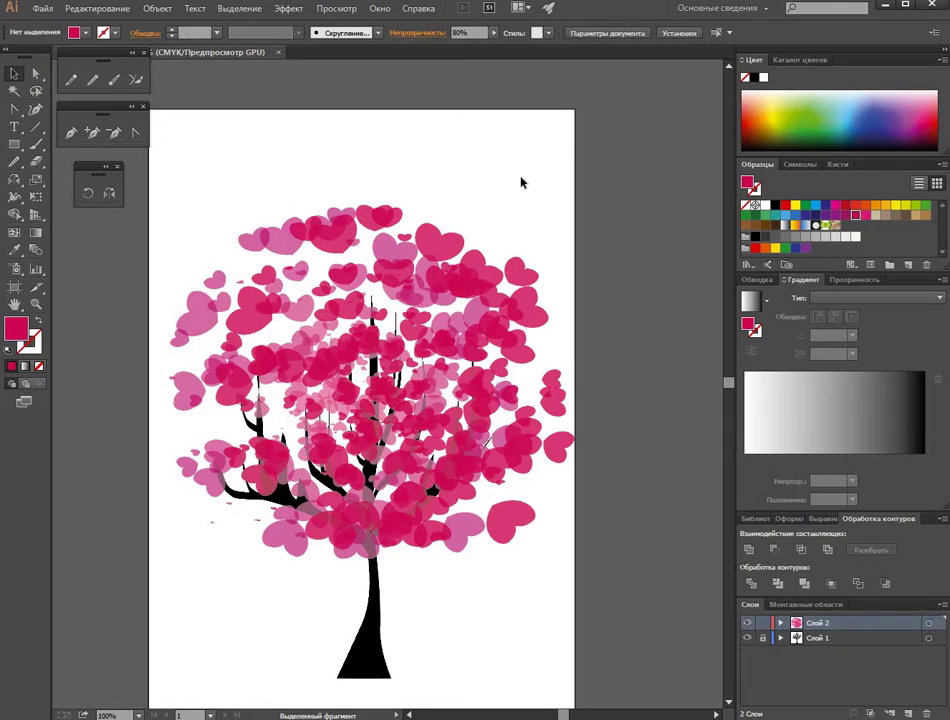
Move several small hearts into gaps within the crown
{"action": "left_click", "coordinate": [395, 325]}
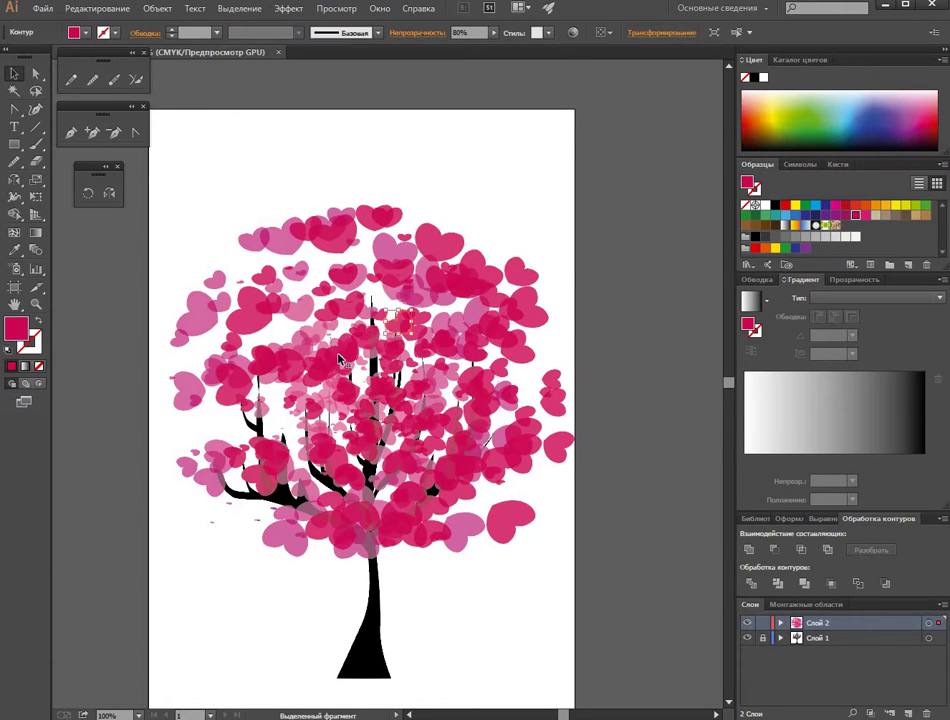
{"action": "left_click_drag", "start_coordinate": [397, 322], "coordinate": [320, 386]}
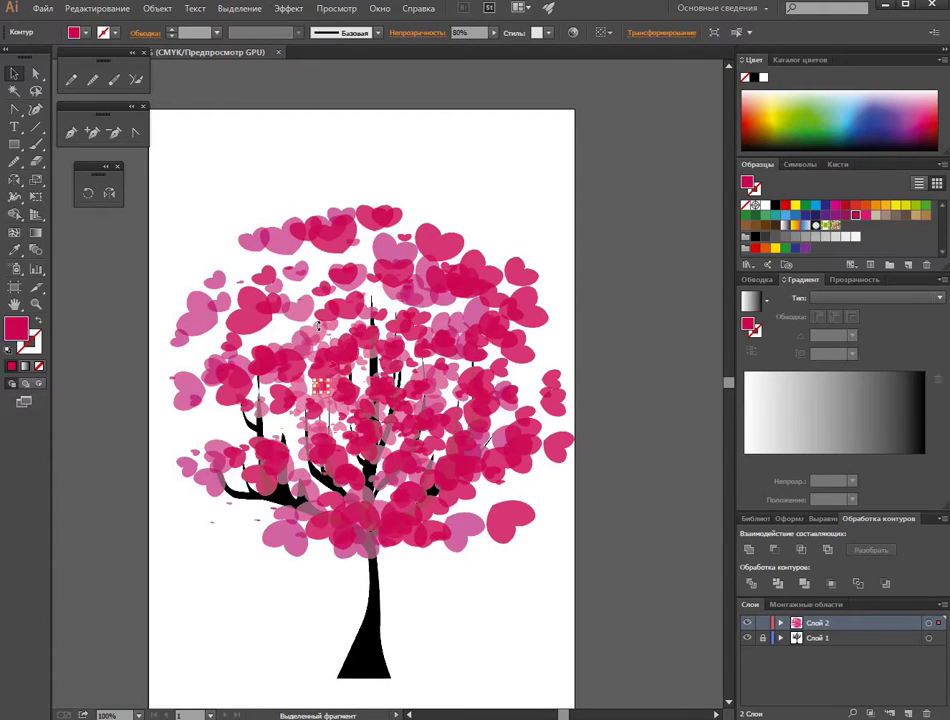
{"action": "mouse_move", "coordinate": [318, 325]}
{"action": "left_mouse_down"}
{"action": "mouse_move", "coordinate": [334, 275]}
{"action": "mouse_move", "coordinate": [378, 248]}
{"action": "left_mouse_up"}
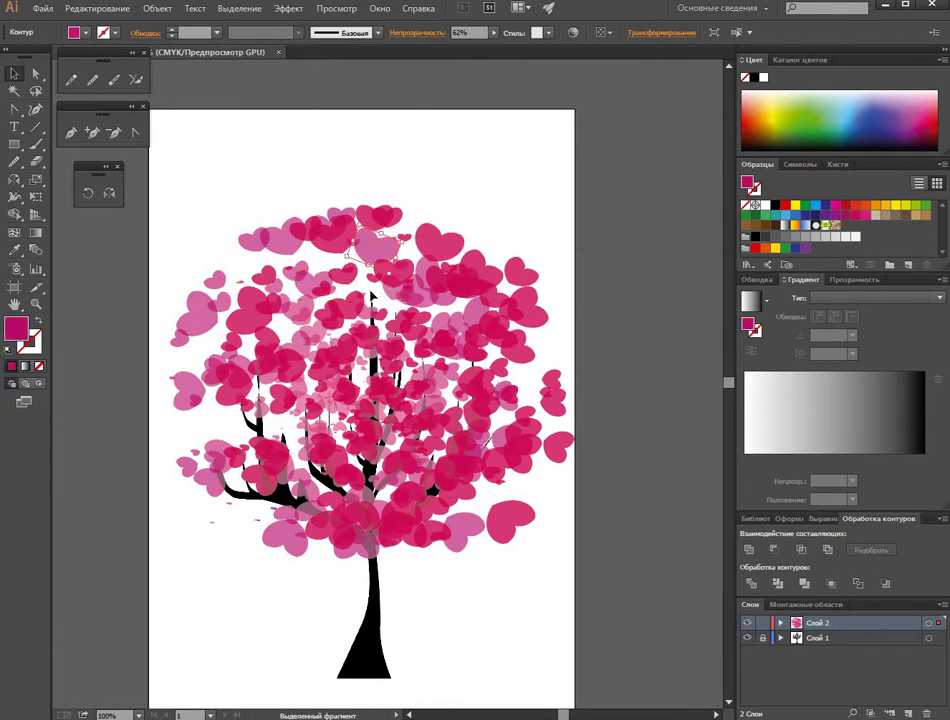
{"action": "left_click_drag", "start_coordinate": [310, 235], "coordinate": [415, 310]}
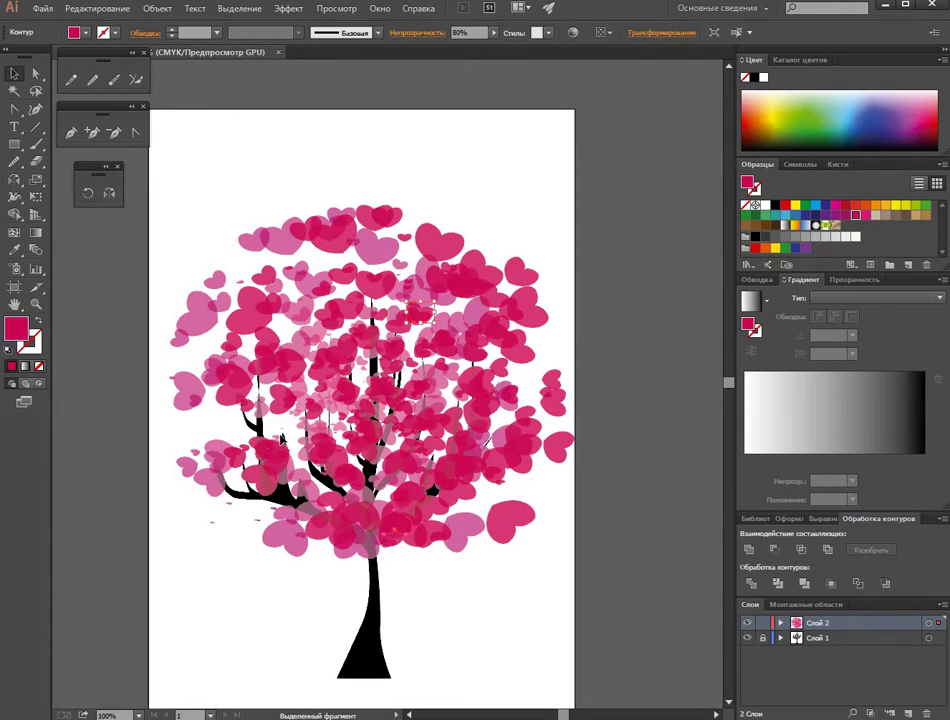
{"action": "mouse_move", "coordinate": [280, 438]}
{"action": "left_mouse_down"}
{"action": "mouse_move", "coordinate": [296, 362]}
{"action": "mouse_move", "coordinate": [368, 512]}
{"action": "mouse_move", "coordinate": [420, 532]}
{"action": "left_mouse_up"}
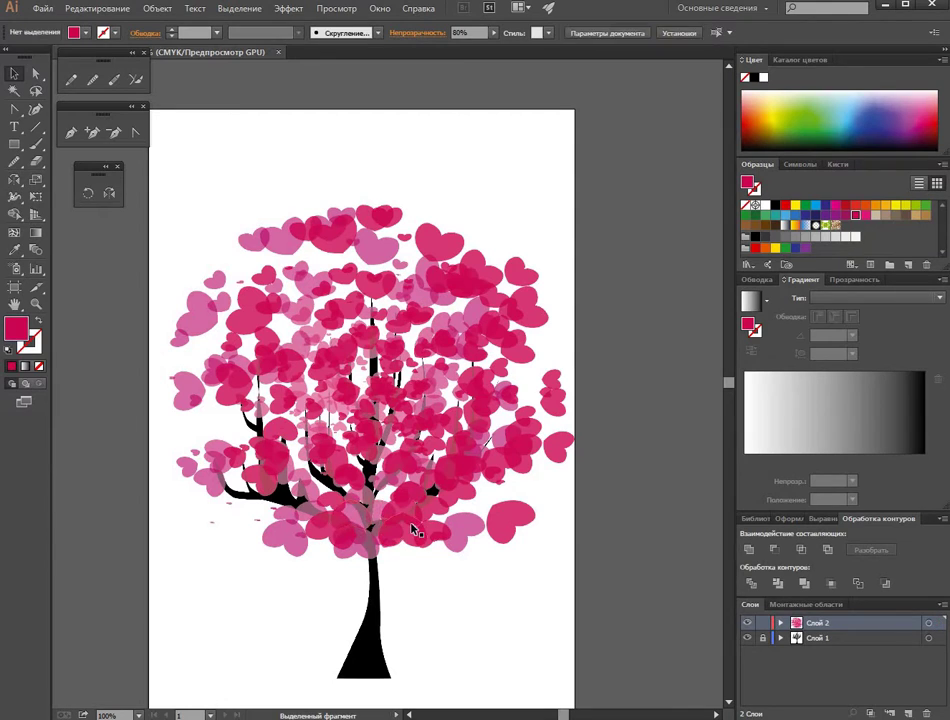
{"action": "left_click", "coordinate": [491, 597]}
Shift the whole crown slightly up-left so it sits over the trunk
{"action": "left_click_drag", "start_coordinate": [530, 614], "coordinate": [148, 208]}
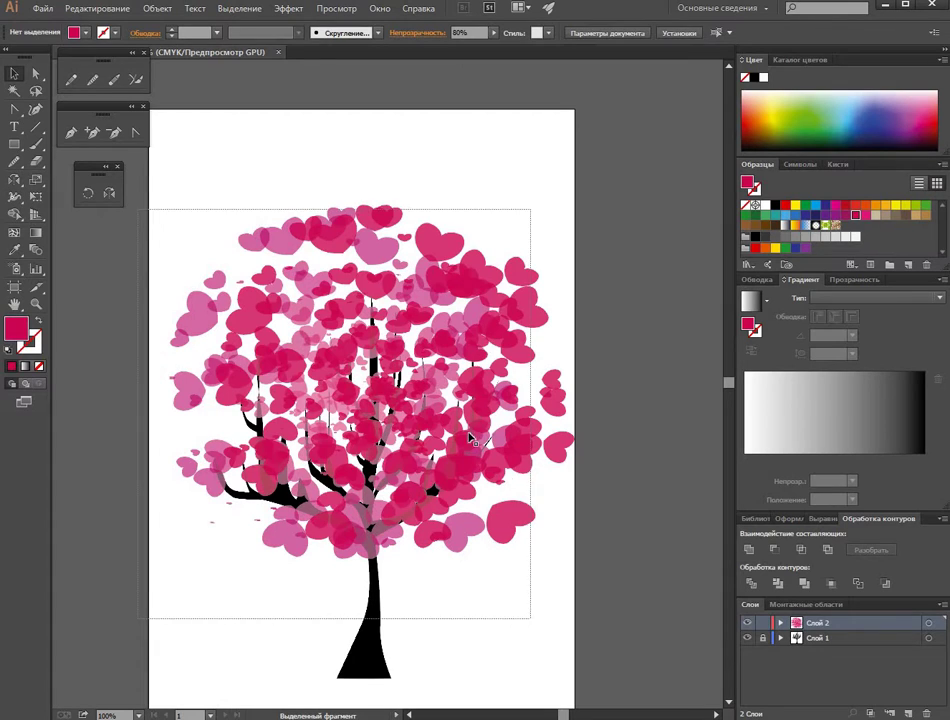
{"action": "left_click", "coordinate": [606, 517]}
{"action": "left_click_drag", "start_coordinate": [95, 226], "coordinate": [585, 585]}
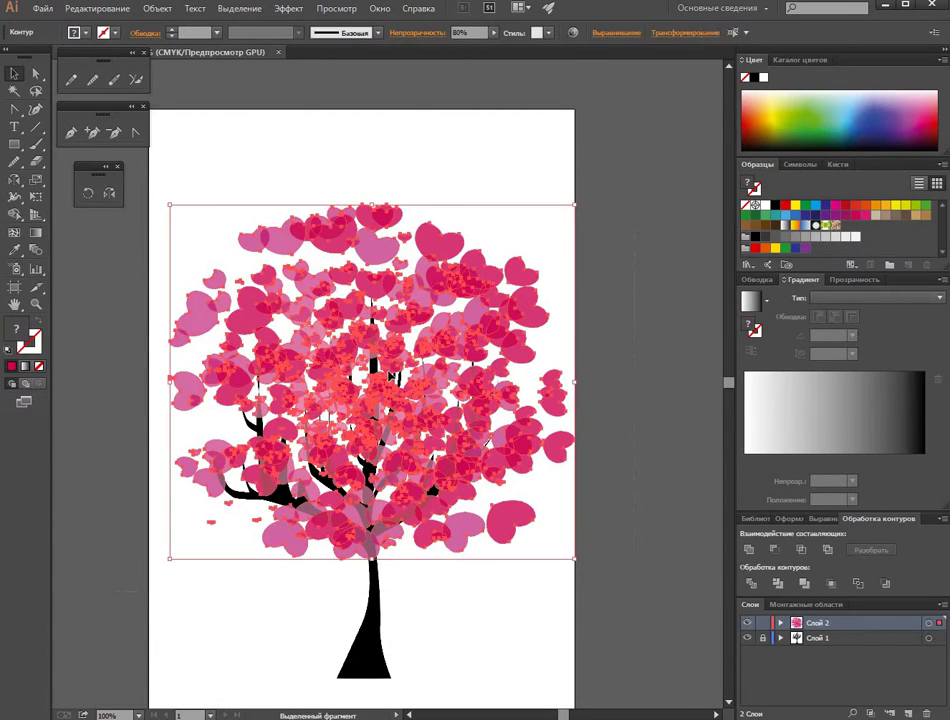
{"action": "left_click_drag", "start_coordinate": [399, 379], "coordinate": [382, 380]}
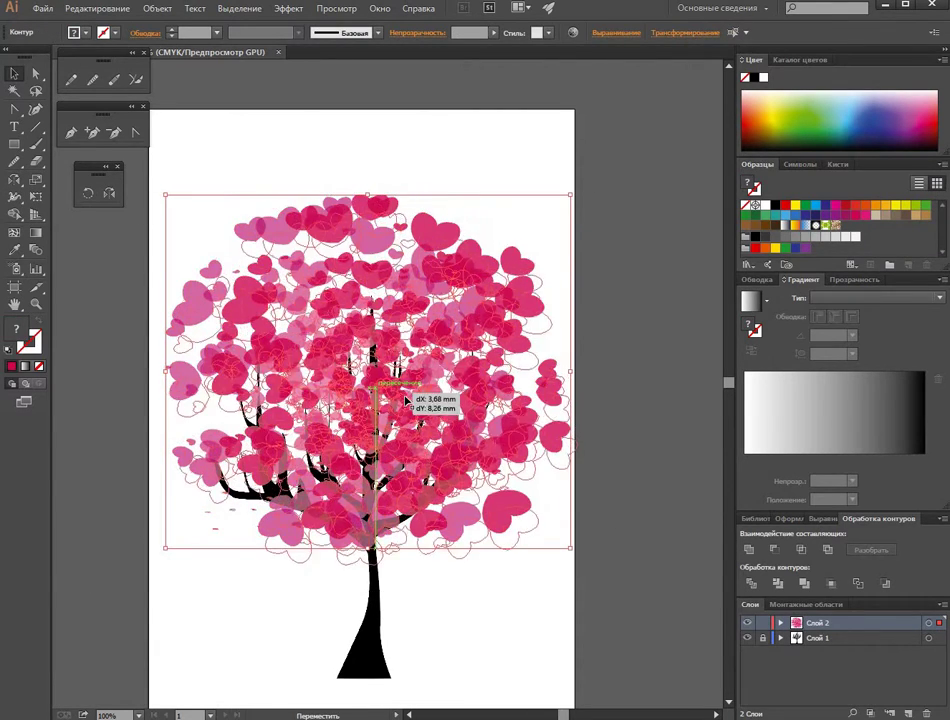
{"action": "left_click_drag", "start_coordinate": [460, 512], "coordinate": [462, 514]}
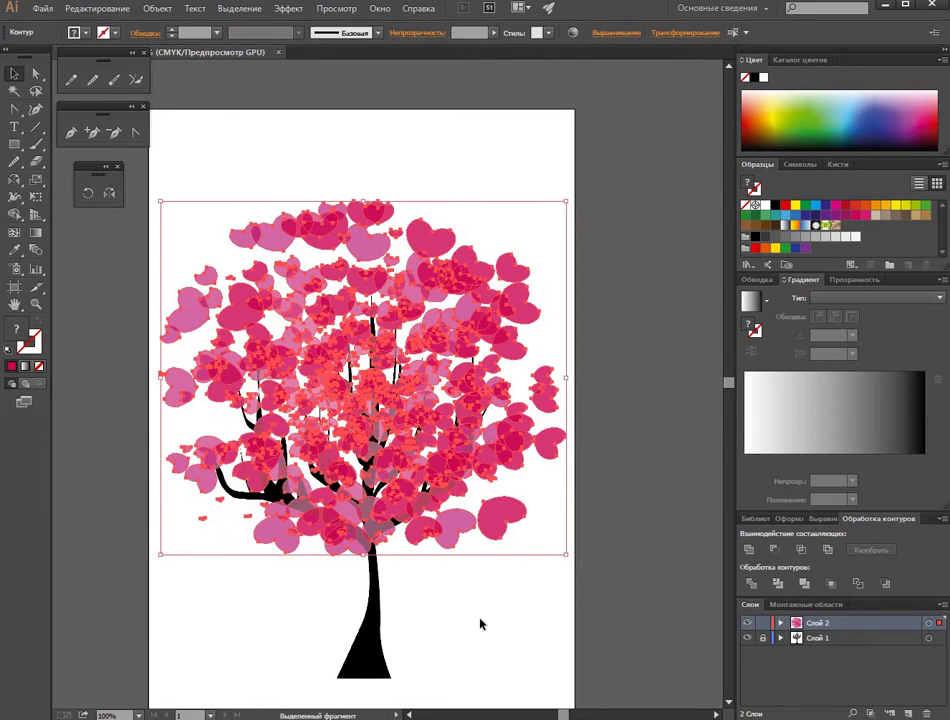
{"action": "left_click", "coordinate": [480, 625]}
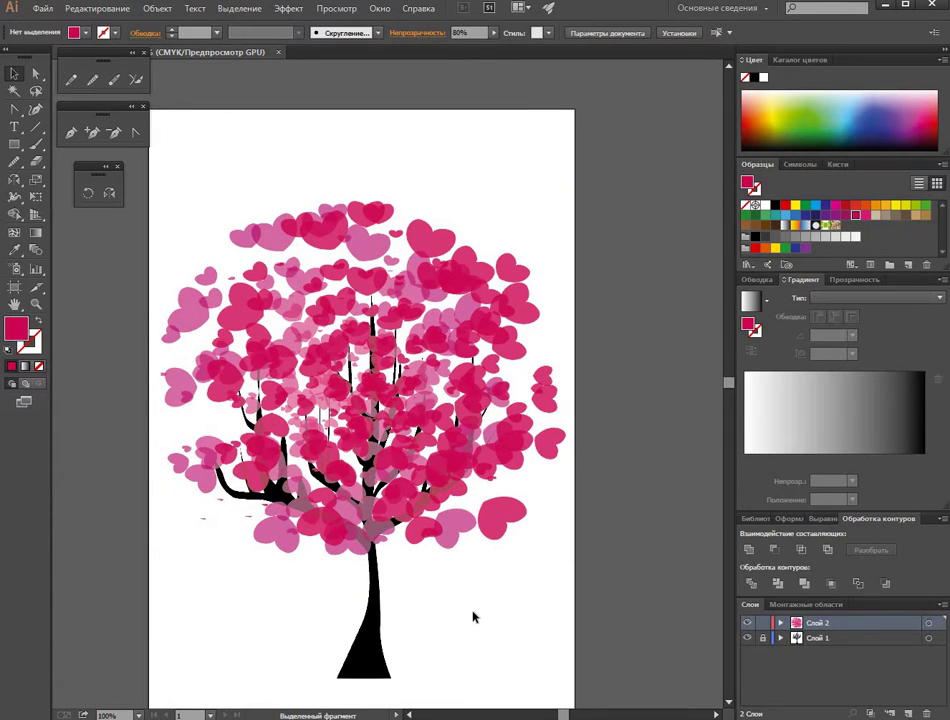
Type the heading 'С 14 февраля' above the tree and enlarge it
{"action": "left_click", "coordinate": [14, 127]}
{"action": "left_click", "coordinate": [206, 164]}
{"action": "type", "text": "С 14 февраля"}
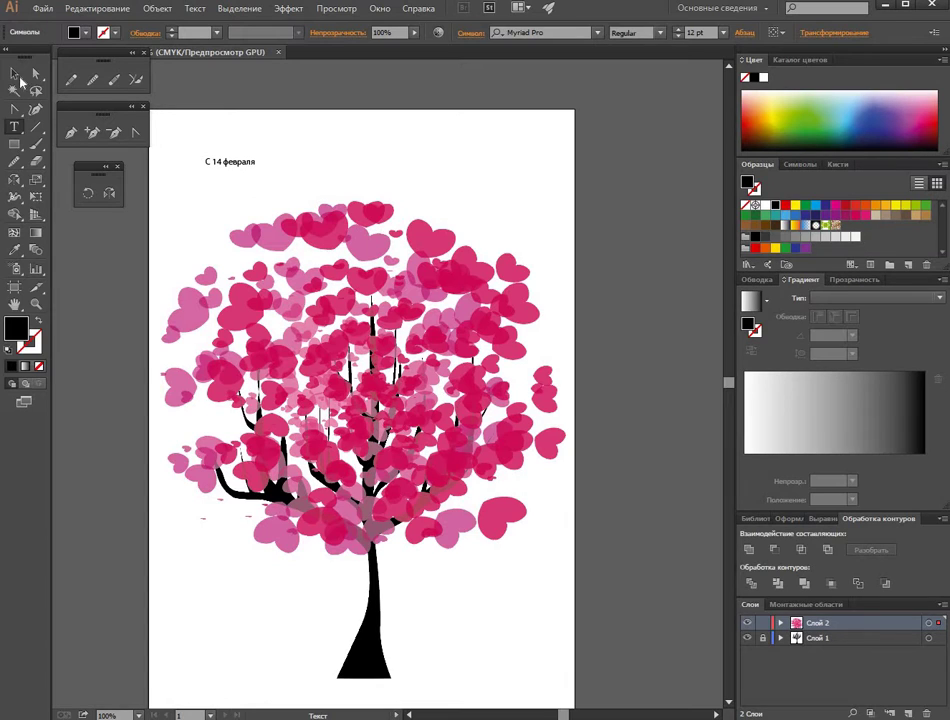
{"action": "left_click", "coordinate": [16, 75]}
{"action": "left_click", "coordinate": [258, 167]}
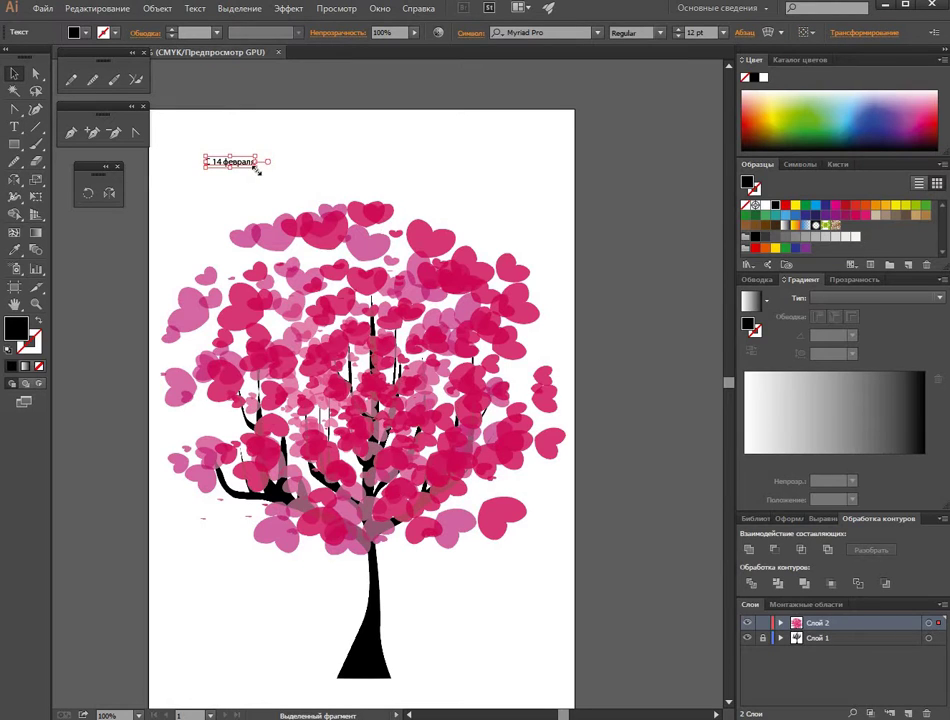
{"action": "left_click_drag", "start_coordinate": [520, 345], "coordinate": [570, 195]}
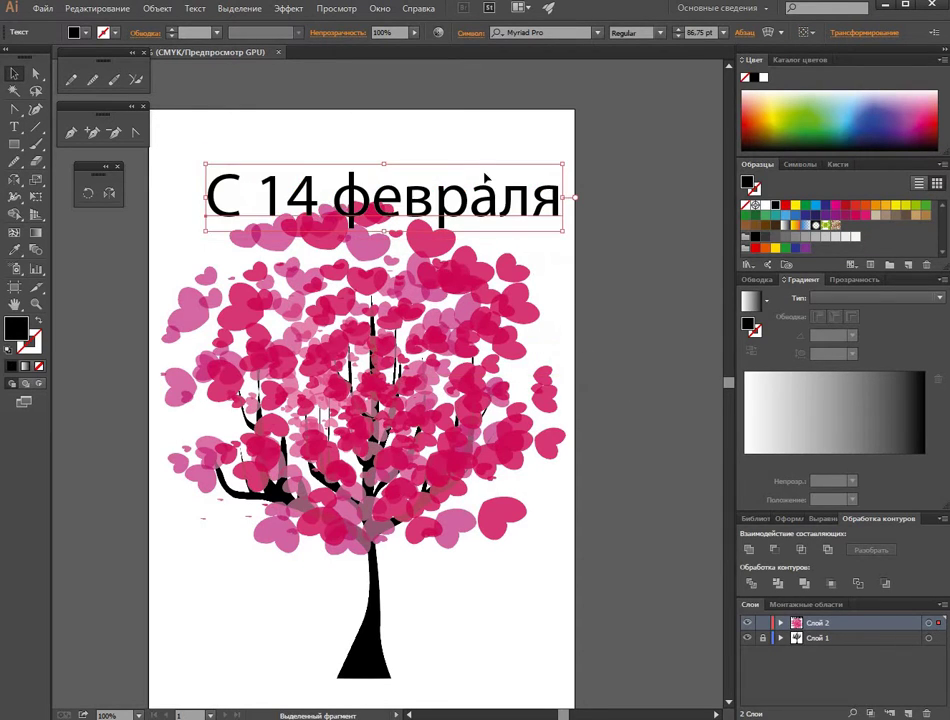
{"action": "left_click_drag", "start_coordinate": [512, 208], "coordinate": [488, 162]}
Change the heading font to Monotype Corsiva
{"action": "right_click", "coordinate": [487, 158]}
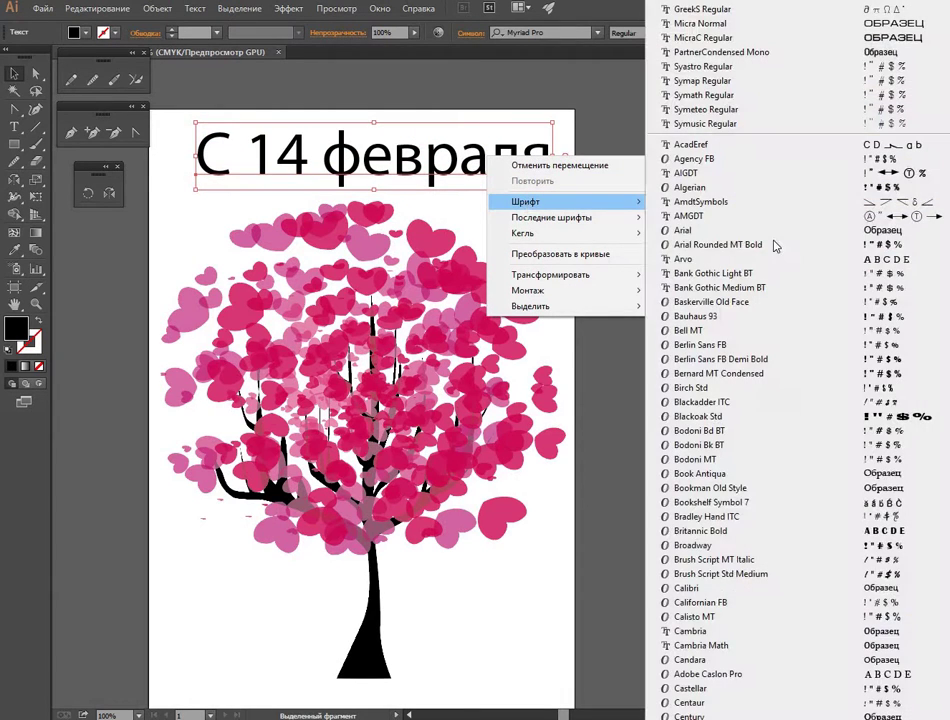
{"action": "mouse_move", "coordinate": [560, 201]}
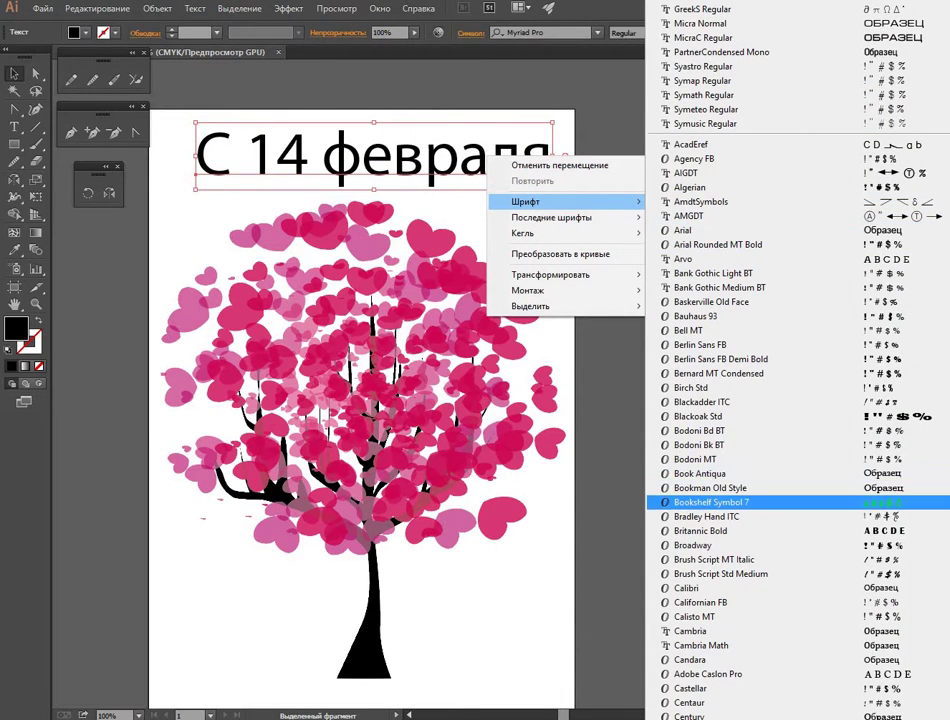
{"action": "scroll", "coordinate": [795, 360], "scroll_direction": "down", "scroll_amount": 2}
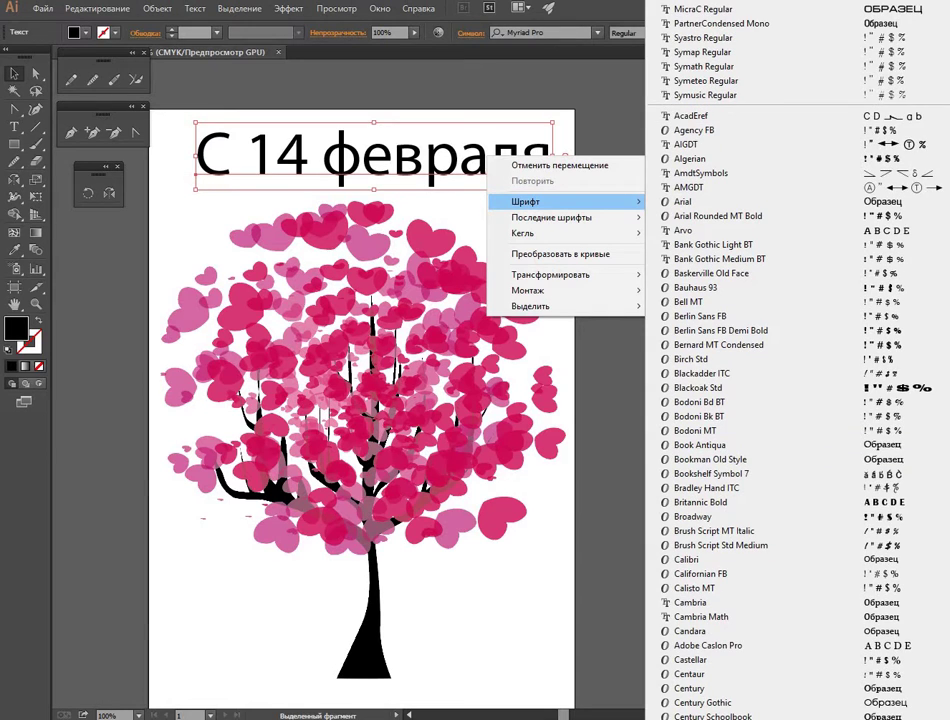
{"action": "scroll", "coordinate": [795, 360], "scroll_direction": "down", "scroll_amount": 2}
{"action": "scroll", "coordinate": [795, 360], "scroll_direction": "down", "scroll_amount": 1}
{"action": "scroll", "coordinate": [795, 360], "scroll_direction": "down", "scroll_amount": 3}
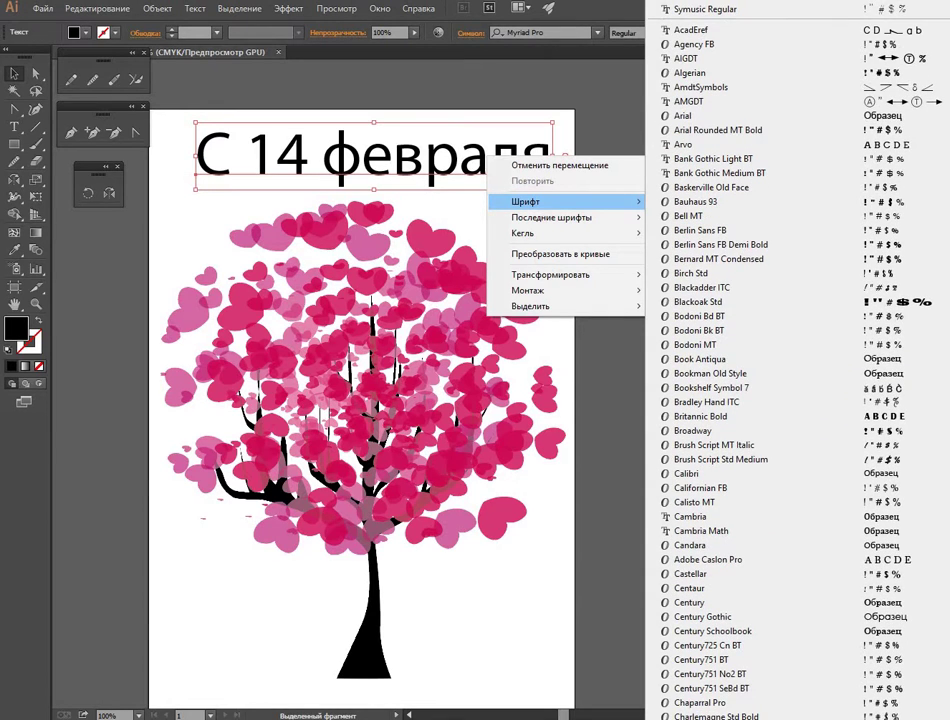
{"action": "scroll", "coordinate": [795, 360], "scroll_direction": "down", "scroll_amount": 2}
{"action": "scroll", "coordinate": [795, 360], "scroll_direction": "down", "scroll_amount": 2}
{"action": "scroll", "coordinate": [795, 360], "scroll_direction": "down", "scroll_amount": 2}
{"action": "scroll", "coordinate": [795, 360], "scroll_direction": "down", "scroll_amount": 2}
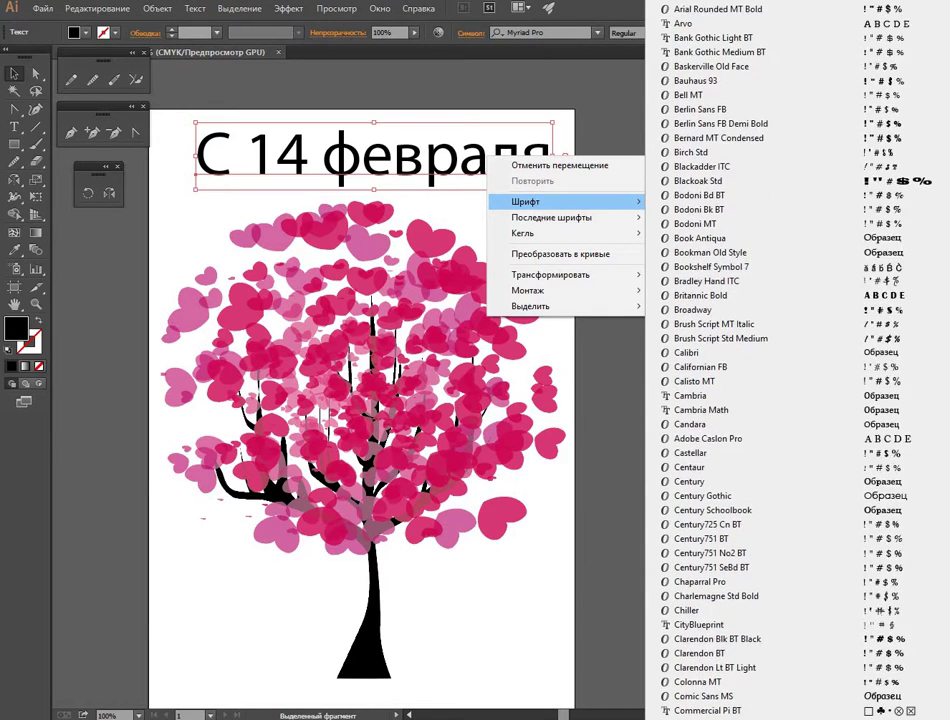
{"action": "scroll", "coordinate": [795, 360], "scroll_direction": "down", "scroll_amount": 3}
{"action": "scroll", "coordinate": [795, 360], "scroll_direction": "down", "scroll_amount": 2}
{"action": "scroll", "coordinate": [795, 360], "scroll_direction": "down", "scroll_amount": 1}
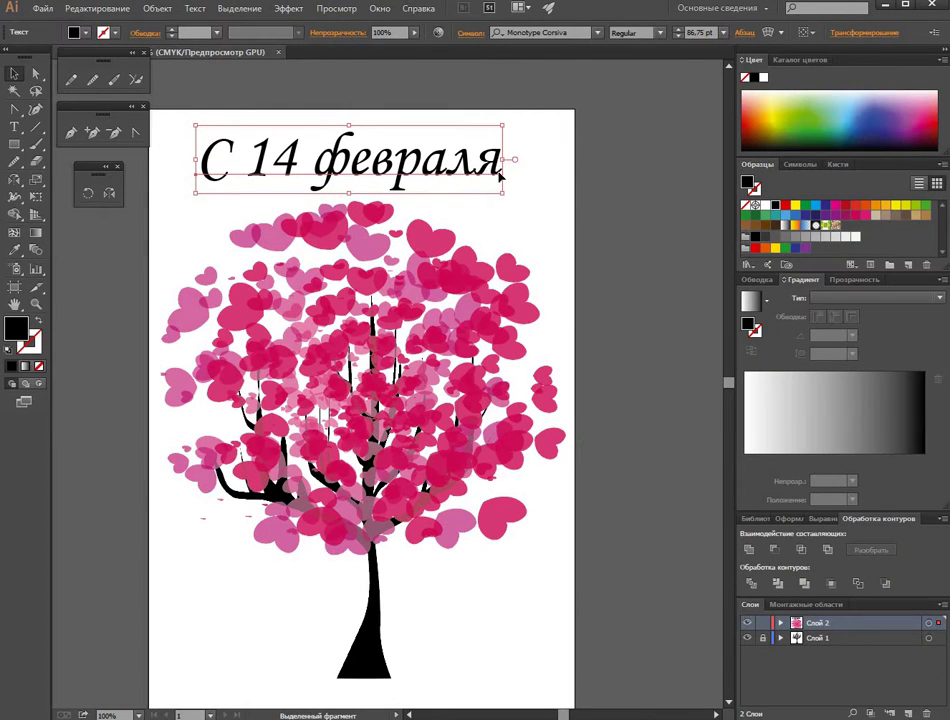
Centre the heading over the heart crown
{"action": "left_click_drag", "start_coordinate": [499, 175], "coordinate": [527, 221]}
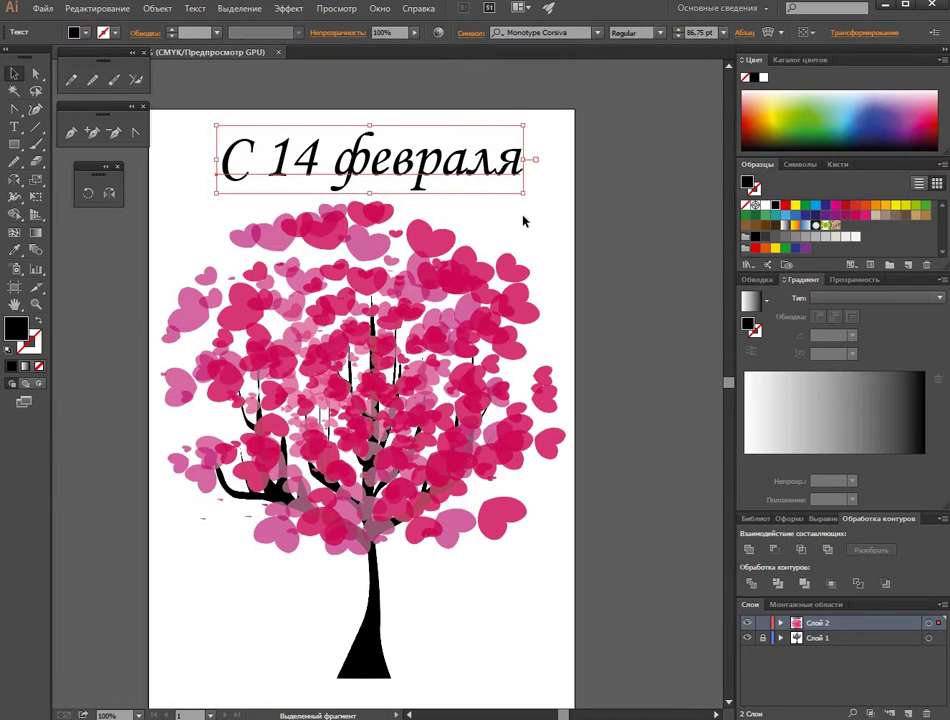
{"action": "left_click_drag", "start_coordinate": [524, 156], "coordinate": [519, 152]}
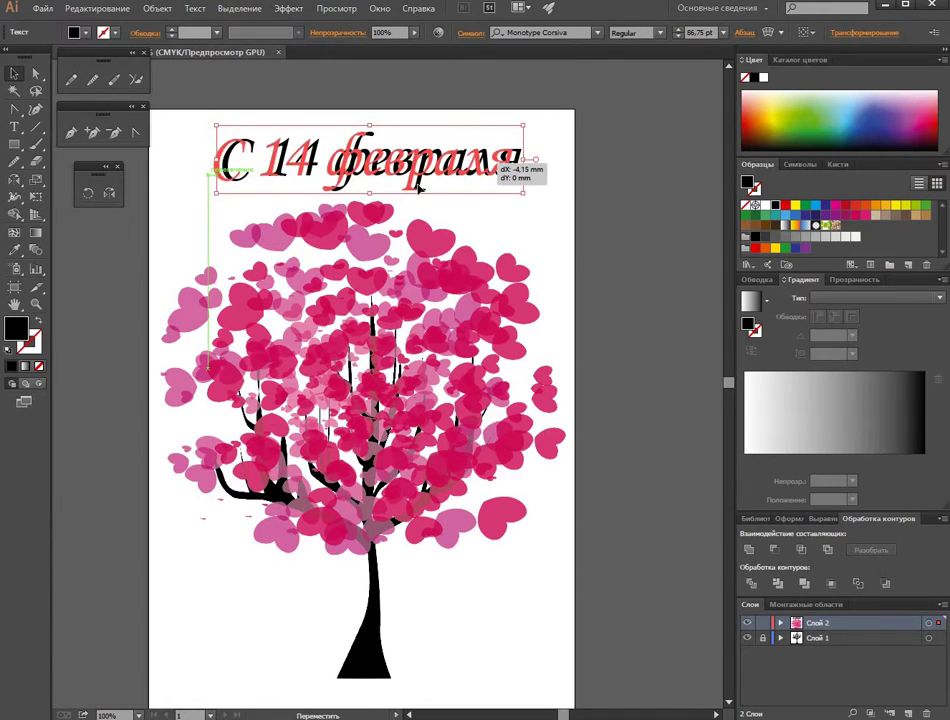
{"action": "key", "text": "shift+o"}
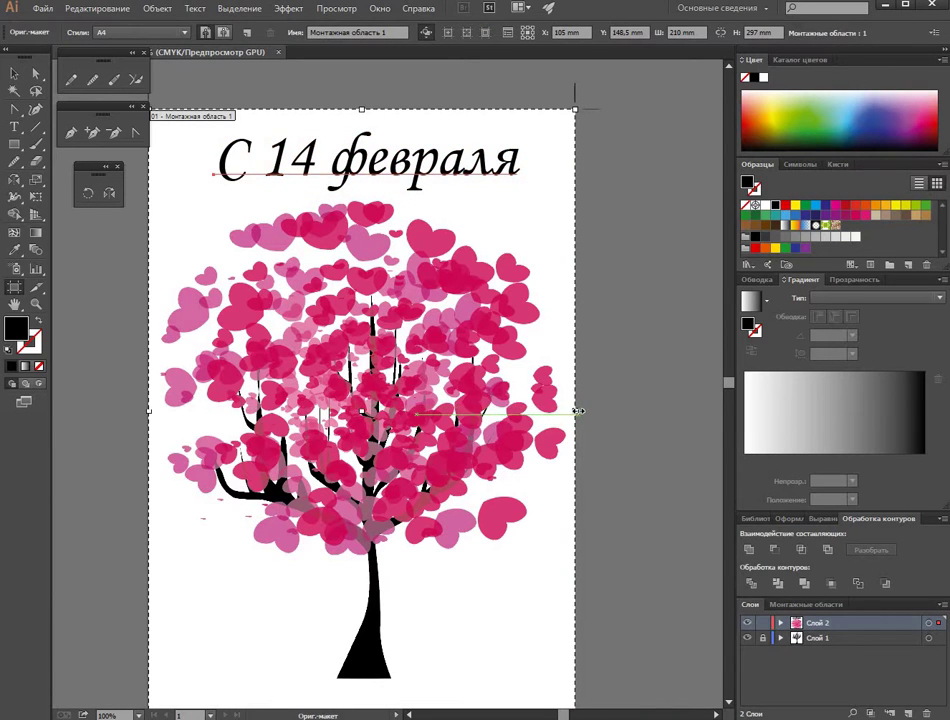
Resize the artboard to a 230 × 230 mm square via Artboard Options
{"action": "left_click_drag", "start_coordinate": [576, 410], "coordinate": [609, 410]}
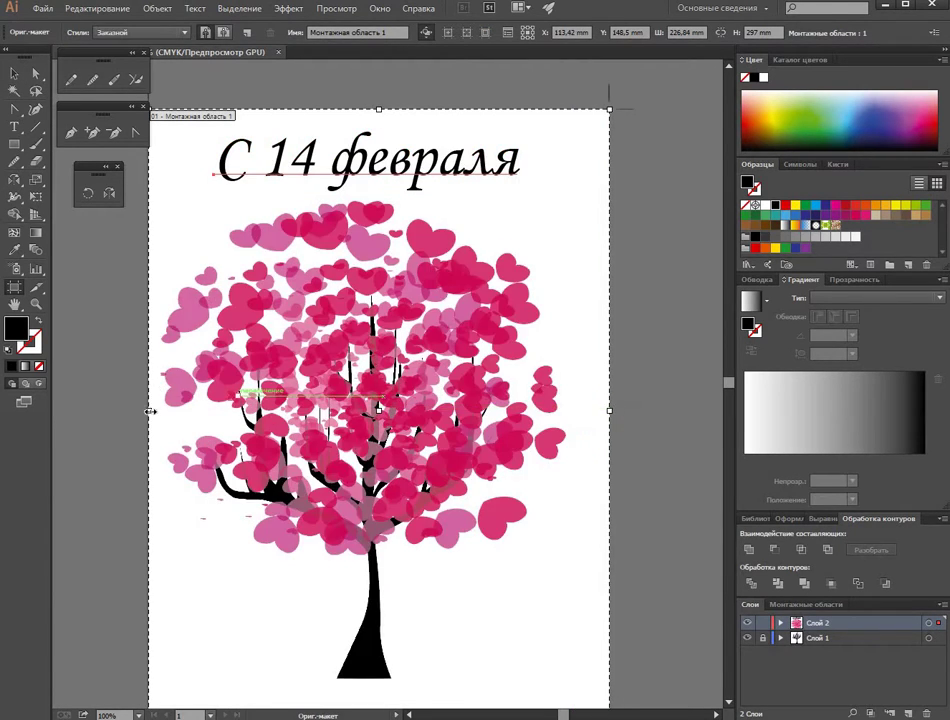
{"action": "left_click_drag", "start_coordinate": [146, 410], "coordinate": [128, 410]}
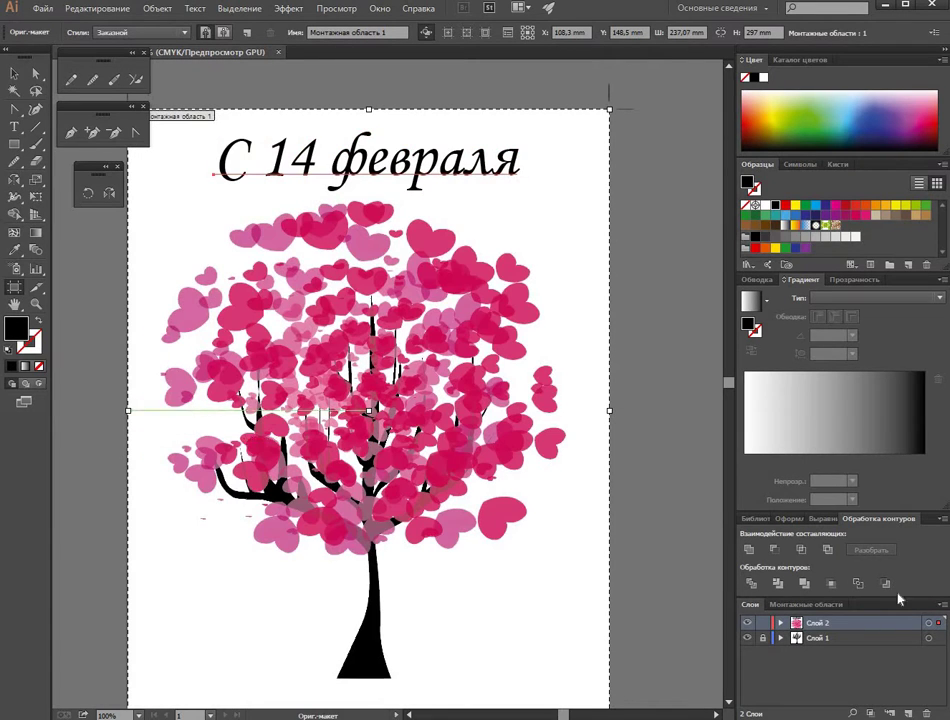
{"action": "left_click", "coordinate": [806, 604]}
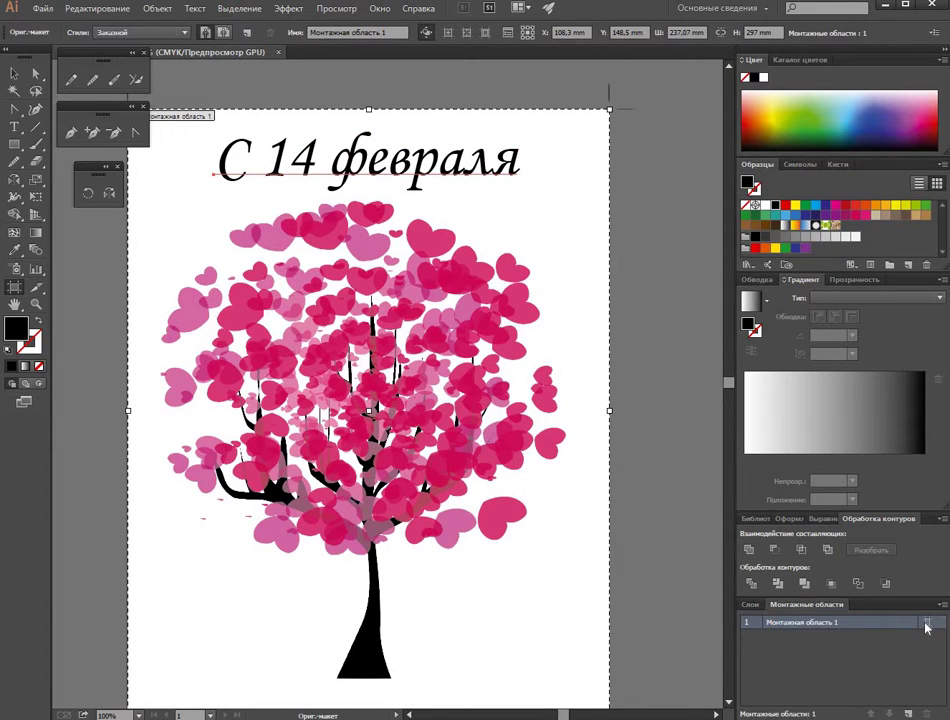
{"action": "left_click", "coordinate": [926, 623]}
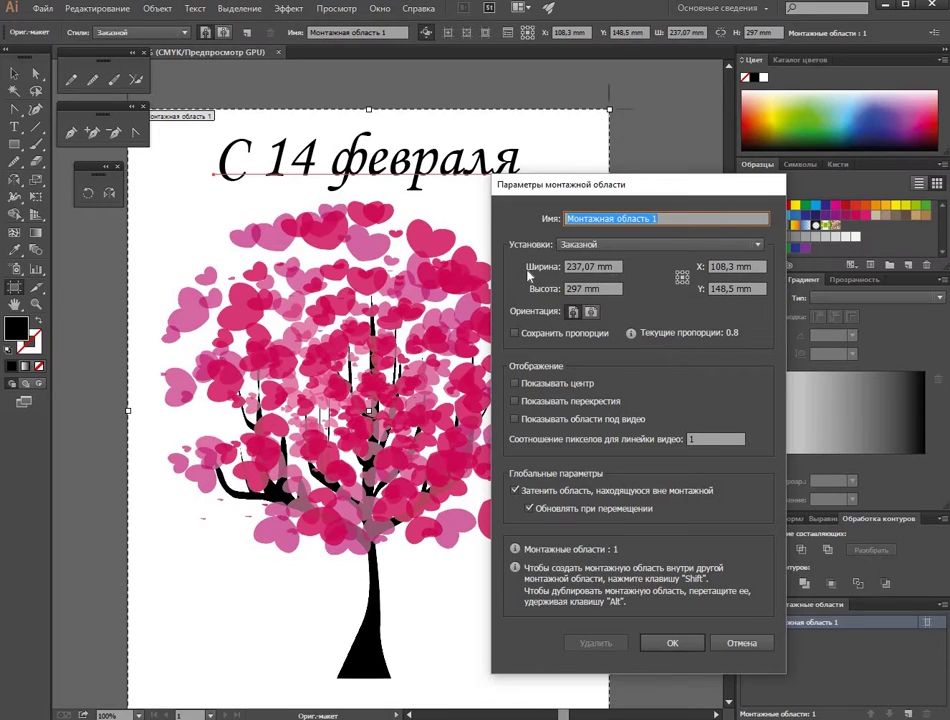
{"action": "left_click", "coordinate": [590, 266]}
{"action": "type", "text": "230"}
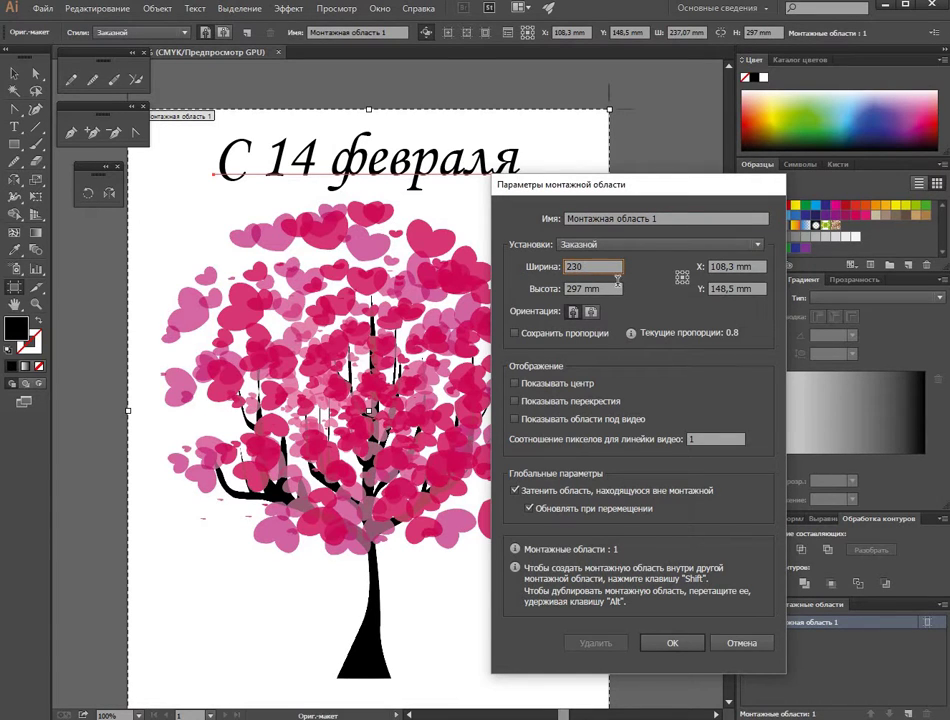
{"action": "key", "text": "Tab"}
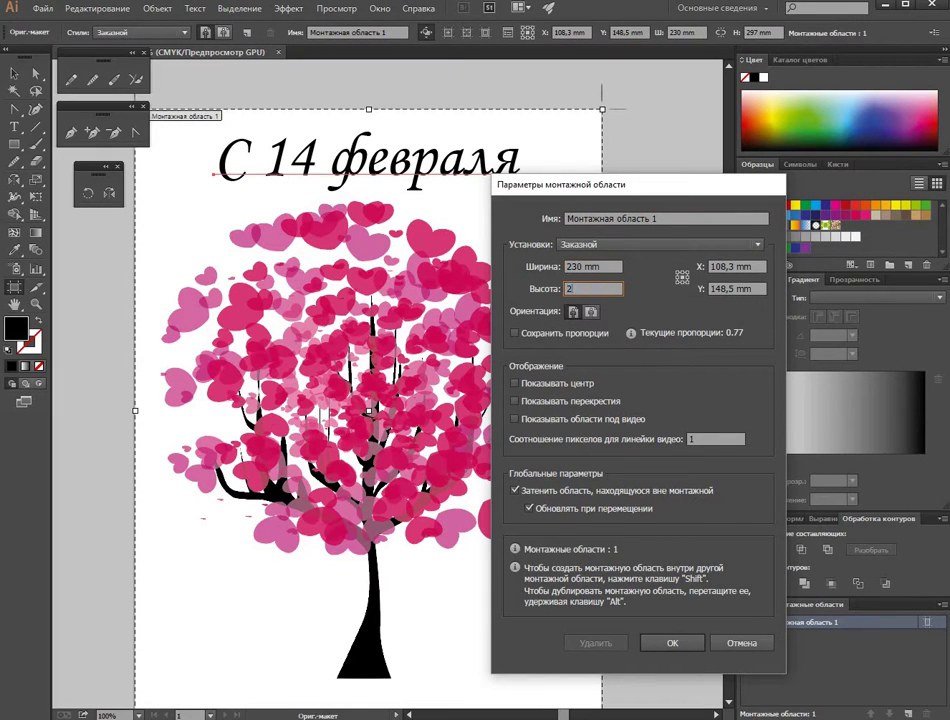
{"action": "key", "text": "Return"}
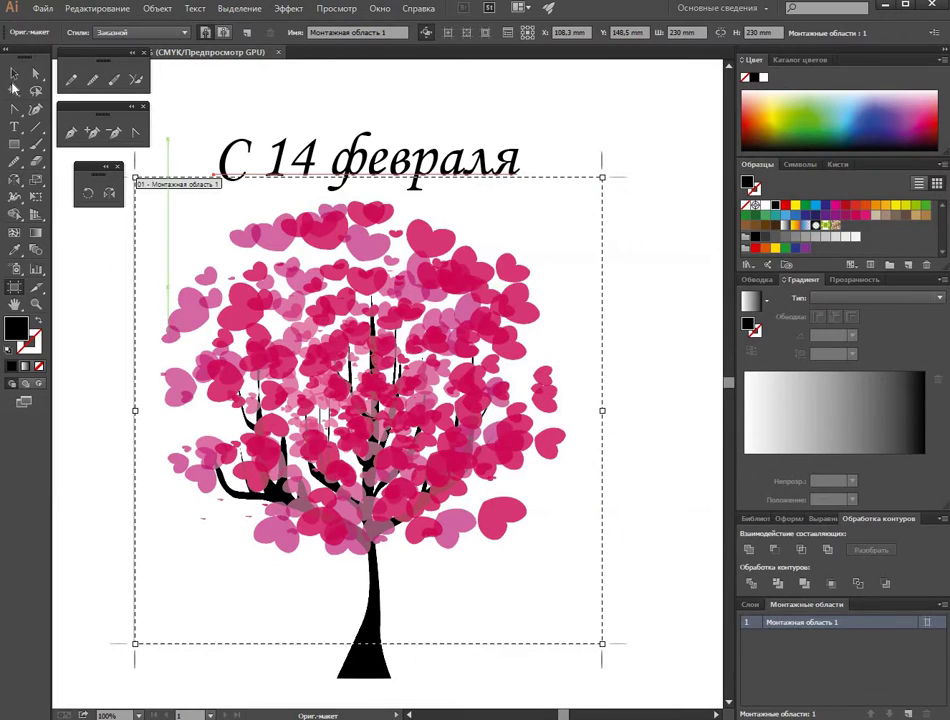
{"action": "key", "text": "Escape"}
{"action": "left_click", "coordinate": [577, 281]}
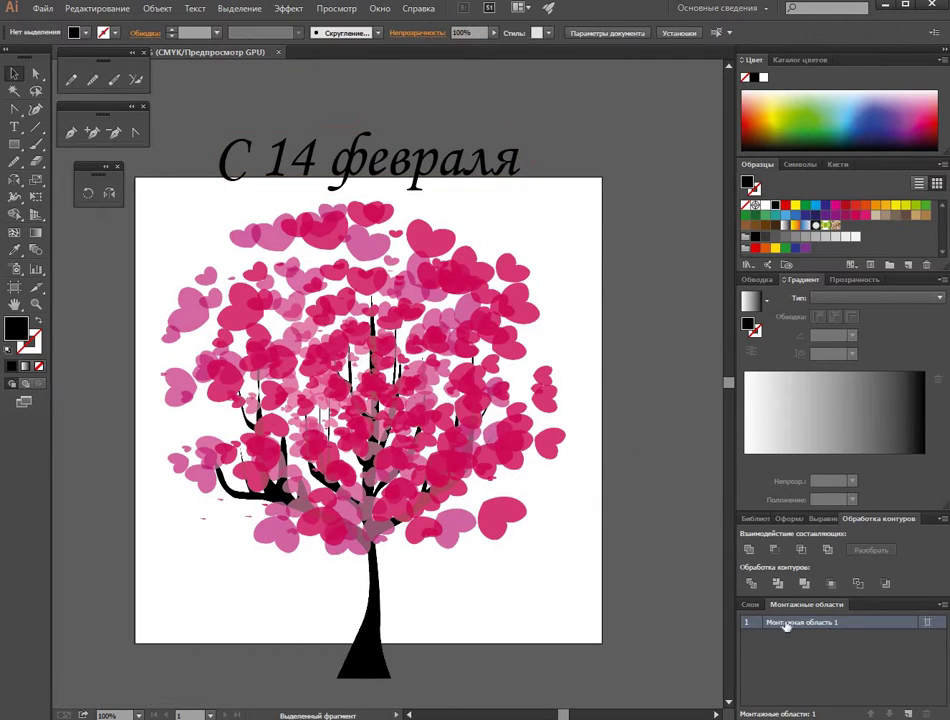
{"action": "left_click", "coordinate": [749, 604]}
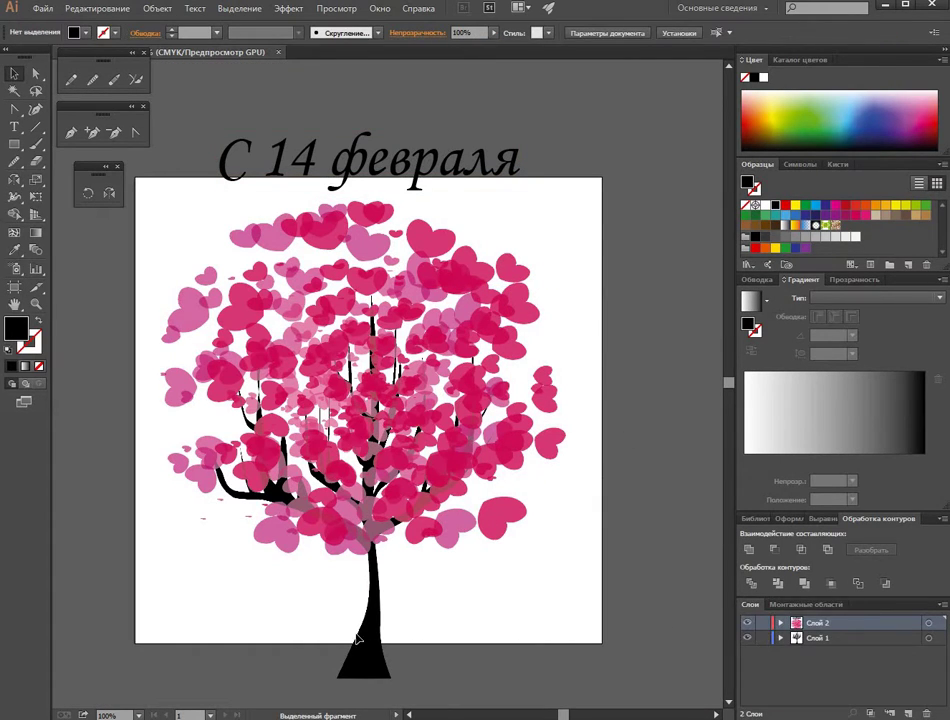
Shorten the tree trunk by raising its bottom edge
{"action": "left_click", "coordinate": [359, 645]}
{"action": "left_click_drag", "start_coordinate": [357, 678], "coordinate": [357, 630]}
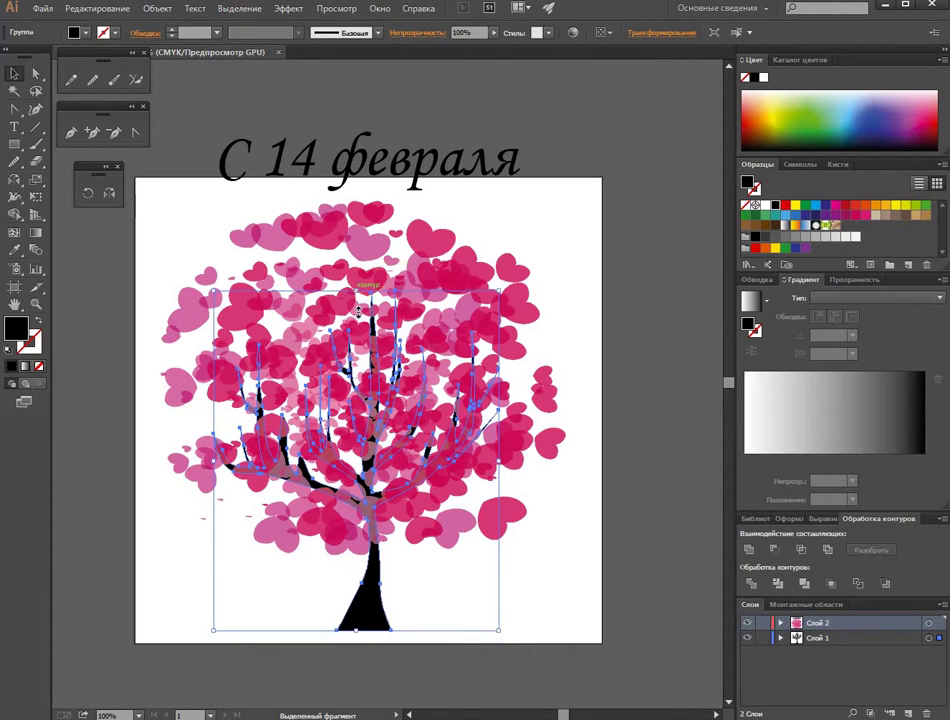
{"action": "left_click", "coordinate": [540, 580]}
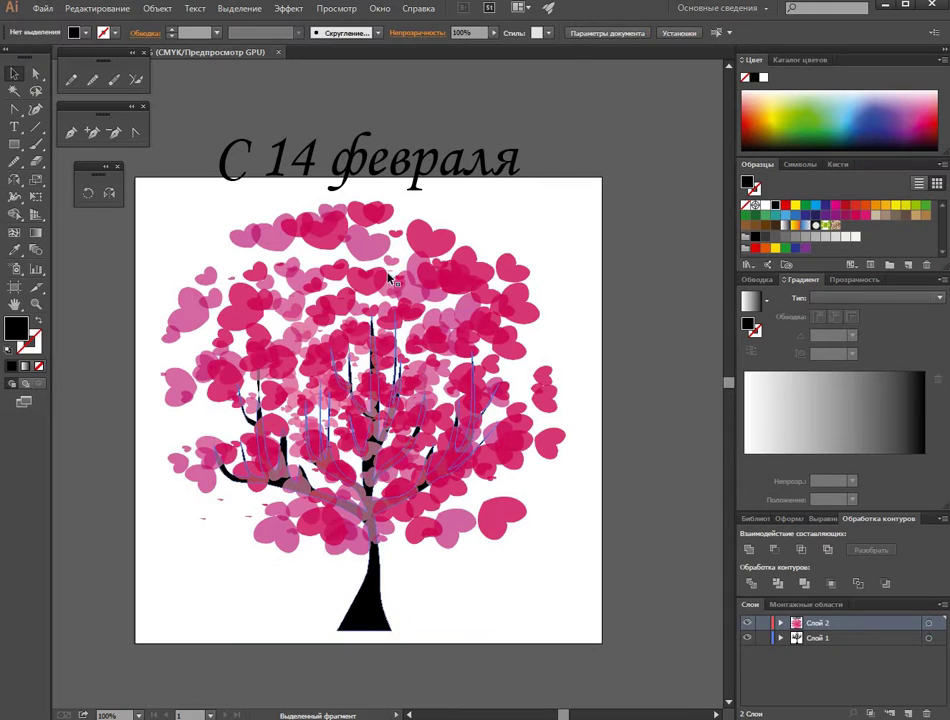
{"action": "left_click", "coordinate": [378, 318]}
Scale only the crown of hearts down to about 173 × 151 mm
{"action": "left_click", "coordinate": [476, 268]}
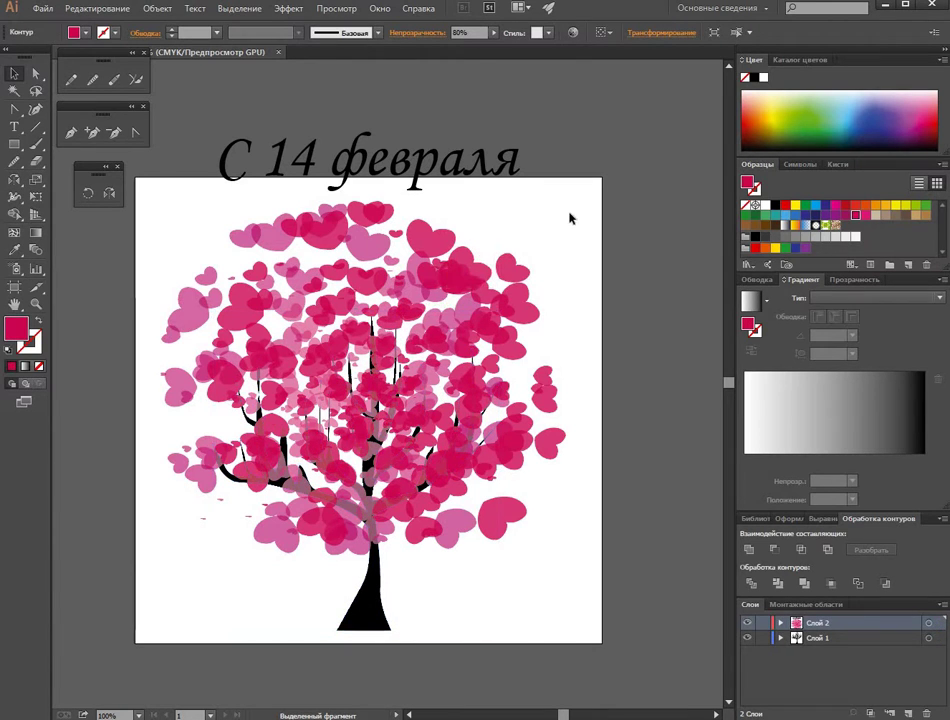
{"action": "left_click_drag", "start_coordinate": [588, 192], "coordinate": [142, 572]}
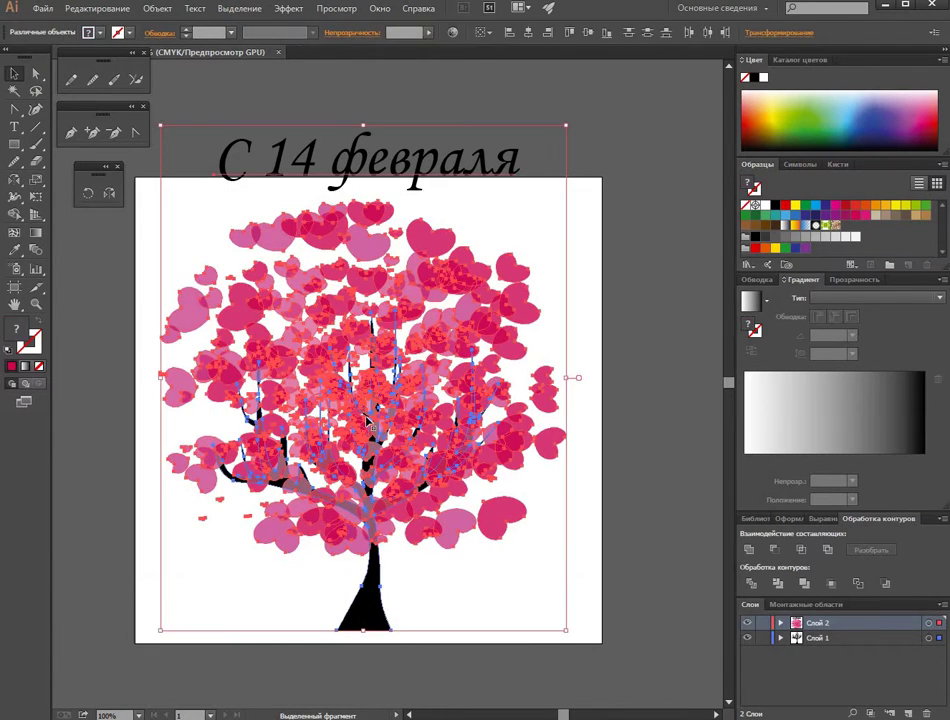
{"action": "left_click", "coordinate": [390, 503], "text": "shift"}
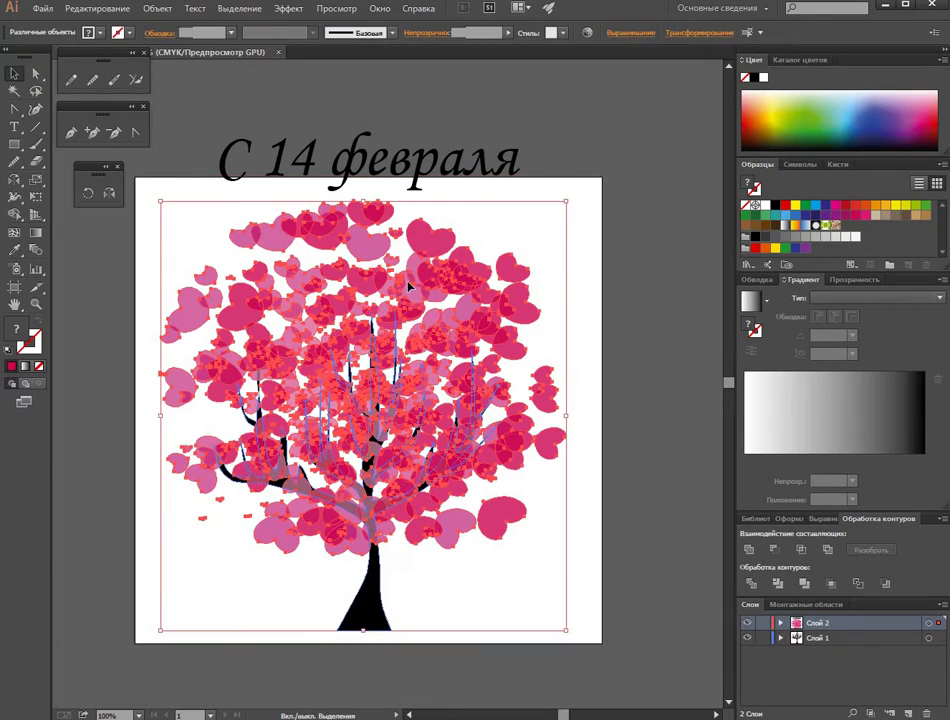
{"action": "left_click", "coordinate": [365, 603], "text": "shift"}
{"action": "mouse_move", "coordinate": [559, 226]}
{"action": "left_mouse_down"}
{"action": "mouse_move", "coordinate": [568, 218]}
{"action": "mouse_move", "coordinate": [477, 371]}
{"action": "mouse_move", "coordinate": [509, 275]}
{"action": "mouse_move", "coordinate": [550, 223]}
{"action": "mouse_move", "coordinate": [564, 257]}
{"action": "left_mouse_up"}
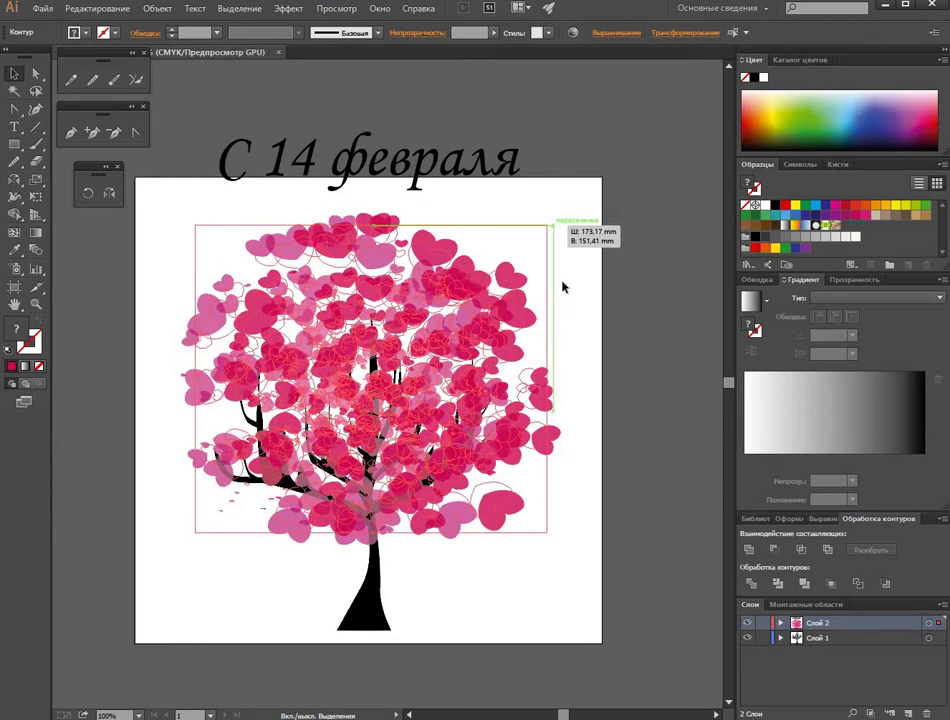
{"action": "left_click", "coordinate": [503, 365]}
{"action": "left_click", "coordinate": [433, 394]}
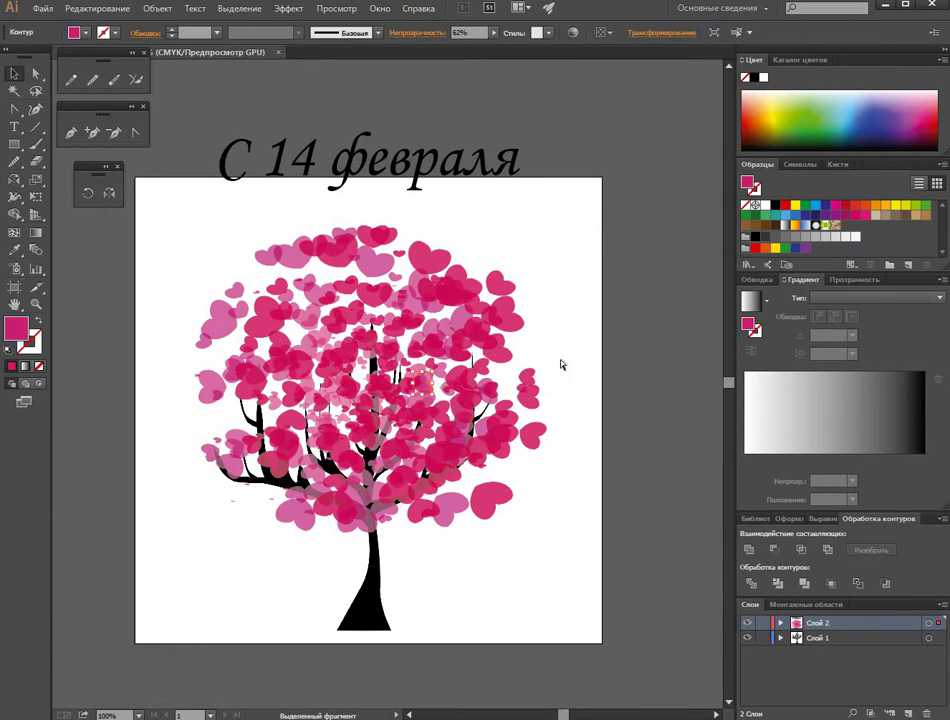
Nudge the heart tree slightly so it fits the square page
{"action": "left_click_drag", "start_coordinate": [572, 212], "coordinate": [366, 610]}
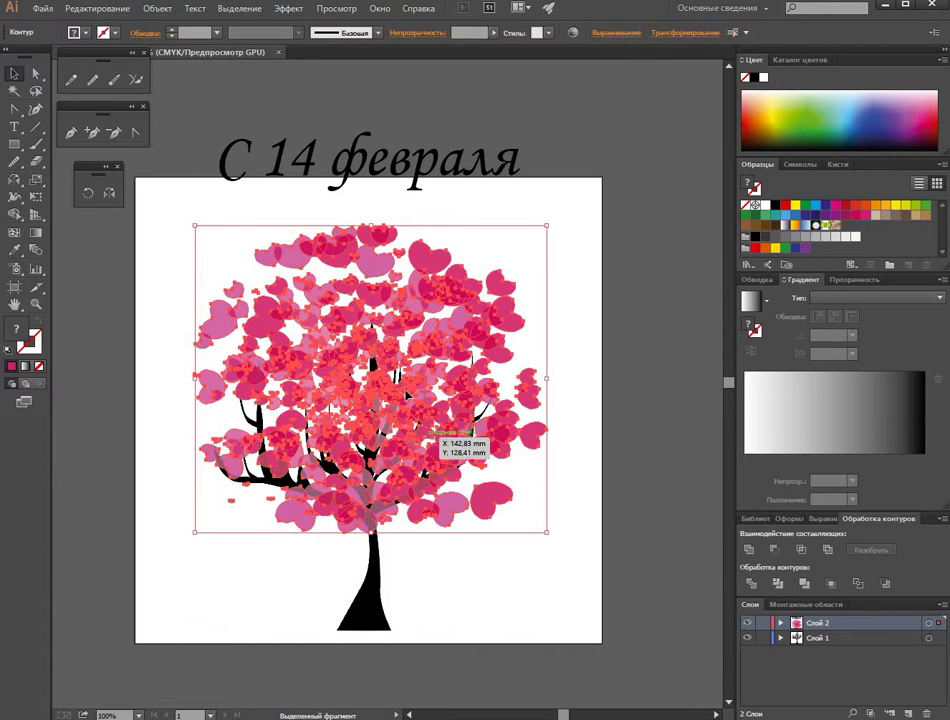
{"action": "left_click_drag", "start_coordinate": [275, 455], "coordinate": [420, 385]}
{"action": "left_click", "coordinate": [490, 192]}
{"action": "left_click_drag", "start_coordinate": [487, 184], "coordinate": [486, 234]}
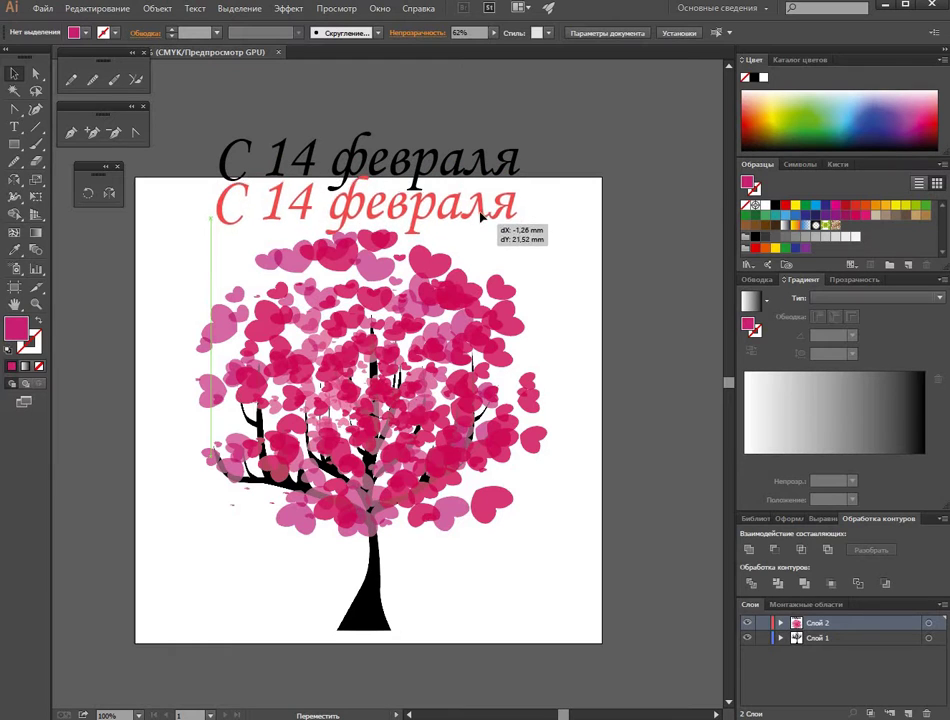
{"action": "left_click_drag", "start_coordinate": [483, 229], "coordinate": [484, 184]}
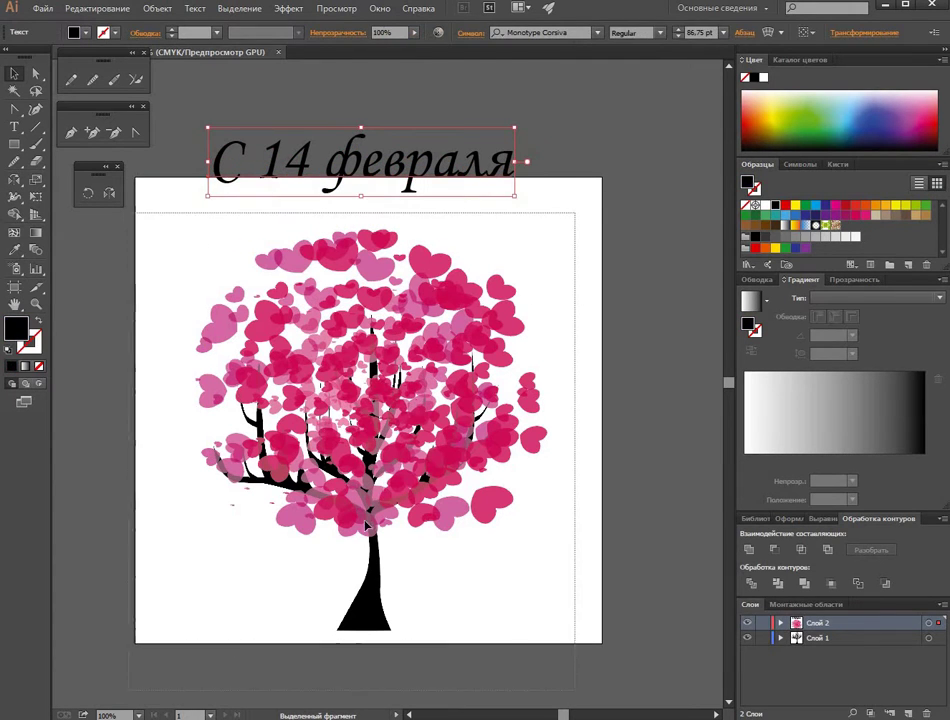
{"action": "left_click_drag", "start_coordinate": [382, 562], "coordinate": [400, 442]}
Lower the 'С 14 февраля' heading onto the artboard just above the crown
{"action": "left_click", "coordinate": [477, 193]}
{"action": "left_click_drag", "start_coordinate": [479, 195], "coordinate": [475, 215]}
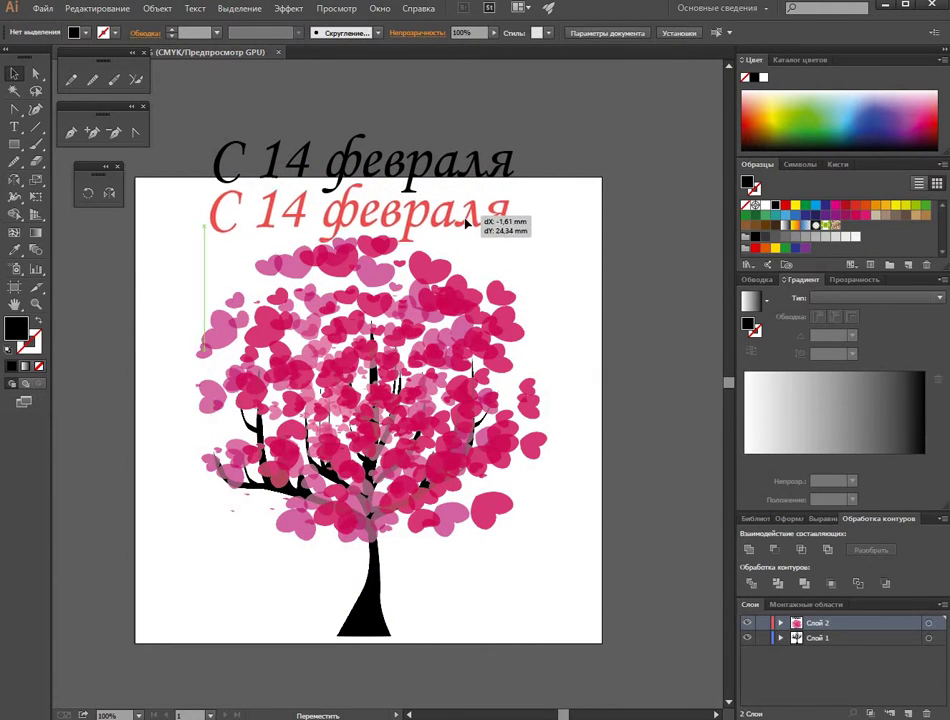
{"action": "mouse_move", "coordinate": [475, 216]}
{"action": "left_mouse_down"}
{"action": "mouse_move", "coordinate": [470, 223]}
{"action": "mouse_move", "coordinate": [484, 222]}
{"action": "left_mouse_up"}
{"action": "left_click", "coordinate": [153, 377]}
Copy a few small hearts out around the right side of the crown
{"action": "left_click", "coordinate": [258, 300]}
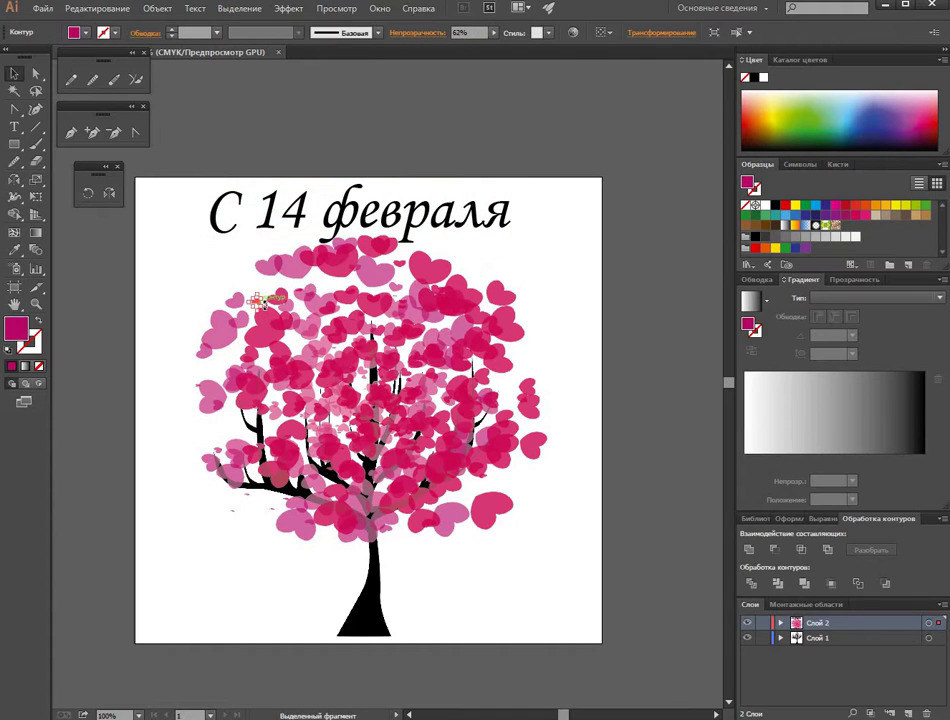
{"action": "left_click", "coordinate": [226, 553]}
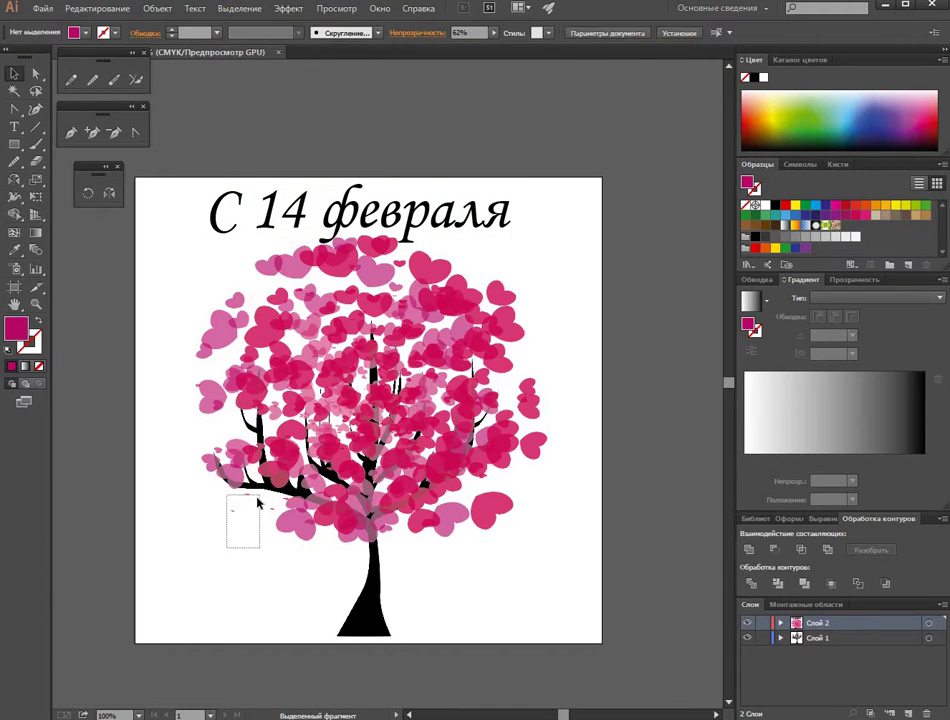
{"action": "left_click_drag", "start_coordinate": [258, 503], "coordinate": [545, 542]}
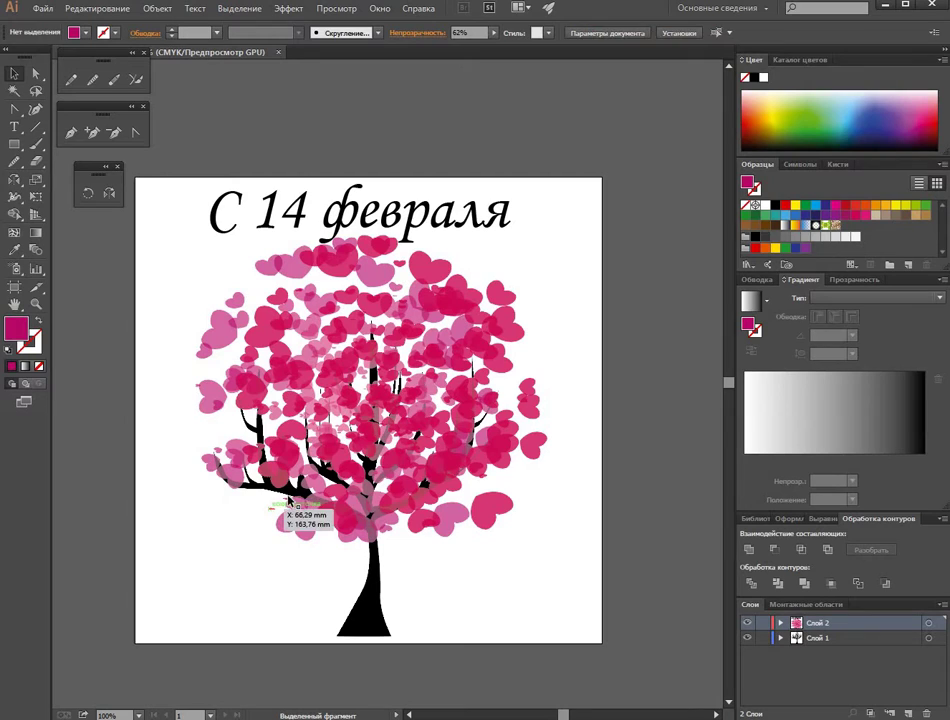
{"action": "left_click", "coordinate": [545, 538]}
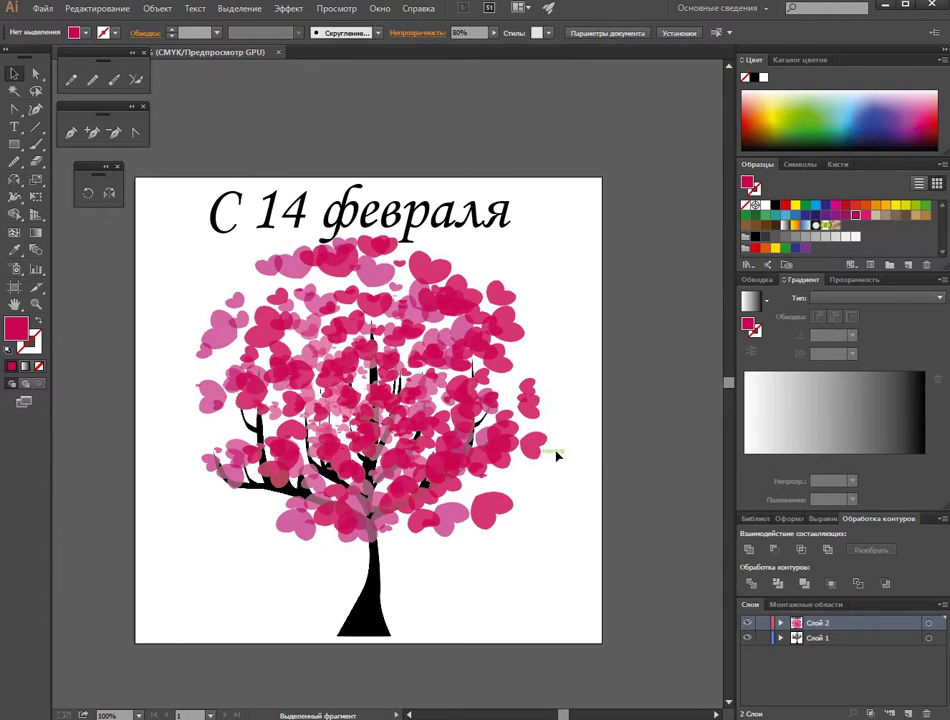
{"action": "left_click_drag", "start_coordinate": [530, 395], "coordinate": [553, 450]}
{"action": "mouse_move", "coordinate": [530, 404]}
{"action": "left_mouse_down"}
{"action": "mouse_move", "coordinate": [568, 370]}
{"action": "mouse_move", "coordinate": [487, 345]}
{"action": "mouse_move", "coordinate": [563, 297]}
{"action": "left_mouse_up"}
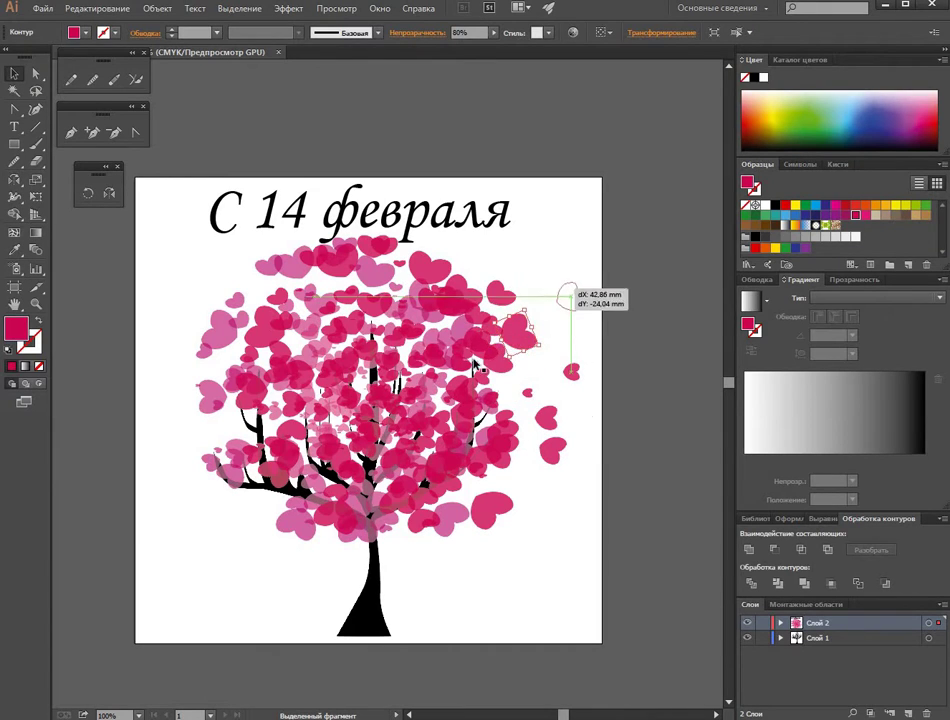
Move small hearts outward to the crown's left and upper-left edges
{"action": "left_click_drag", "start_coordinate": [242, 393], "coordinate": [168, 345]}
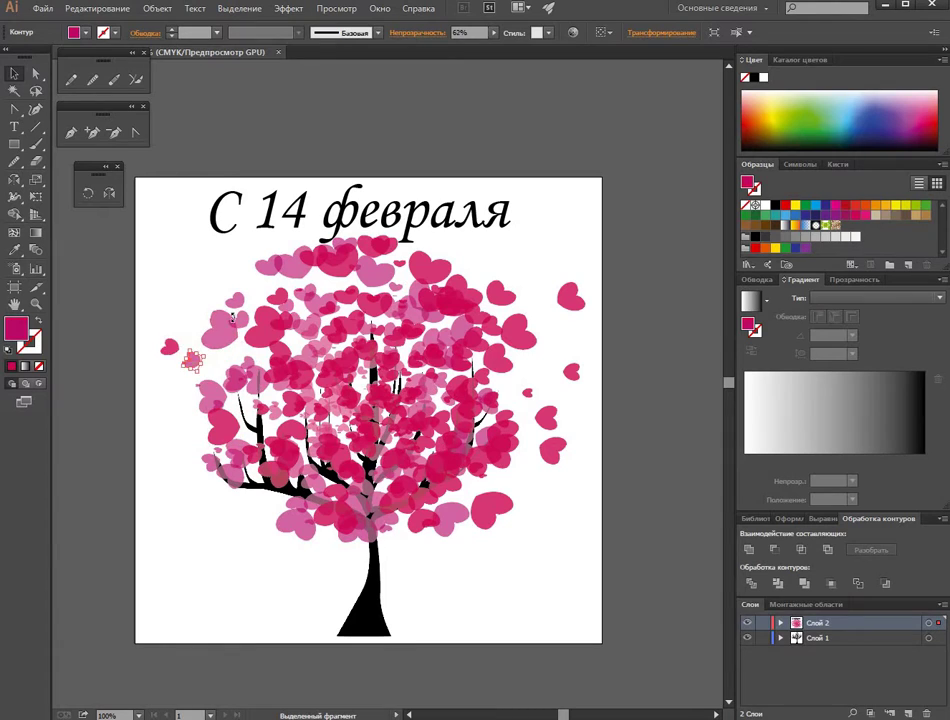
{"action": "left_click_drag", "start_coordinate": [245, 340], "coordinate": [238, 312]}
{"action": "left_click", "coordinate": [207, 398]}
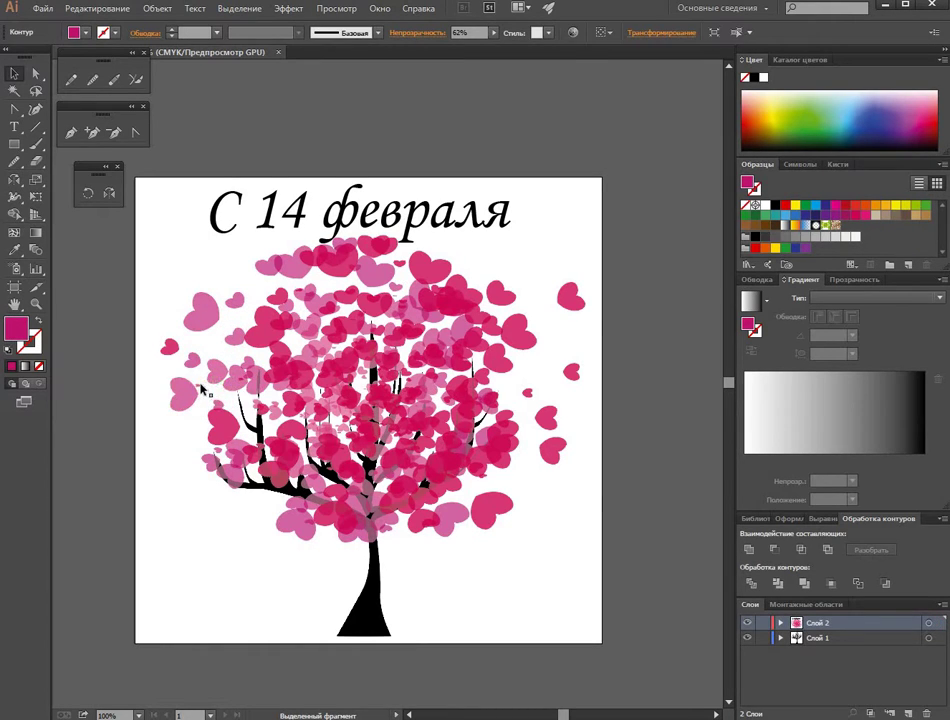
{"action": "left_click_drag", "start_coordinate": [228, 418], "coordinate": [213, 420]}
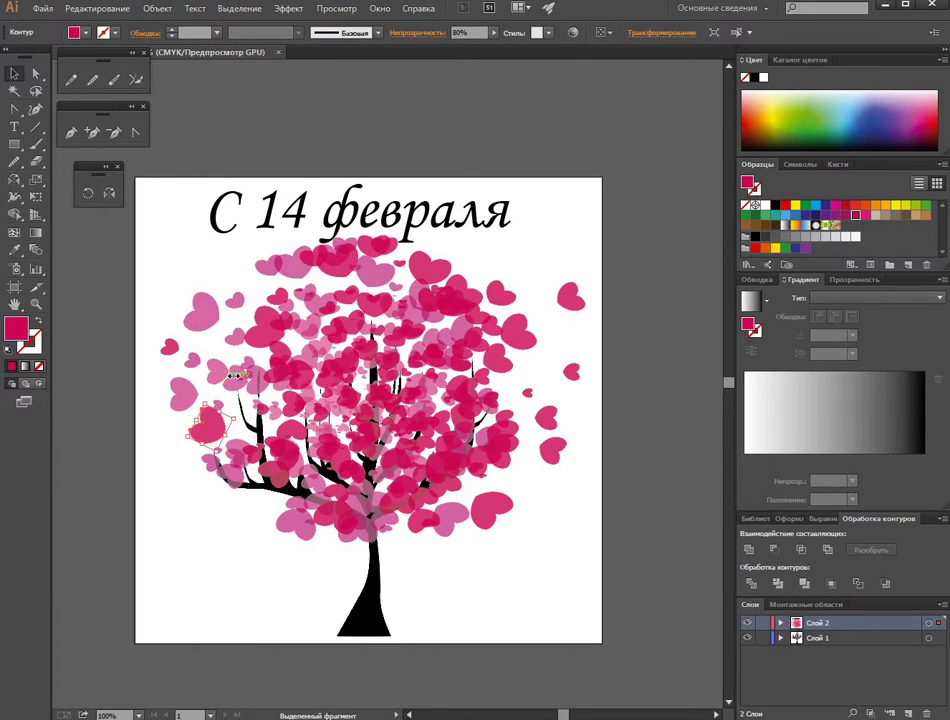
{"action": "left_click", "coordinate": [233, 368]}
{"action": "mouse_move", "coordinate": [236, 364]}
{"action": "left_mouse_down"}
{"action": "mouse_move", "coordinate": [307, 397]}
{"action": "mouse_move", "coordinate": [231, 348]}
{"action": "left_mouse_up"}
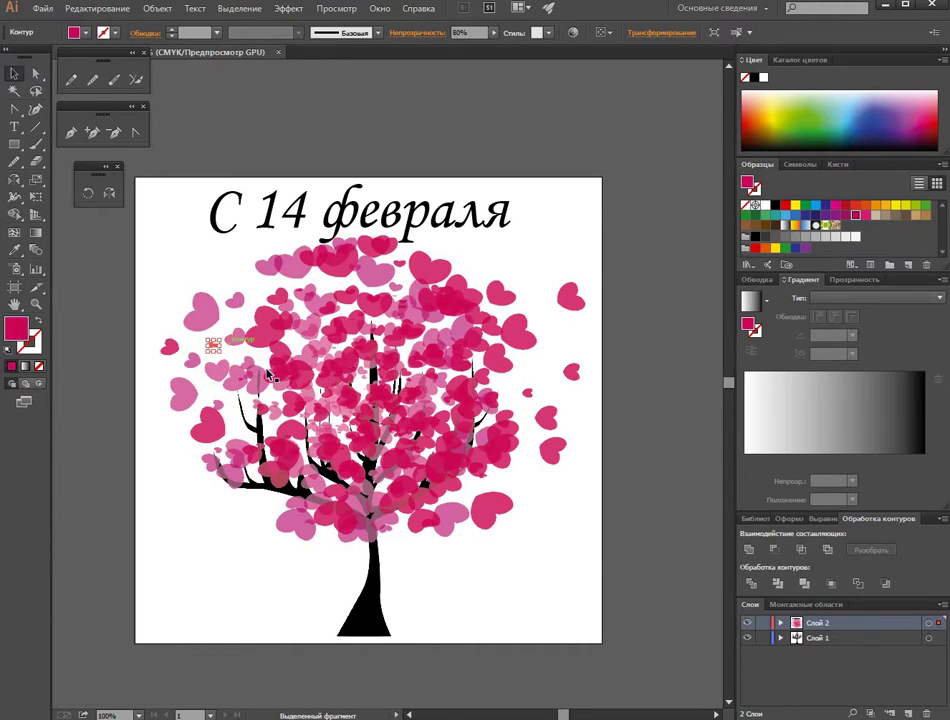
{"action": "left_click", "coordinate": [214, 342]}
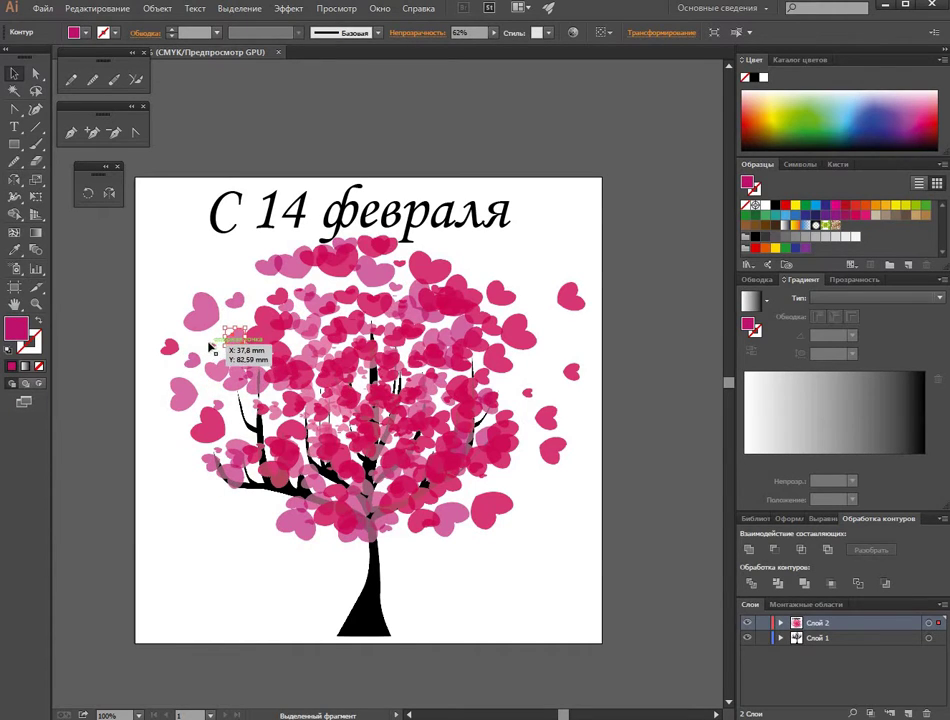
{"action": "left_click", "coordinate": [212, 346]}
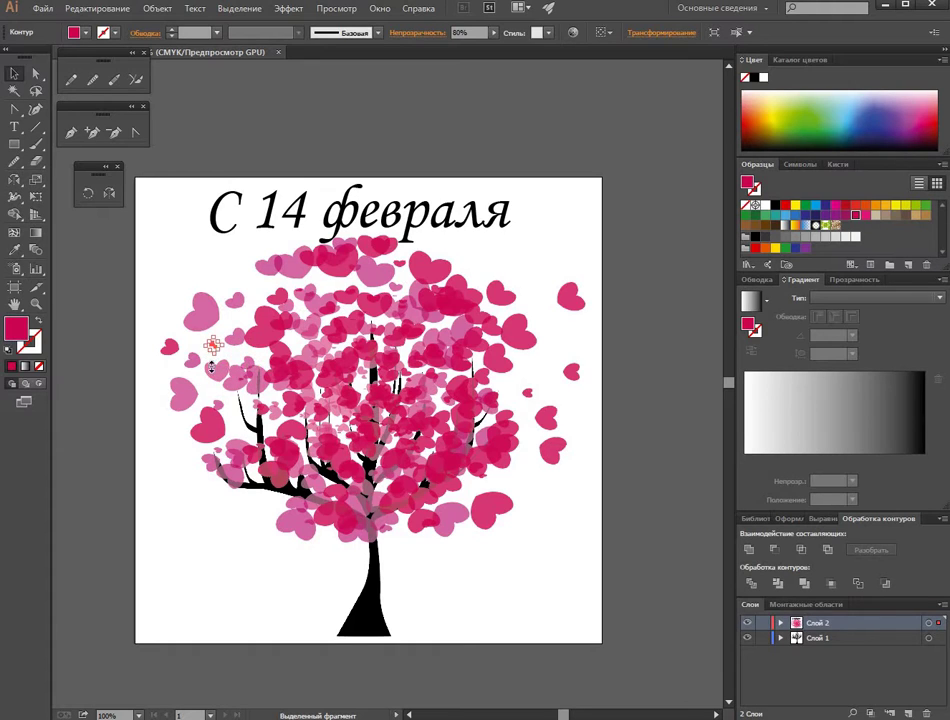
{"action": "left_click_drag", "start_coordinate": [211, 368], "coordinate": [209, 362]}
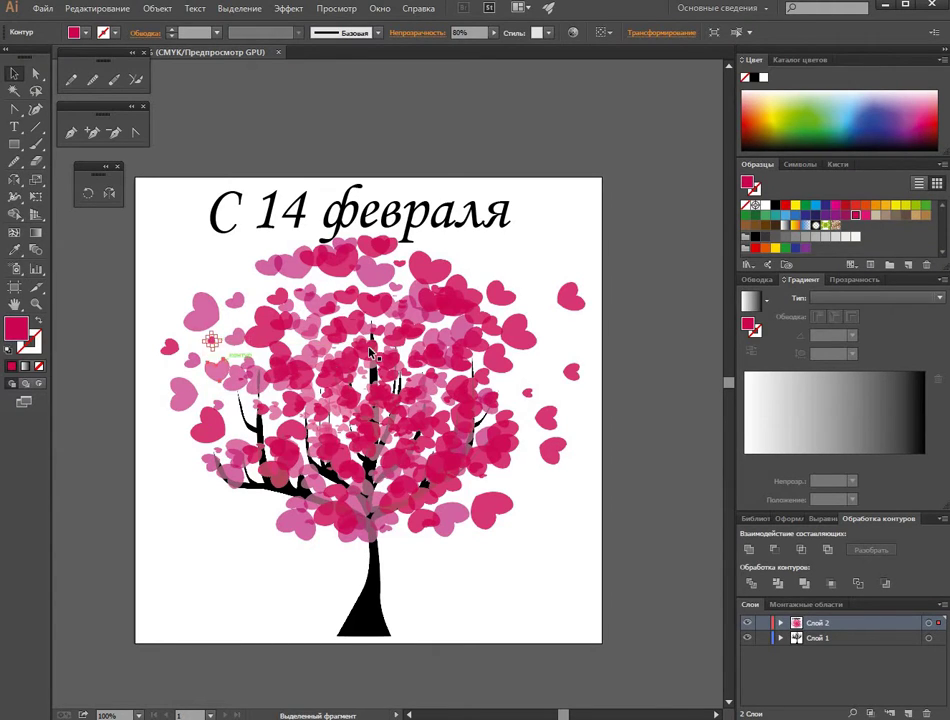
{"action": "left_click_drag", "start_coordinate": [212, 341], "coordinate": [212, 263]}
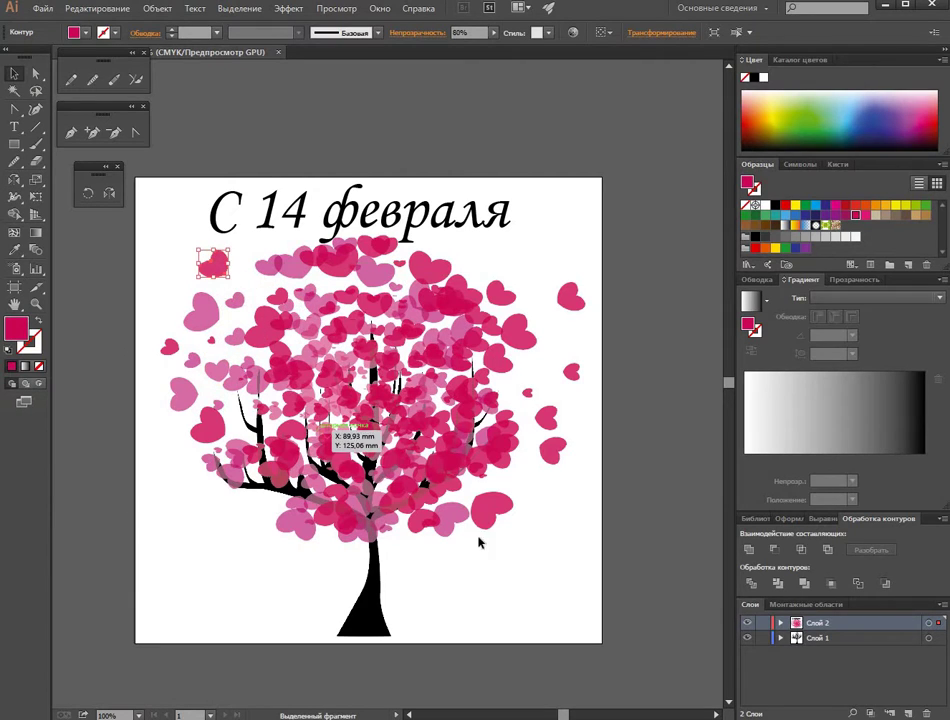
Paste a heart copy and place it at the crown's lower right
{"action": "key", "text": "ctrl+v"}
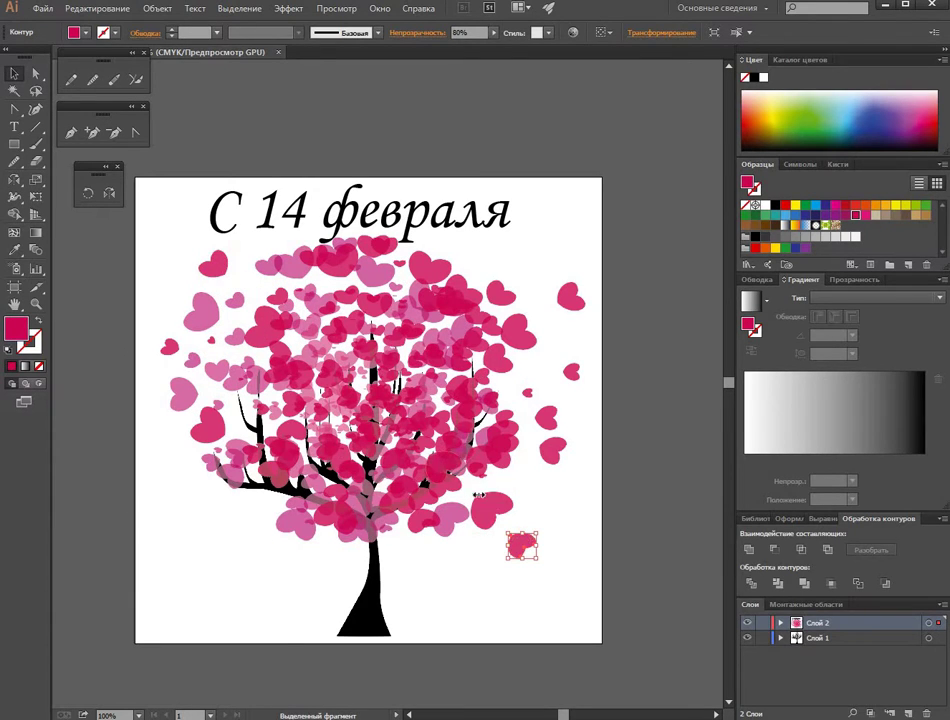
{"action": "left_click_drag", "start_coordinate": [478, 495], "coordinate": [455, 445]}
{"action": "left_click_drag", "start_coordinate": [492, 488], "coordinate": [408, 481]}
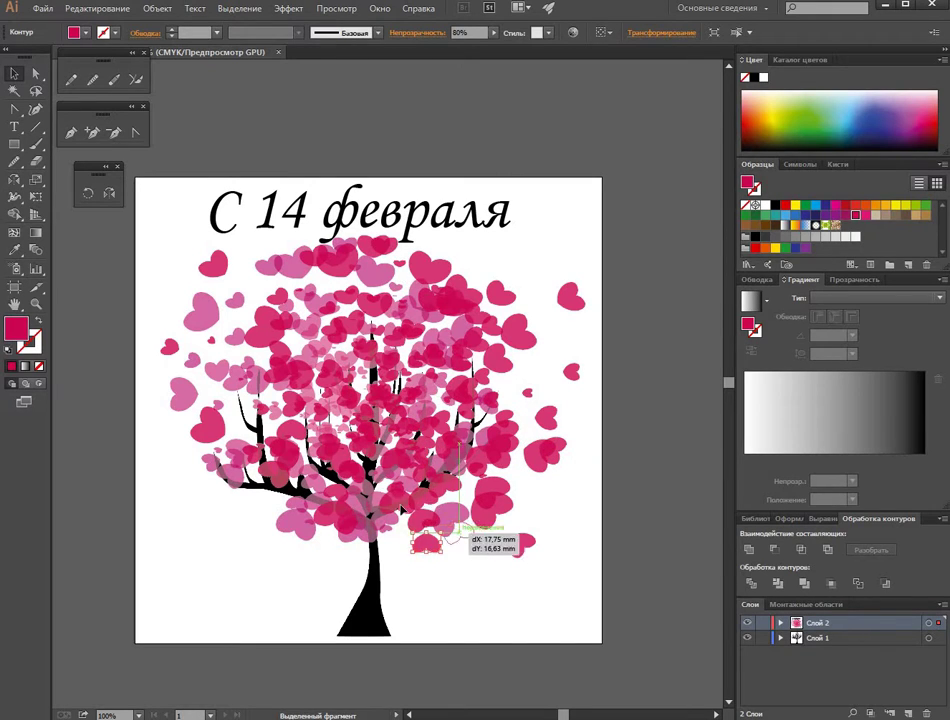
{"action": "left_click_drag", "start_coordinate": [408, 481], "coordinate": [410, 430]}
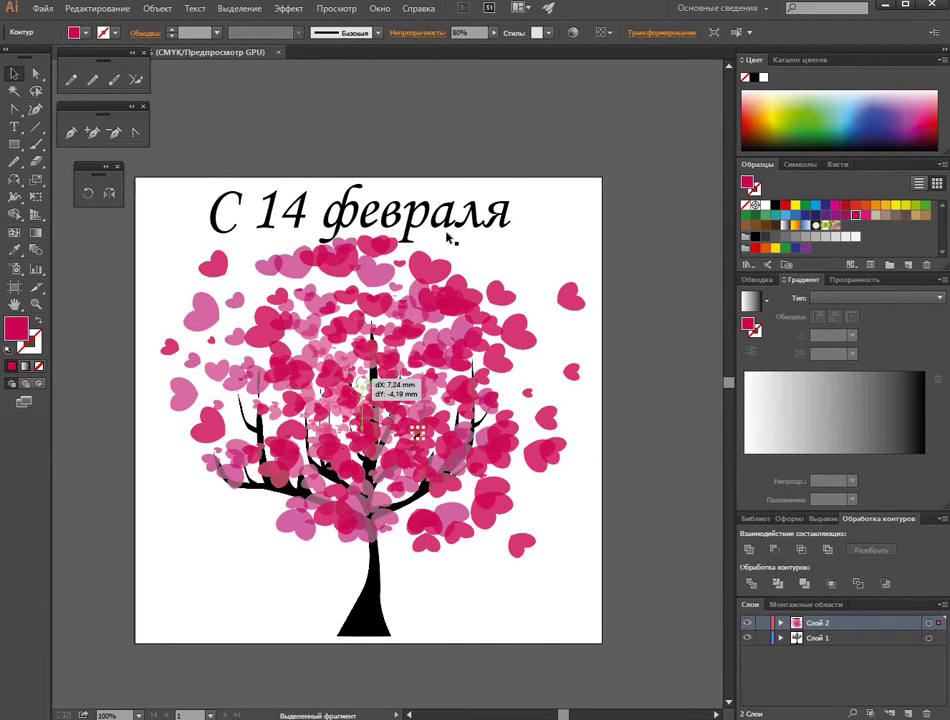
Scale the 'С 14 февраля' title down slightly
{"action": "left_click", "coordinate": [348, 240]}
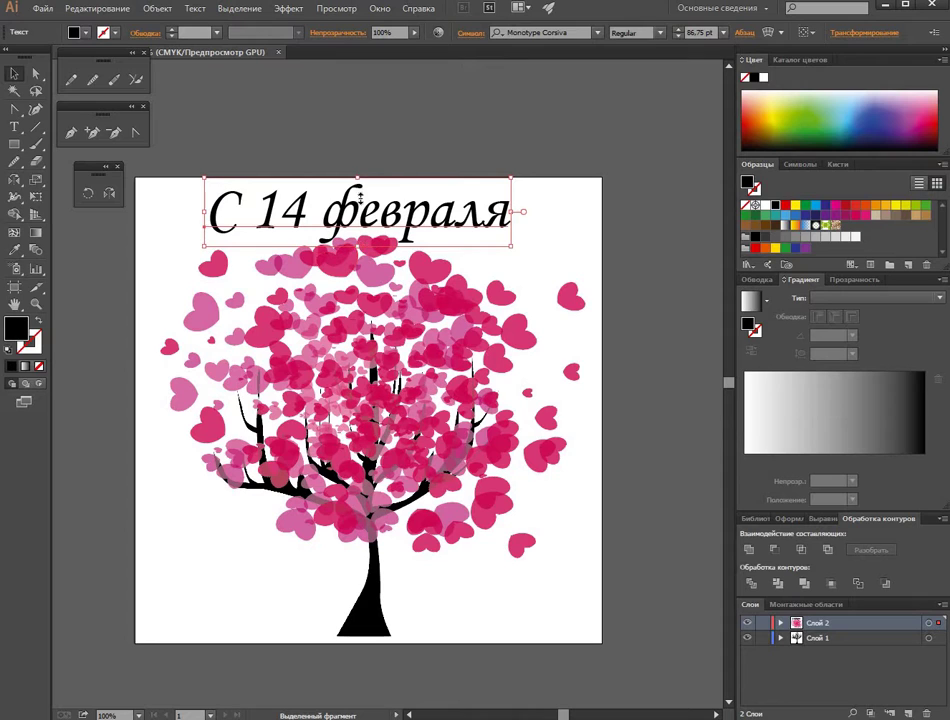
{"action": "left_click_drag", "start_coordinate": [357, 197], "coordinate": [360, 212]}
{"action": "left_click_drag", "start_coordinate": [440, 222], "coordinate": [440, 212]}
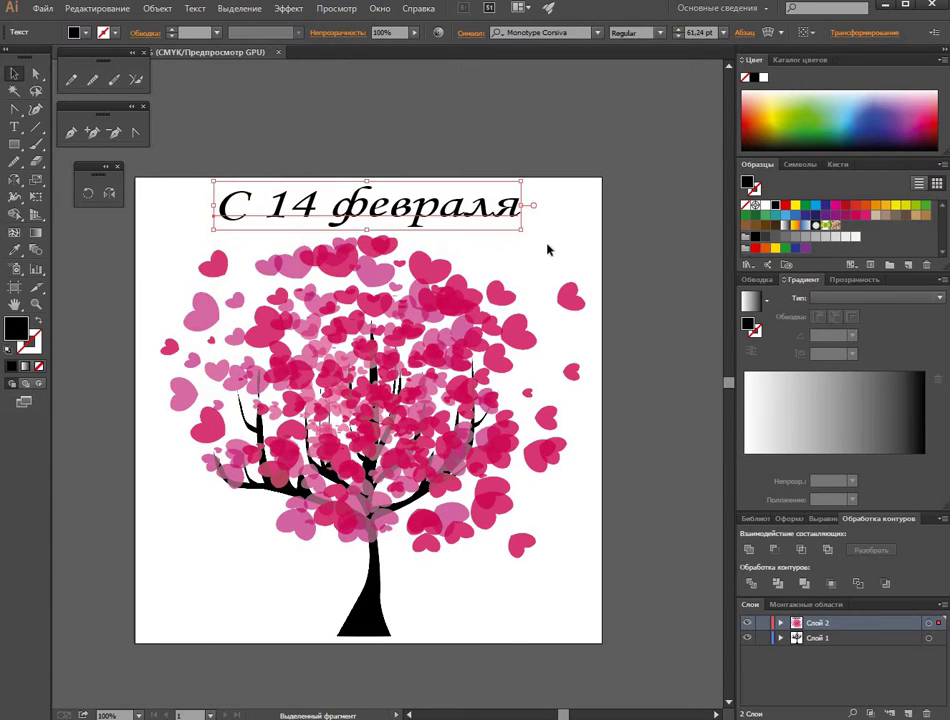
{"action": "left_click", "coordinate": [548, 250]}
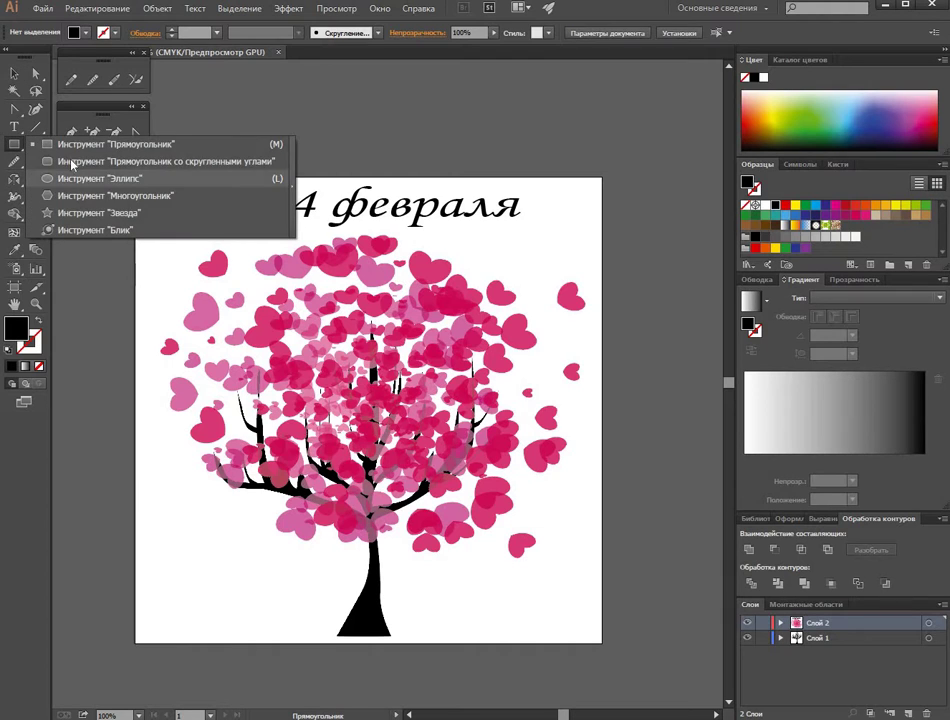
Frame the artboard with a rounded rectangle set to no fill and a black outline
{"action": "left_click_drag", "start_coordinate": [14, 144], "coordinate": [70, 159]}
{"action": "mouse_move", "coordinate": [146, 184]}
{"action": "left_mouse_down"}
{"action": "mouse_move", "coordinate": [603, 649]}
{"action": "mouse_move", "coordinate": [592, 637]}
{"action": "left_mouse_up"}
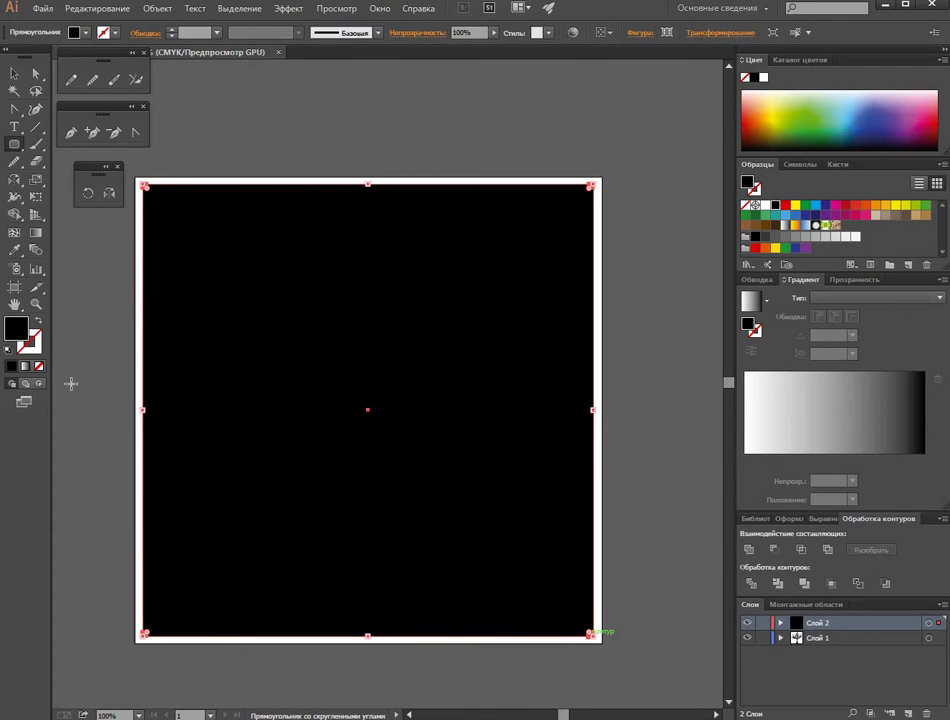
{"action": "key", "text": "shift+x"}
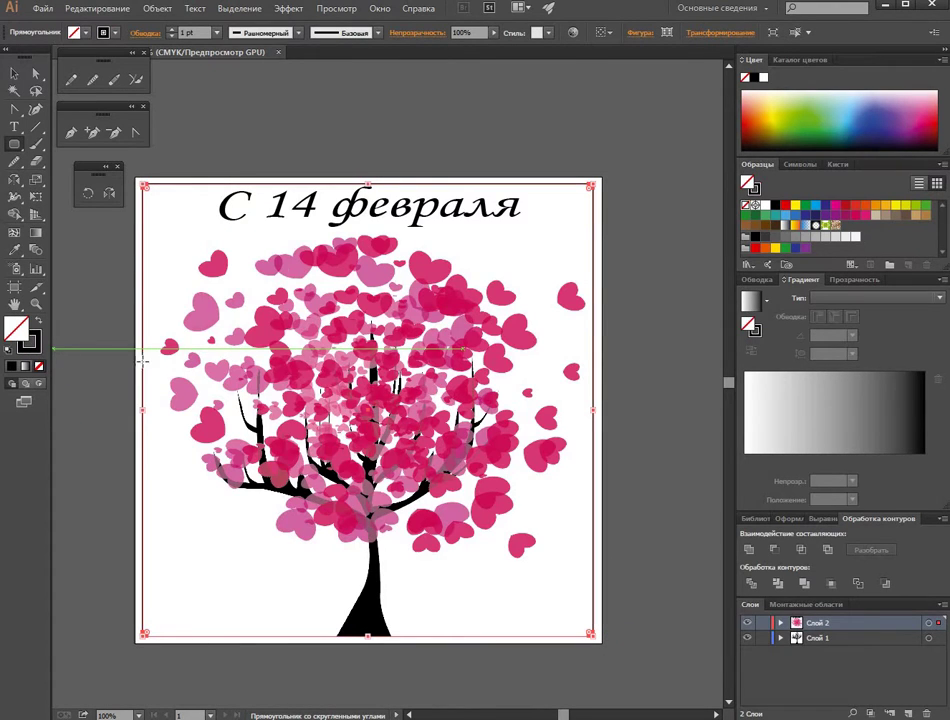
Open the Artistic Chalk and Charcoal brush library and move it off the artwork
{"action": "left_click", "coordinate": [377, 9]}
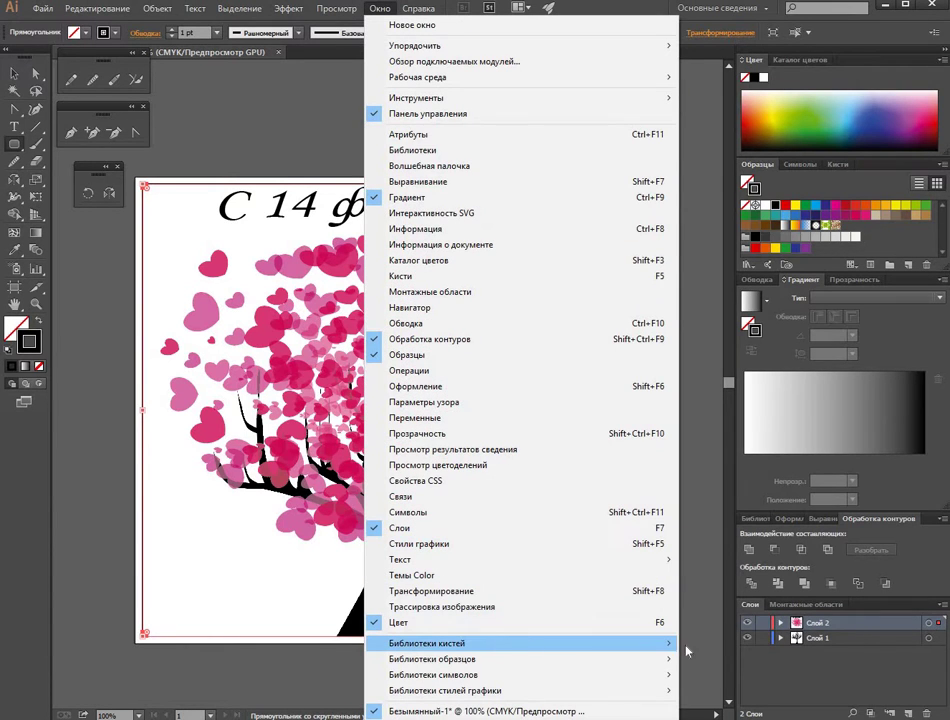
{"action": "mouse_move", "coordinate": [725, 659]}
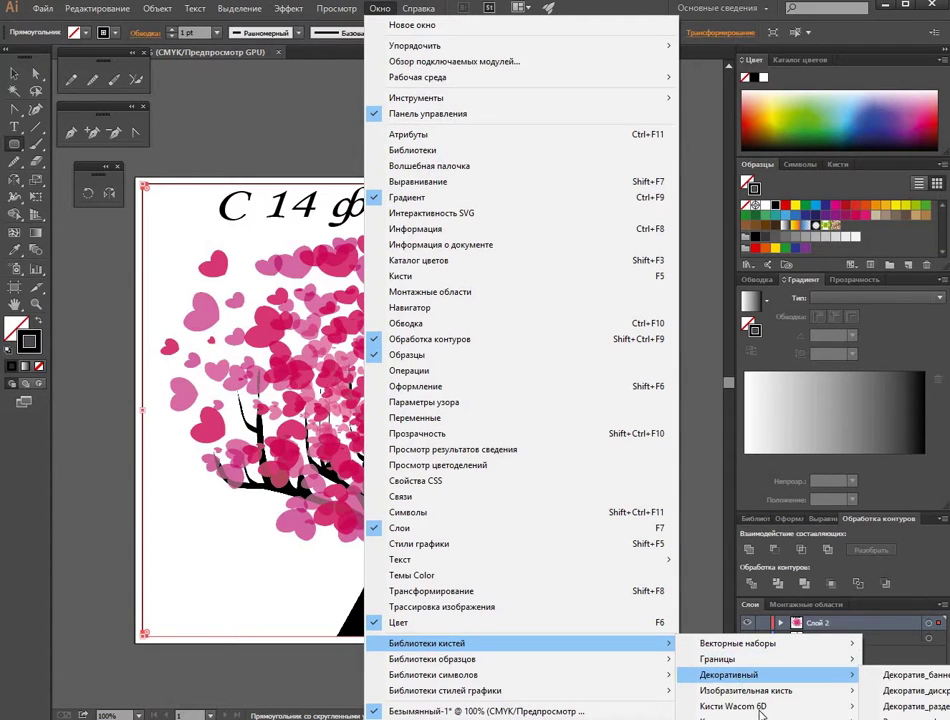
{"action": "mouse_move", "coordinate": [760, 716]}
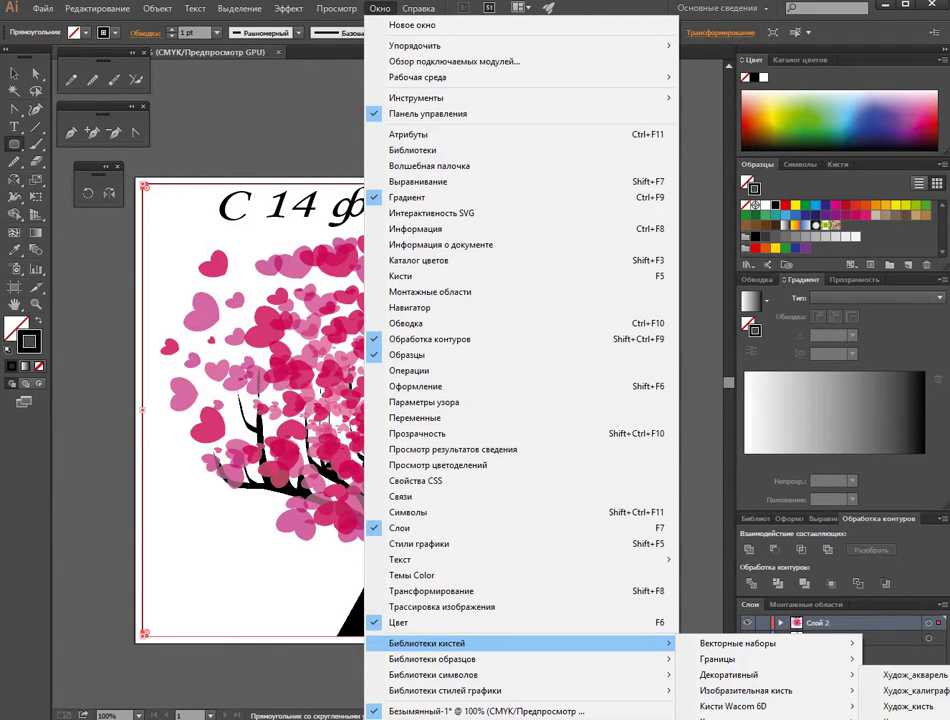
{"action": "left_click", "coordinate": [909, 716]}
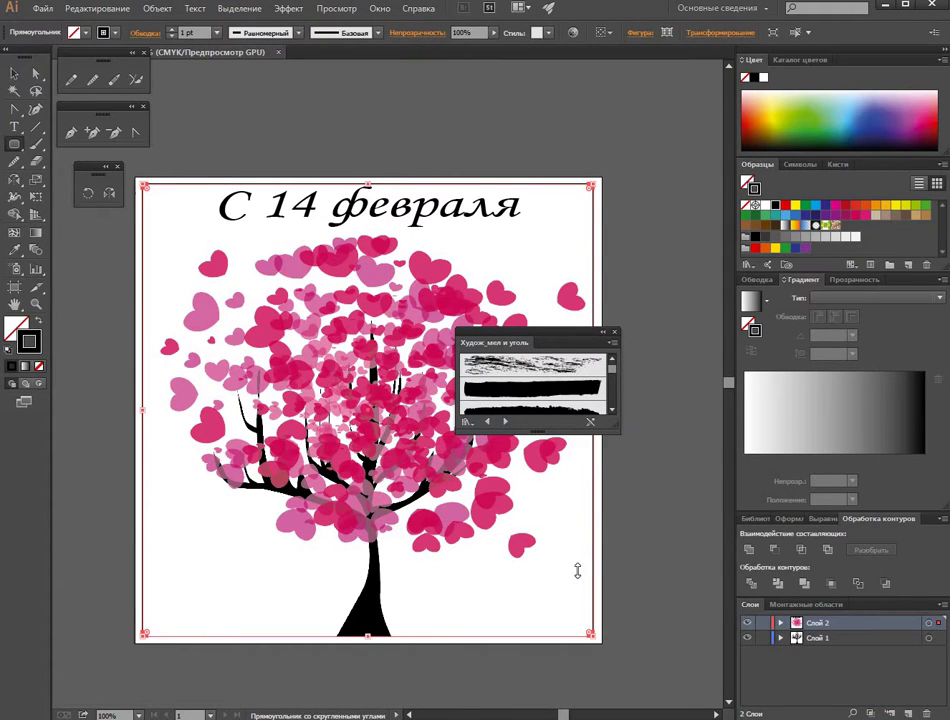
{"action": "left_click_drag", "start_coordinate": [577, 571], "coordinate": [577, 672]}
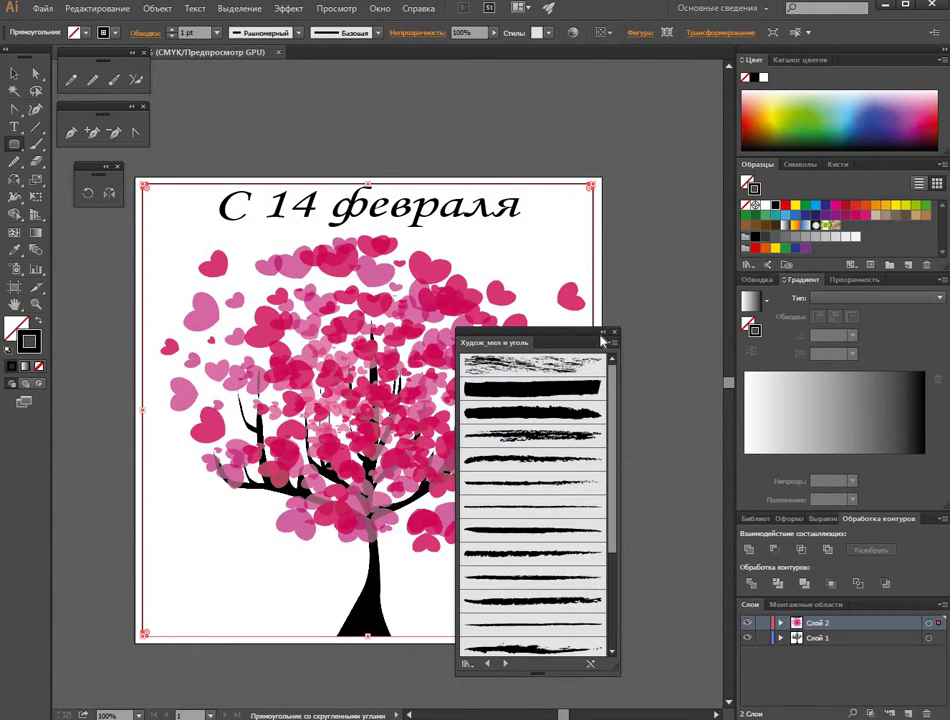
{"action": "left_click_drag", "start_coordinate": [601, 339], "coordinate": [743, 168]}
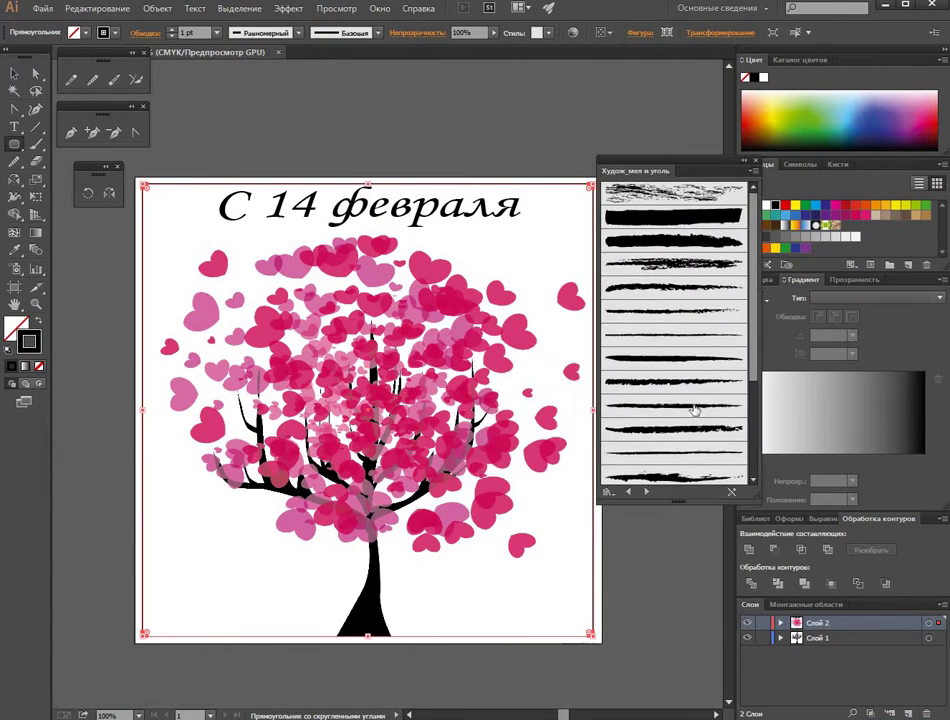
Try several charcoal and pencil brushes on the frame, keeping a thin charcoal brush
{"action": "left_click", "coordinate": [684, 337]}
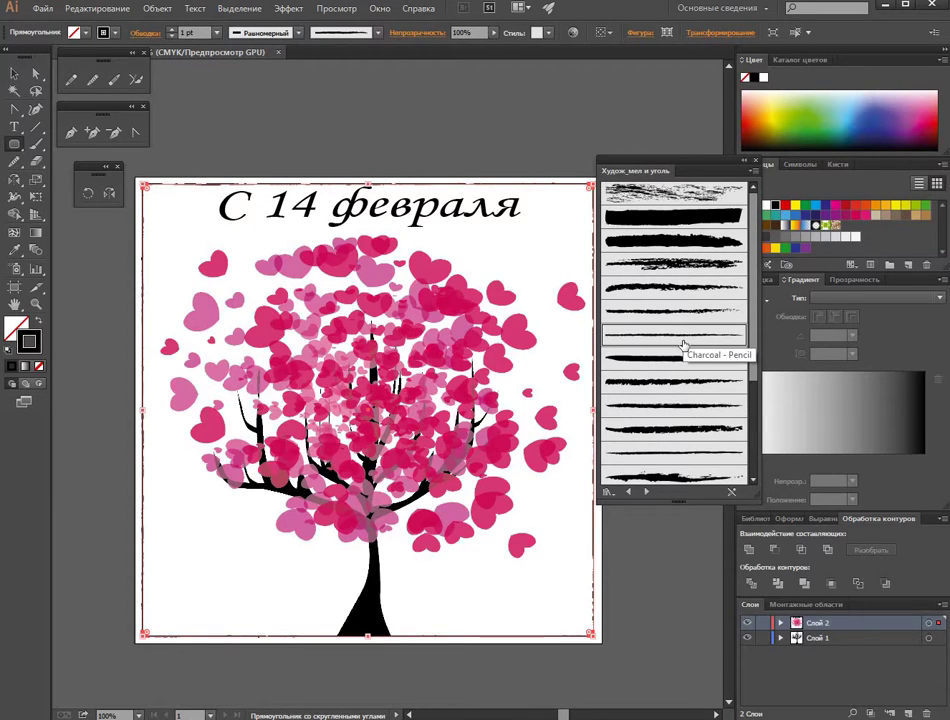
{"action": "left_click", "coordinate": [670, 265]}
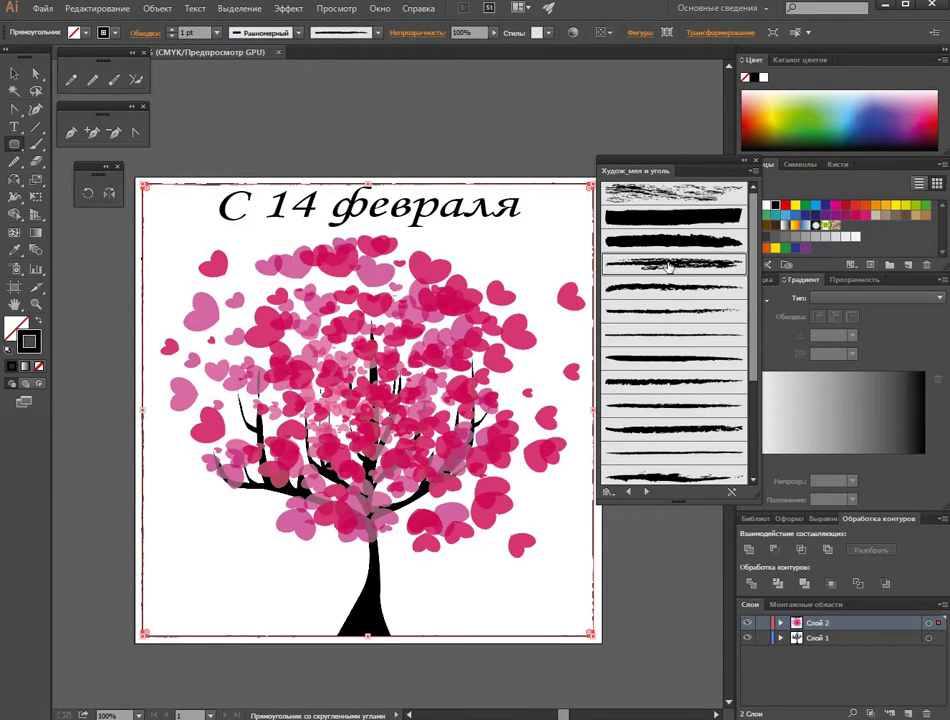
{"action": "scroll", "coordinate": [699, 420], "scroll_direction": "down", "scroll_amount": 5}
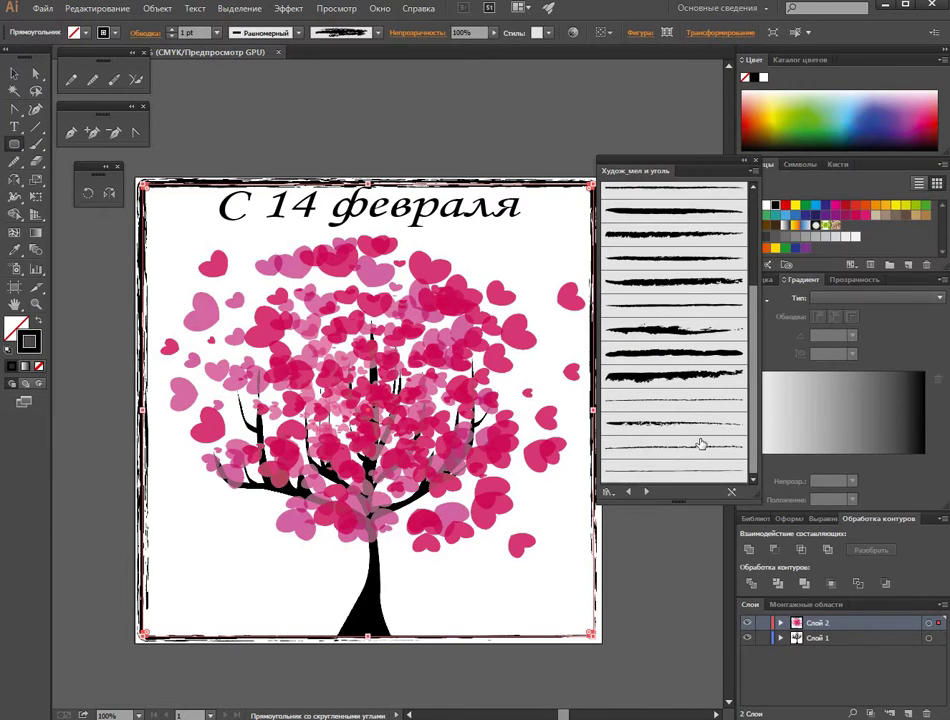
{"action": "left_click", "coordinate": [701, 444]}
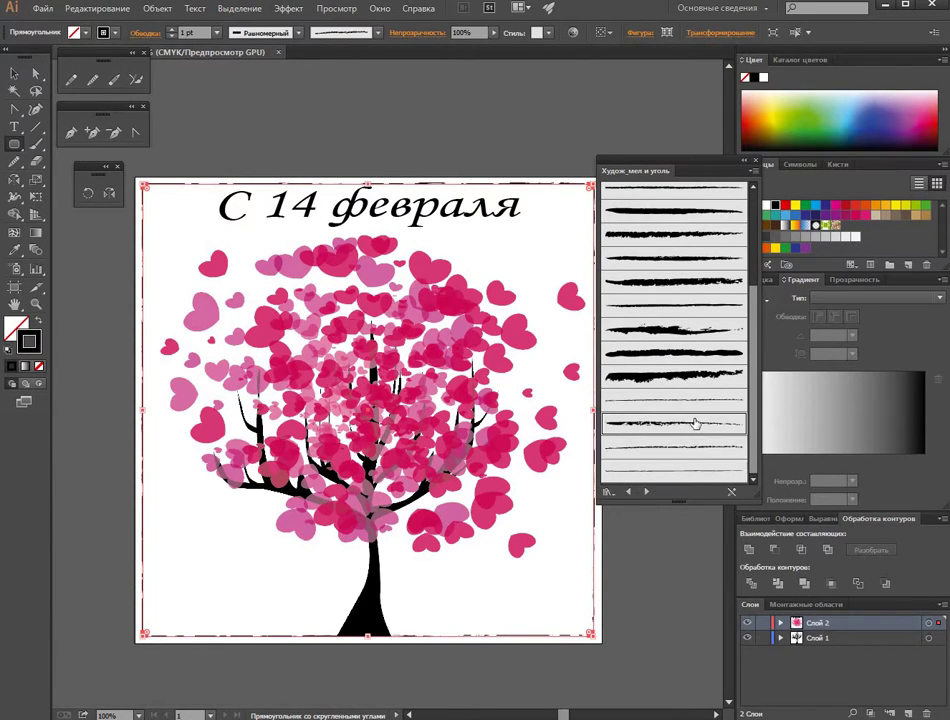
{"action": "left_click", "coordinate": [696, 424]}
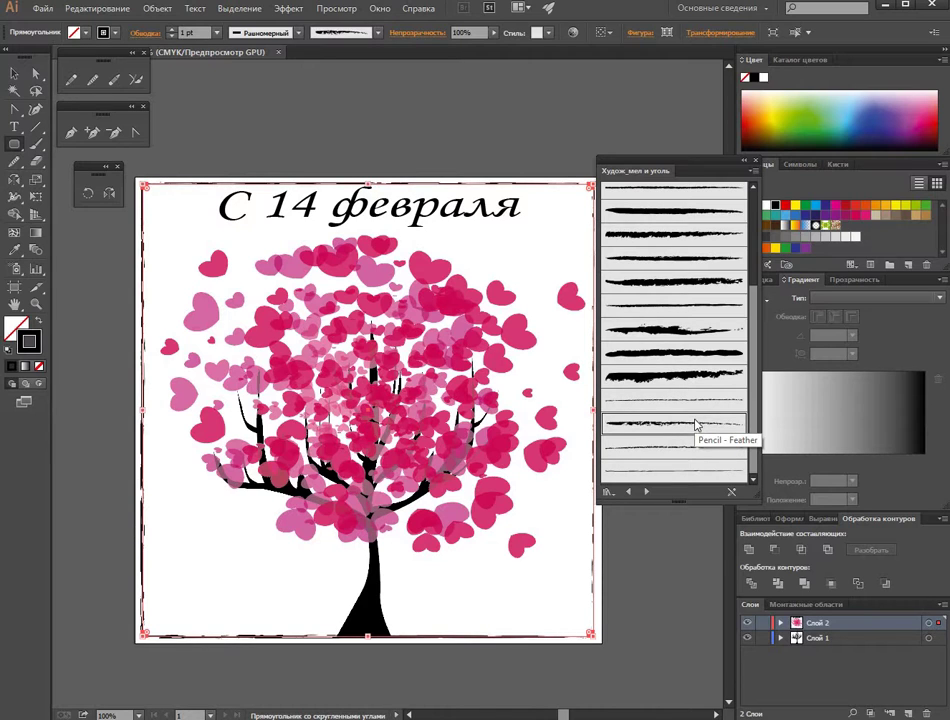
{"action": "scroll", "coordinate": [696, 424], "scroll_direction": "up", "scroll_amount": 3}
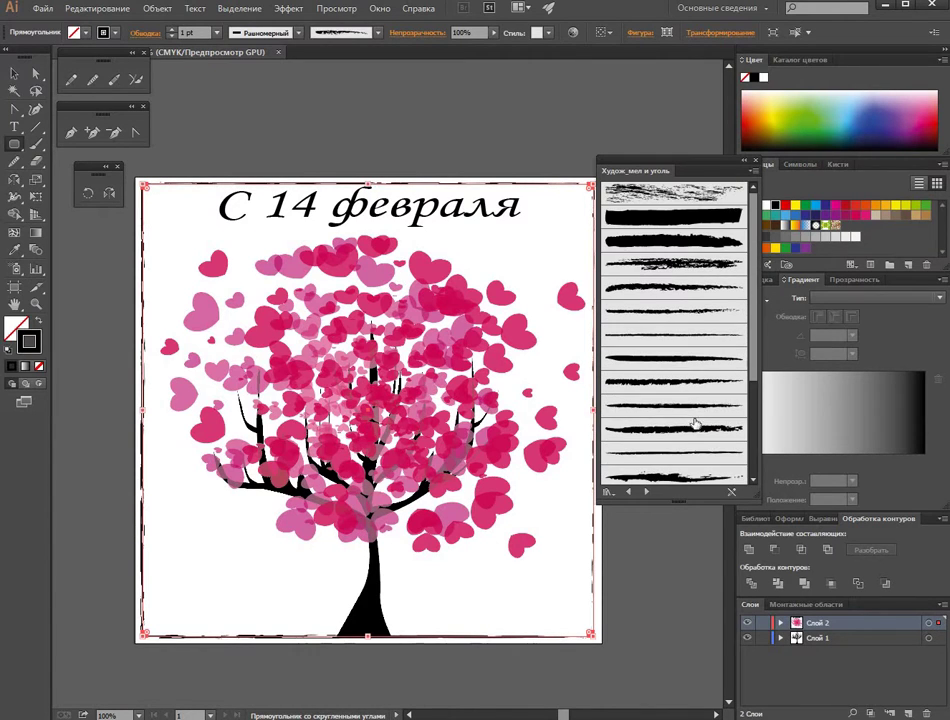
{"action": "left_click", "coordinate": [684, 334]}
Dismiss the stray rectangle dialog, deselect the frame and close the brush library
{"action": "left_click", "coordinate": [509, 131]}
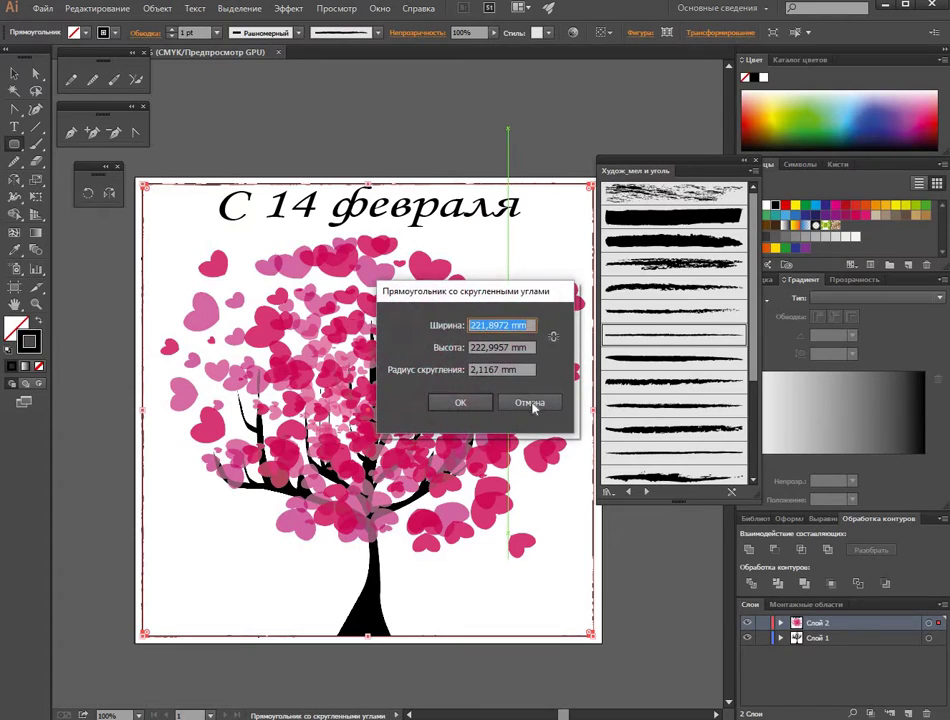
{"action": "key", "text": "Escape"}
{"action": "left_click", "coordinate": [12, 74]}
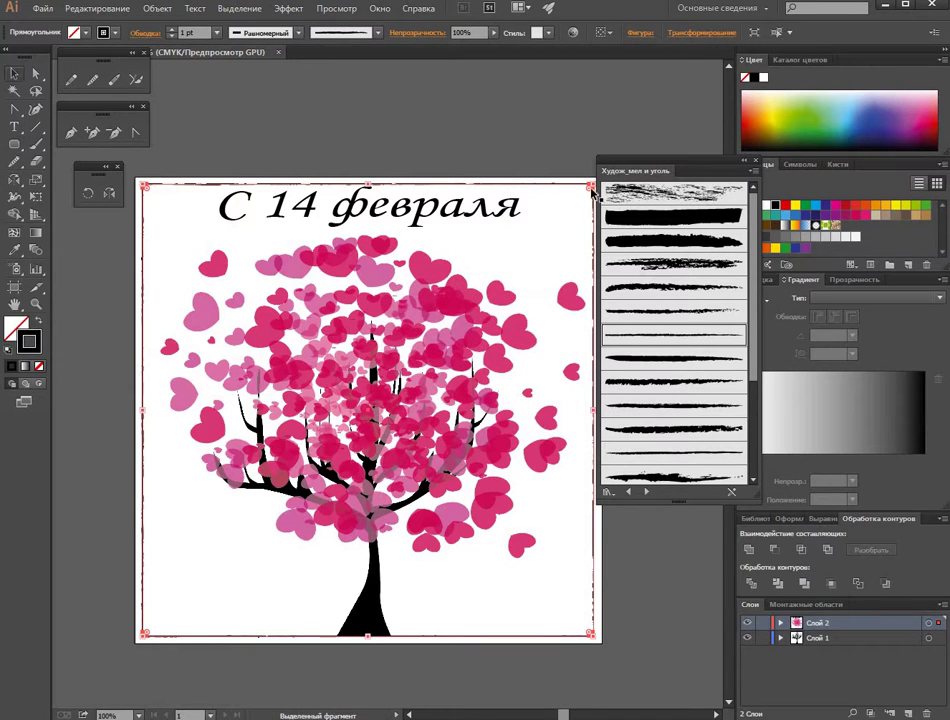
{"action": "left_click", "coordinate": [447, 146]}
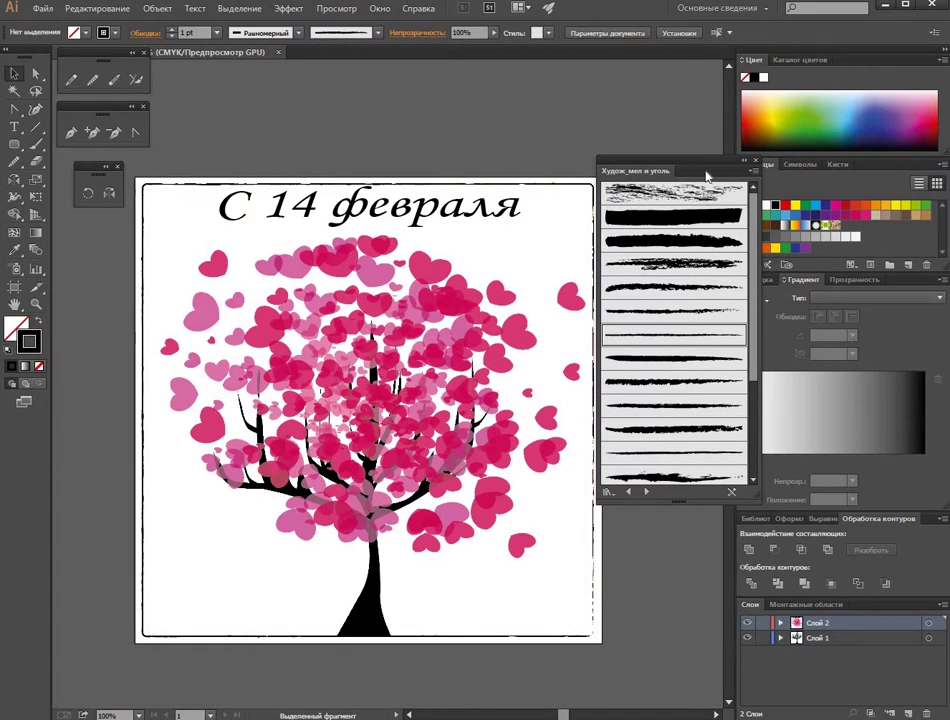
{"action": "left_click", "coordinate": [760, 157]}
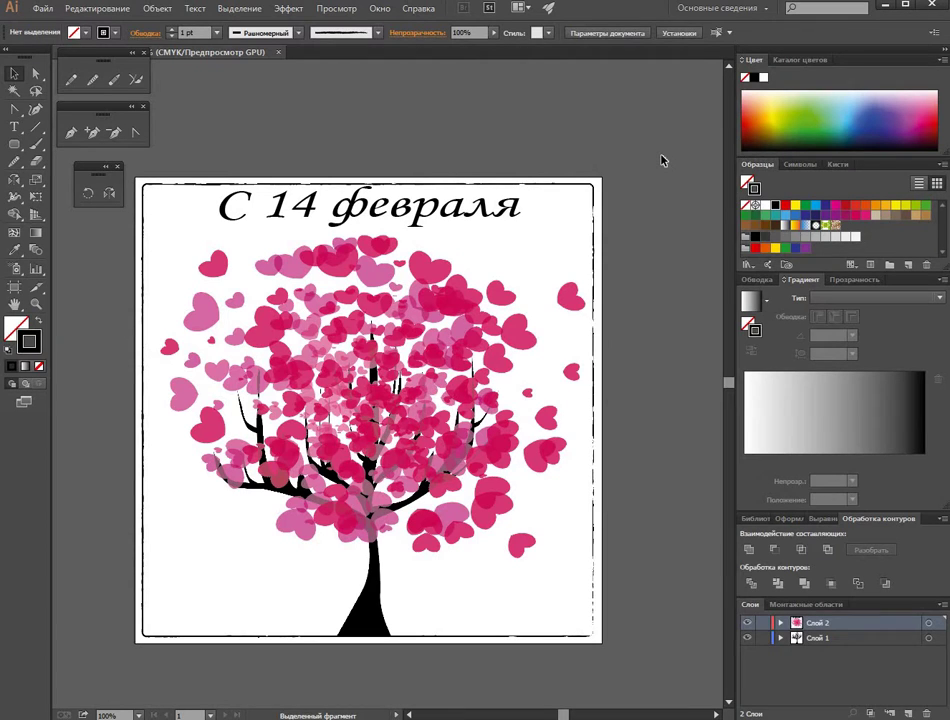
Move the 'С 14 февраля' title to the artboard's upper left
{"action": "left_click", "coordinate": [512, 210]}
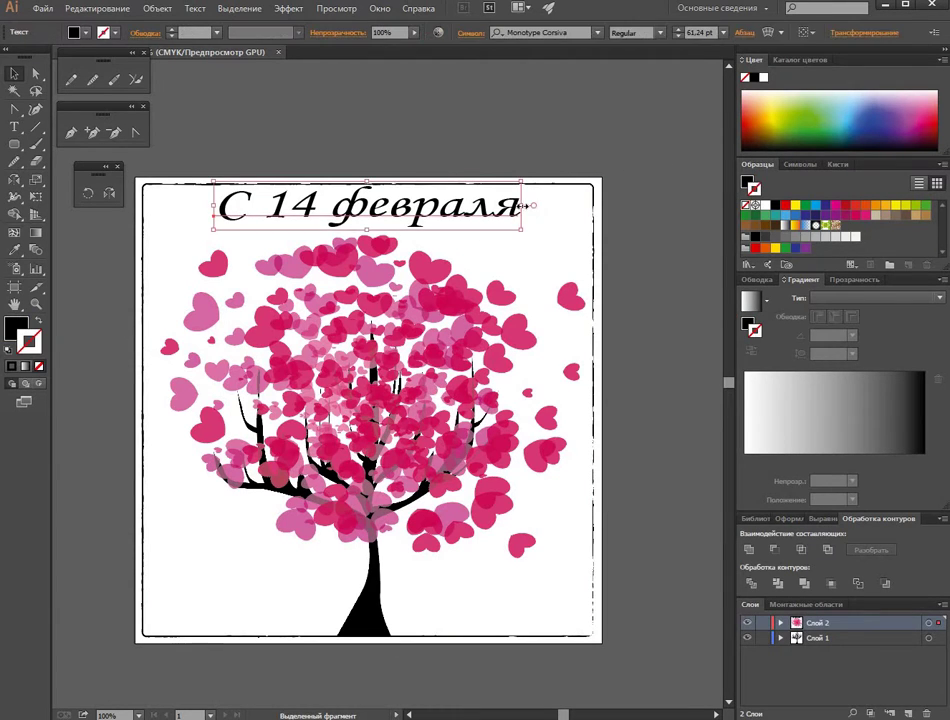
{"action": "left_click_drag", "start_coordinate": [512, 207], "coordinate": [448, 220]}
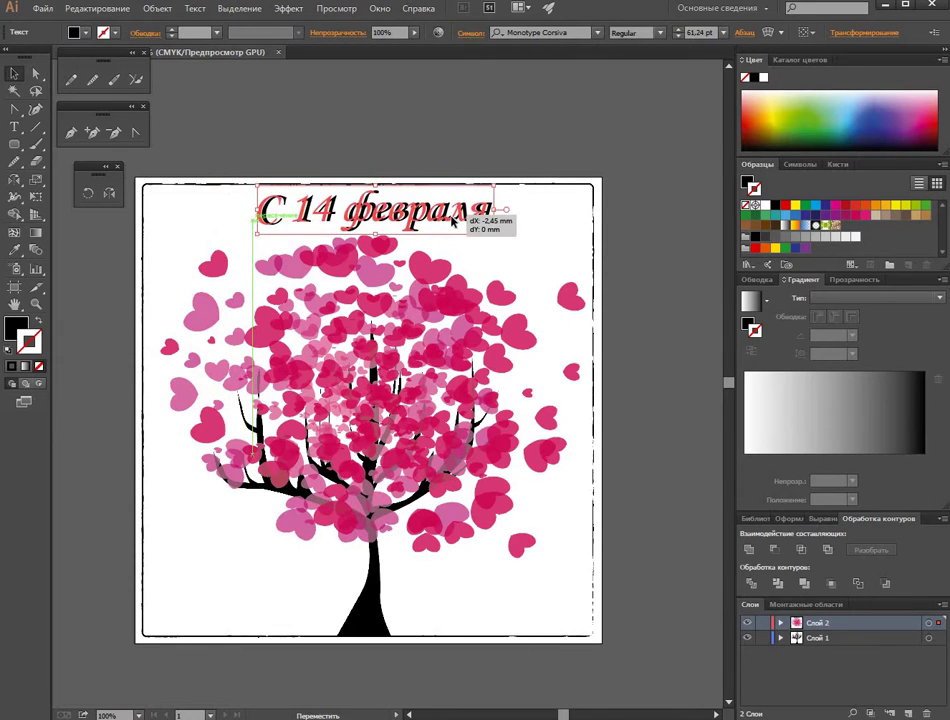
{"action": "mouse_move", "coordinate": [465, 159]}
{"action": "left_mouse_down"}
{"action": "mouse_move", "coordinate": [465, 151]}
{"action": "mouse_move", "coordinate": [402, 228]}
{"action": "left_mouse_up"}
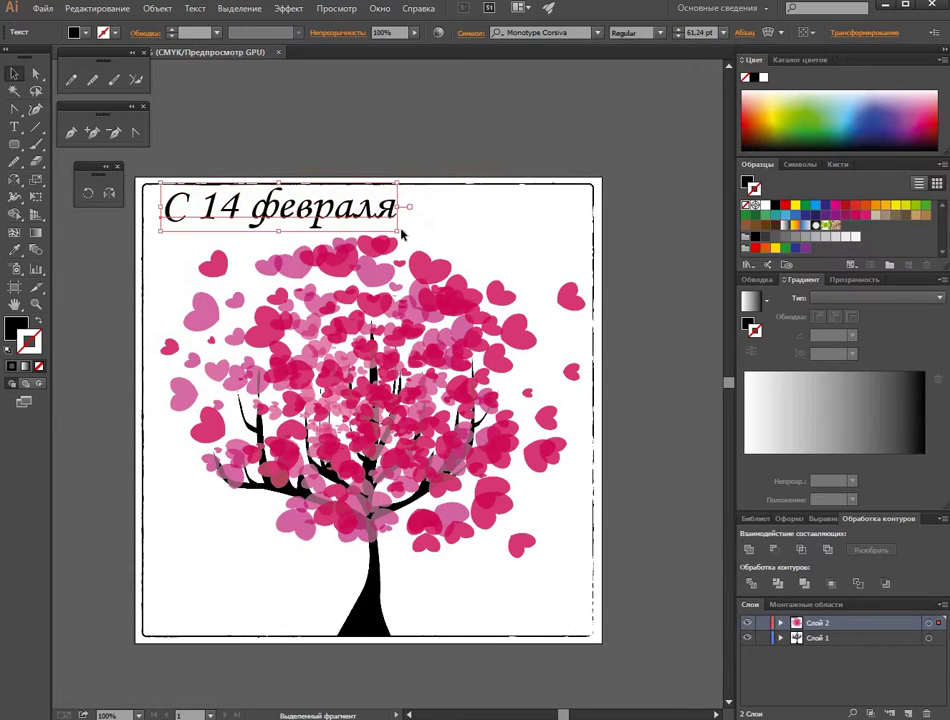
{"action": "mouse_move", "coordinate": [390, 220]}
{"action": "left_mouse_down"}
{"action": "mouse_move", "coordinate": [412, 265]}
{"action": "mouse_move", "coordinate": [456, 205]}
{"action": "mouse_move", "coordinate": [438, 255]}
{"action": "mouse_move", "coordinate": [426, 192]}
{"action": "mouse_move", "coordinate": [403, 231]}
{"action": "mouse_move", "coordinate": [362, 209]}
{"action": "left_mouse_up"}
Tilt the title diagonally and fine-tune its position over the upper-left corner
{"action": "left_click", "coordinate": [404, 234]}
{"action": "left_click", "coordinate": [418, 228]}
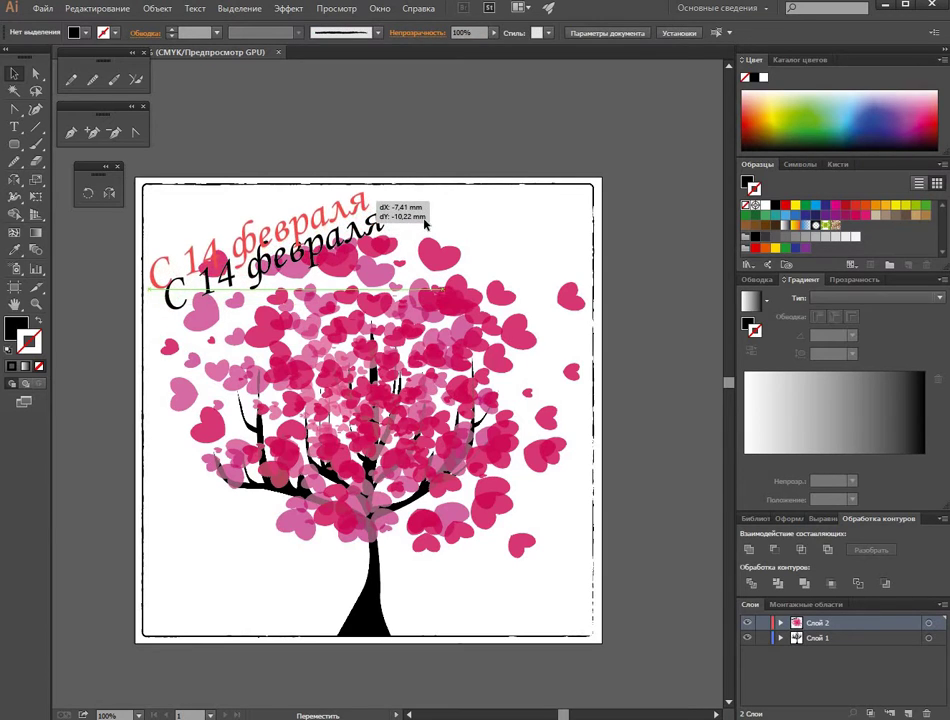
{"action": "left_click", "coordinate": [362, 209]}
{"action": "left_click", "coordinate": [363, 210]}
{"action": "left_click", "coordinate": [229, 270]}
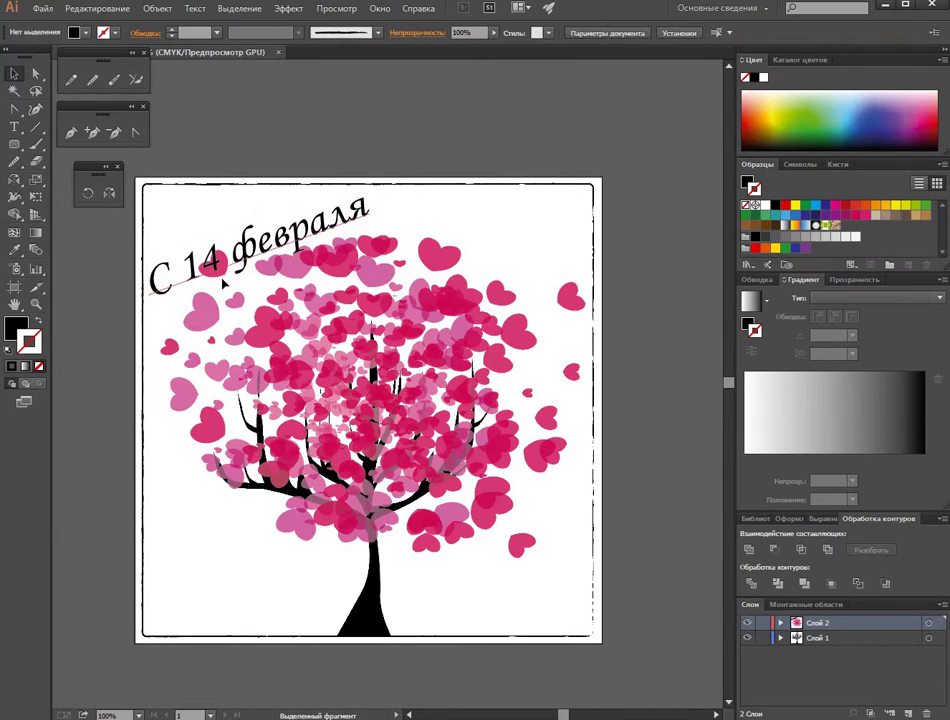
{"action": "left_click", "coordinate": [227, 260]}
{"action": "left_click", "coordinate": [225, 285]}
{"action": "left_click", "coordinate": [228, 243]}
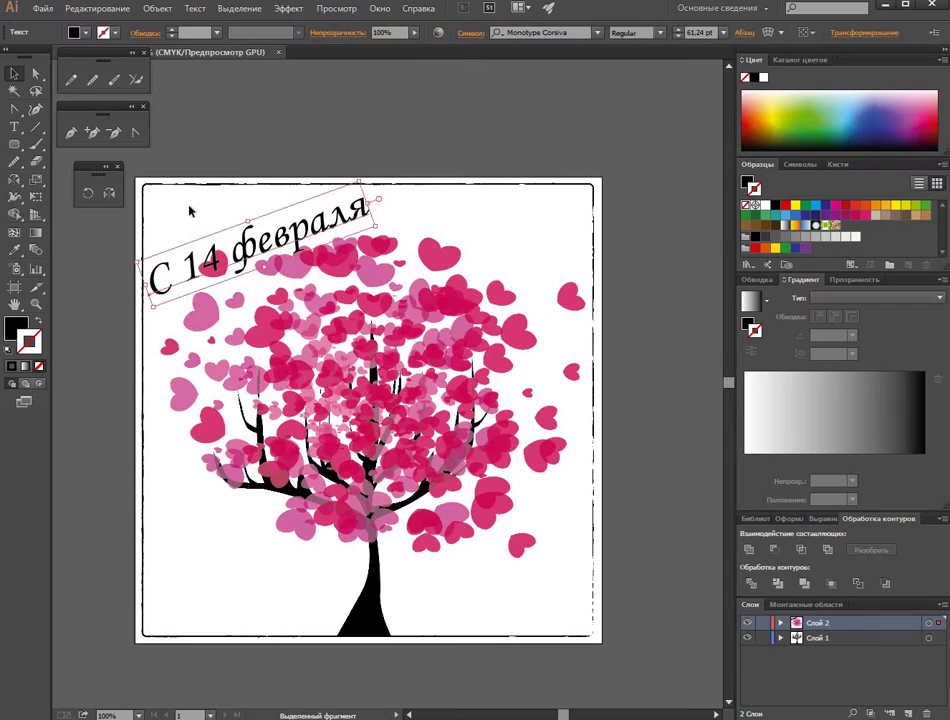
Move the pink heart behind the '14' in the title
{"action": "left_click", "coordinate": [190, 210]}
{"action": "left_click_drag", "start_coordinate": [222, 283], "coordinate": [225, 285]}
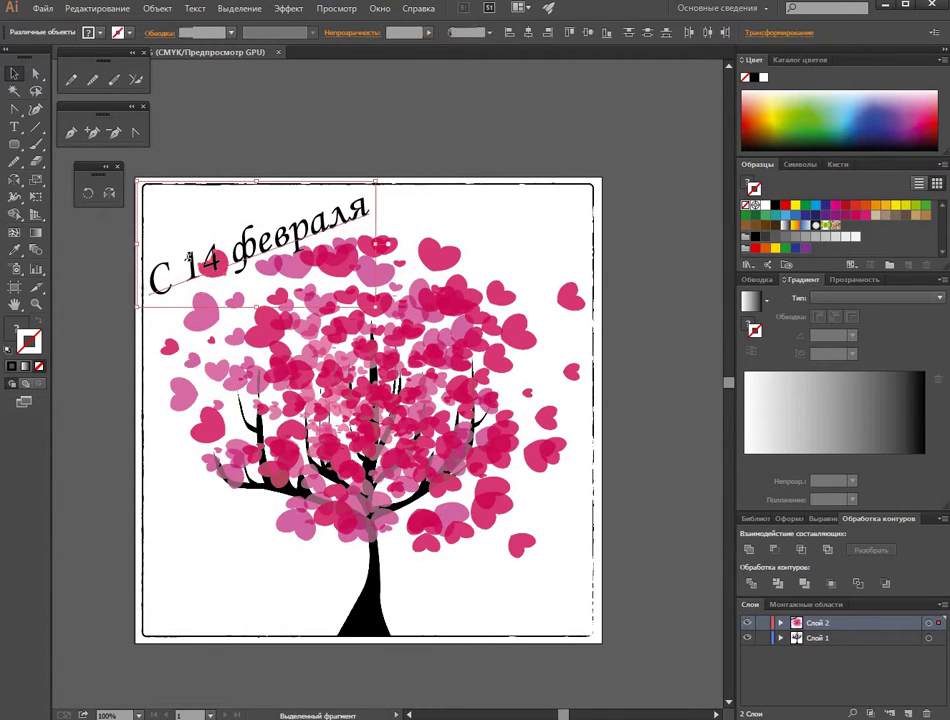
{"action": "left_click", "coordinate": [205, 260]}
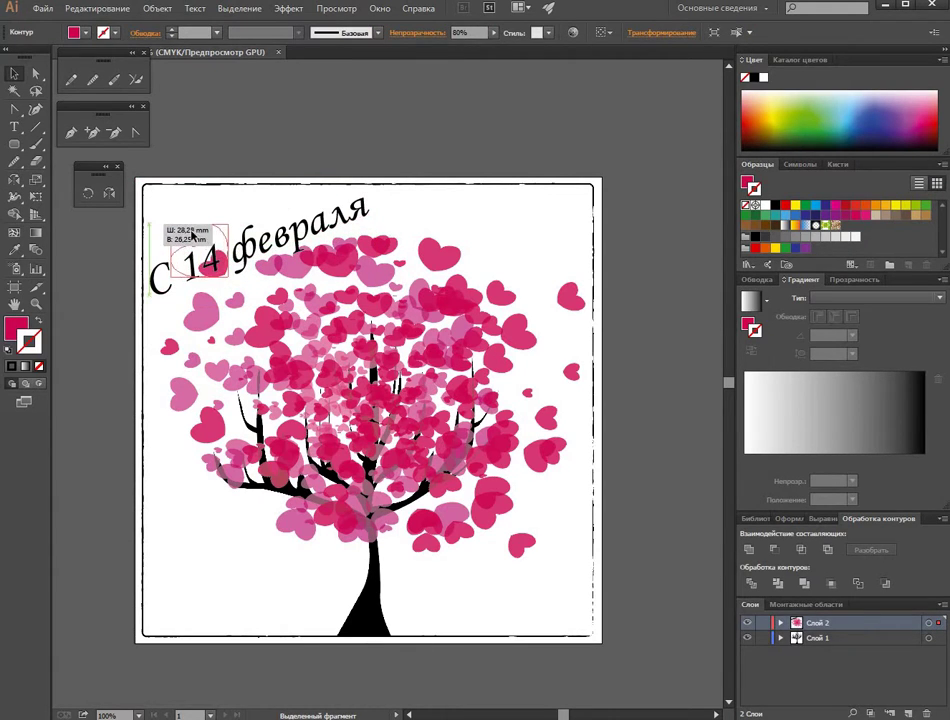
{"action": "mouse_move", "coordinate": [220, 250]}
{"action": "left_mouse_down"}
{"action": "mouse_move", "coordinate": [224, 238]}
{"action": "mouse_move", "coordinate": [230, 257]}
{"action": "mouse_move", "coordinate": [238, 225]}
{"action": "left_mouse_up"}
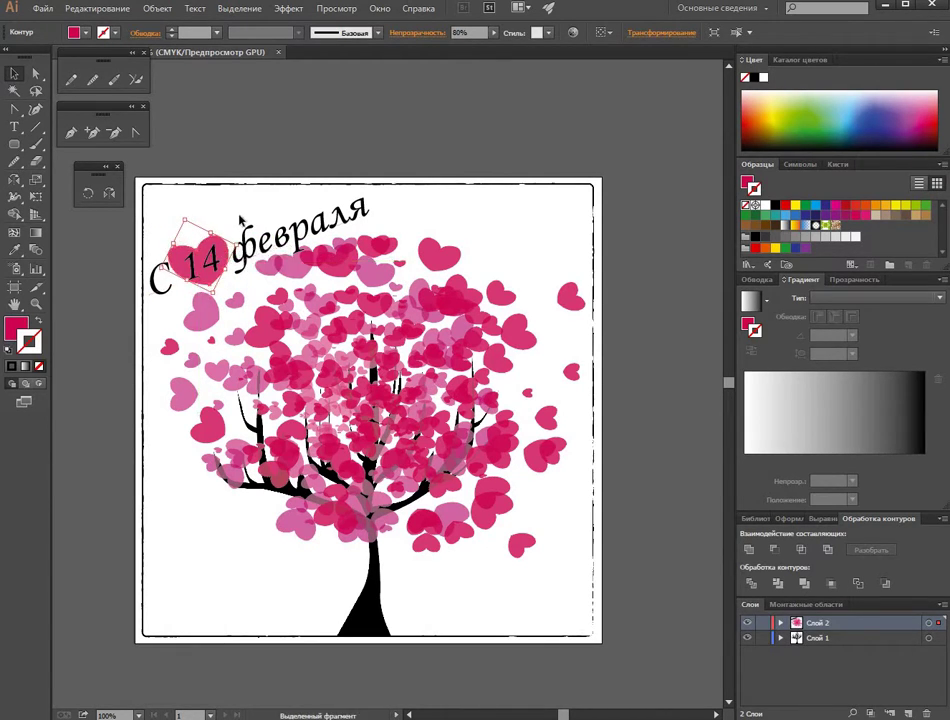
{"action": "left_click", "coordinate": [240, 219]}
Make the heart behind the '14' paler at 44% opacity
{"action": "left_click", "coordinate": [192, 258]}
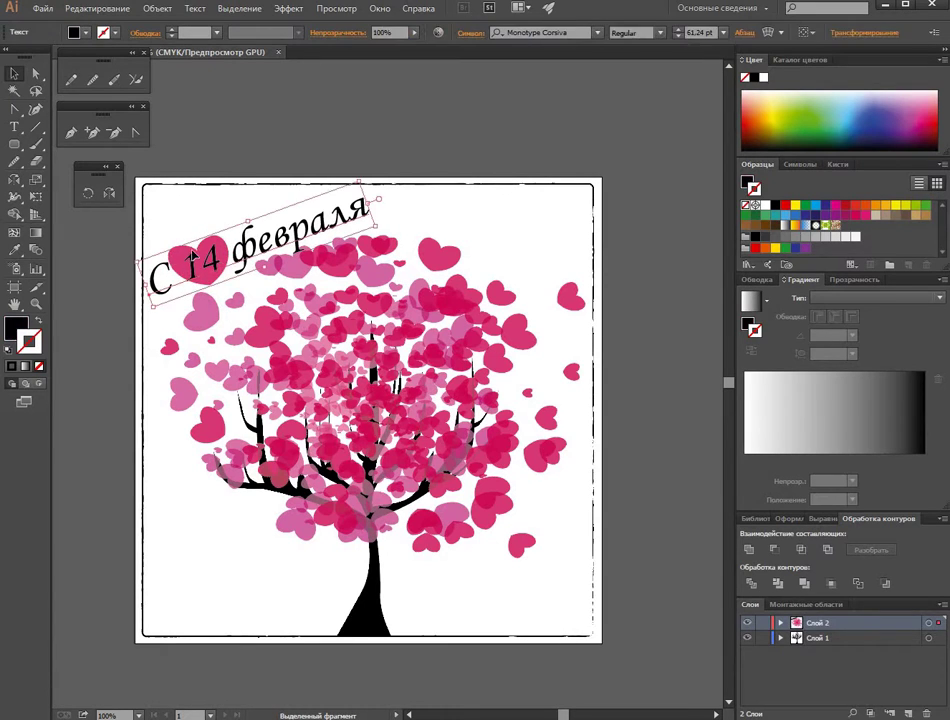
{"action": "left_click", "coordinate": [213, 228]}
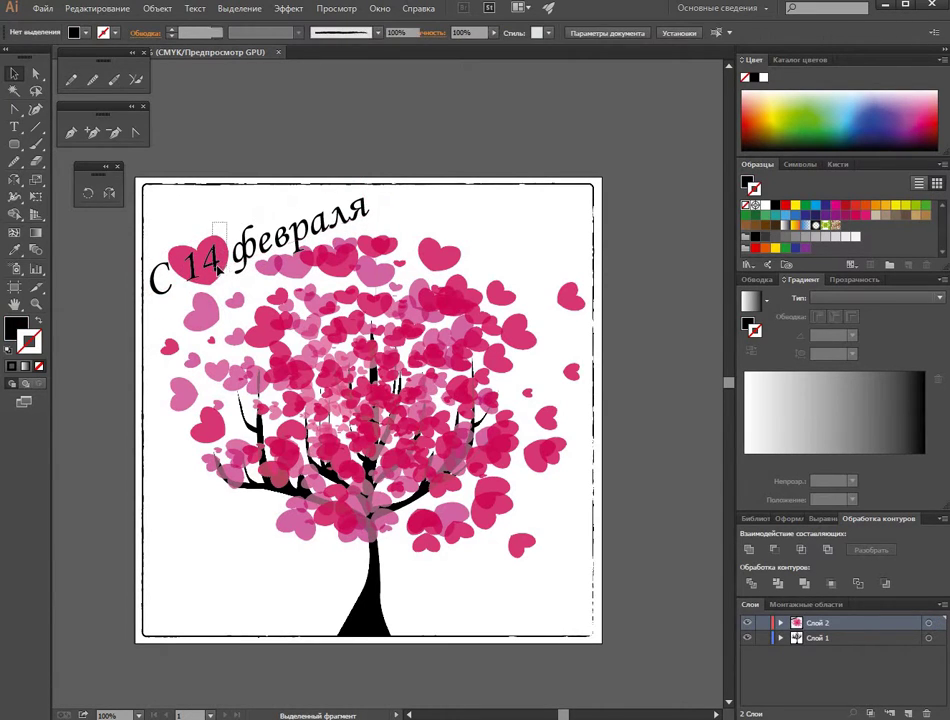
{"action": "left_click_drag", "start_coordinate": [218, 268], "coordinate": [281, 104]}
{"action": "left_click", "coordinate": [481, 31]}
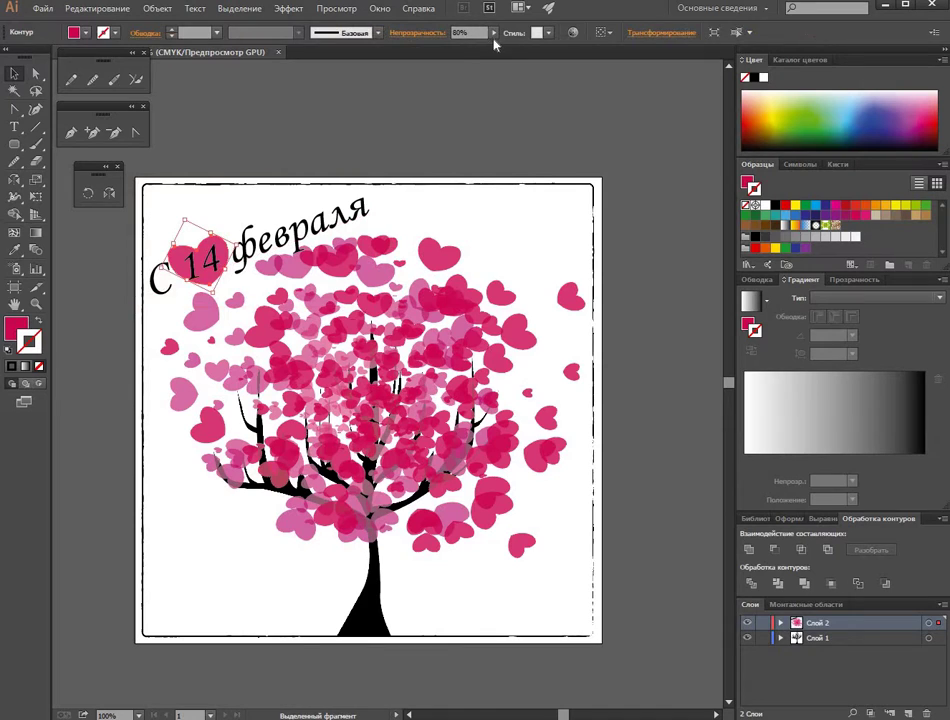
{"action": "left_click_drag", "start_coordinate": [494, 42], "coordinate": [462, 47]}
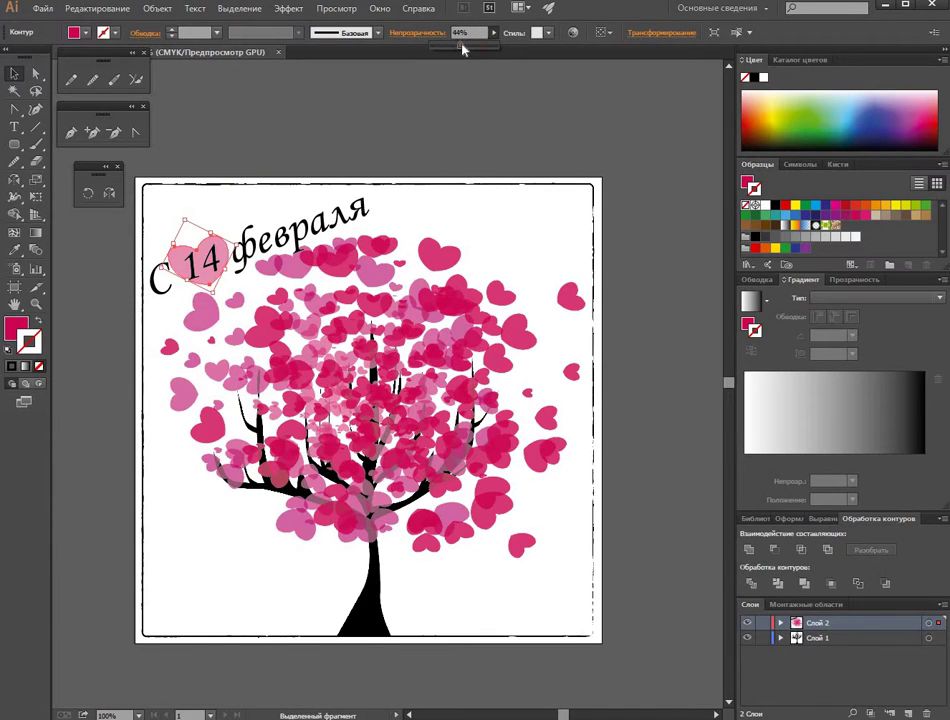
Rotate the pale heart to match the title's tilt, sitting behind the '14'
{"action": "left_click", "coordinate": [479, 232]}
{"action": "left_click", "coordinate": [214, 230]}
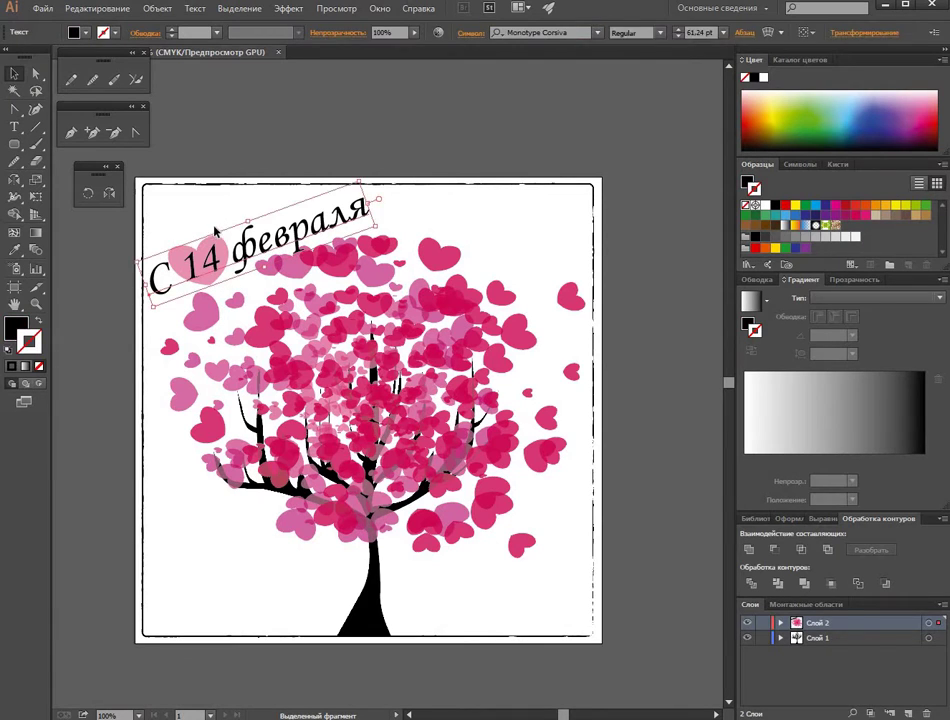
{"action": "key", "text": "ctrl+shift+a"}
{"action": "left_click", "coordinate": [195, 262]}
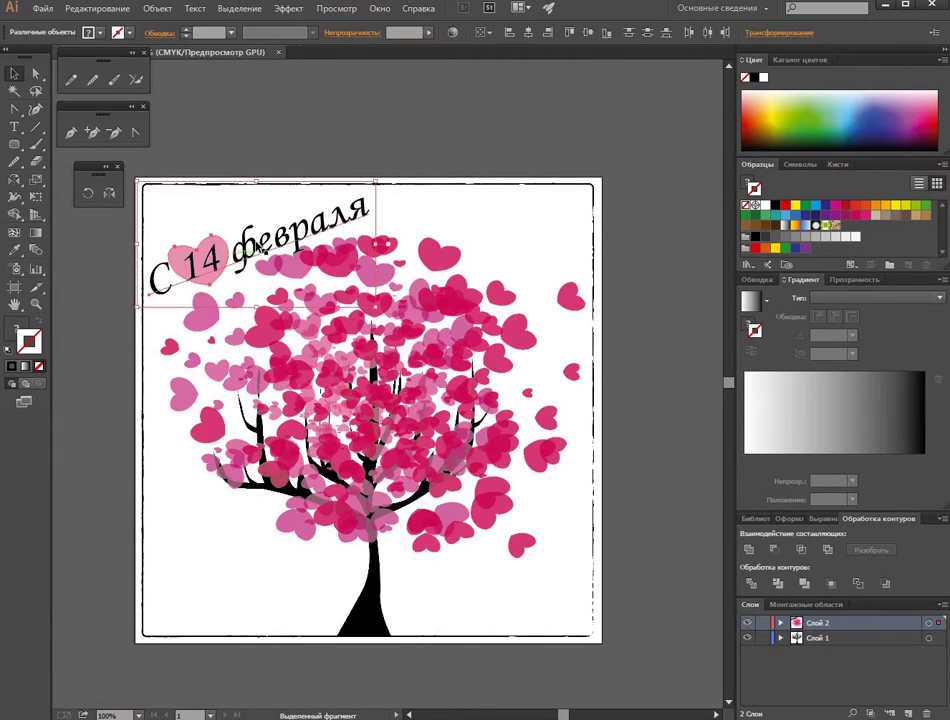
{"action": "left_click_drag", "start_coordinate": [186, 283], "coordinate": [228, 238]}
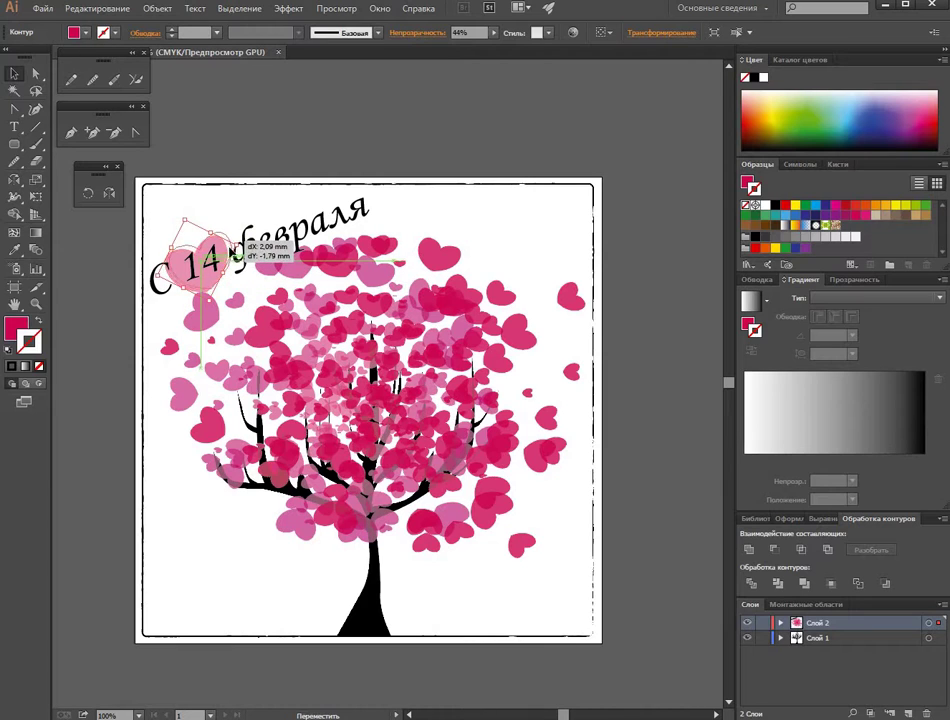
{"action": "left_click_drag", "start_coordinate": [228, 240], "coordinate": [222, 250]}
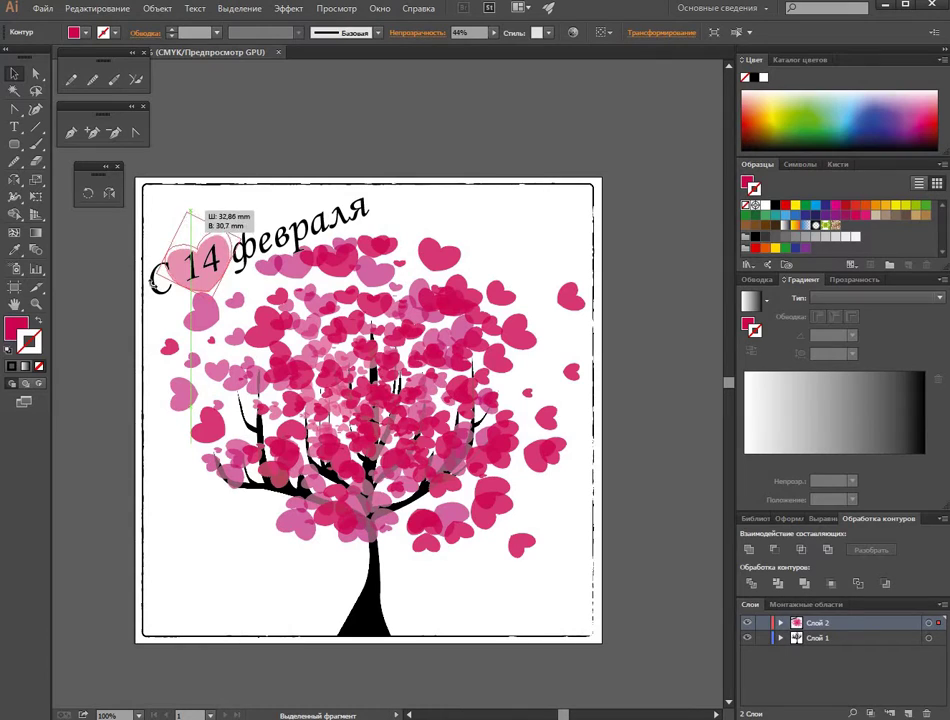
Resize and reposition the heart to fit behind the '14'
{"action": "left_click_drag", "start_coordinate": [189, 213], "coordinate": [188, 214]}
{"action": "left_click_drag", "start_coordinate": [158, 272], "coordinate": [194, 281]}
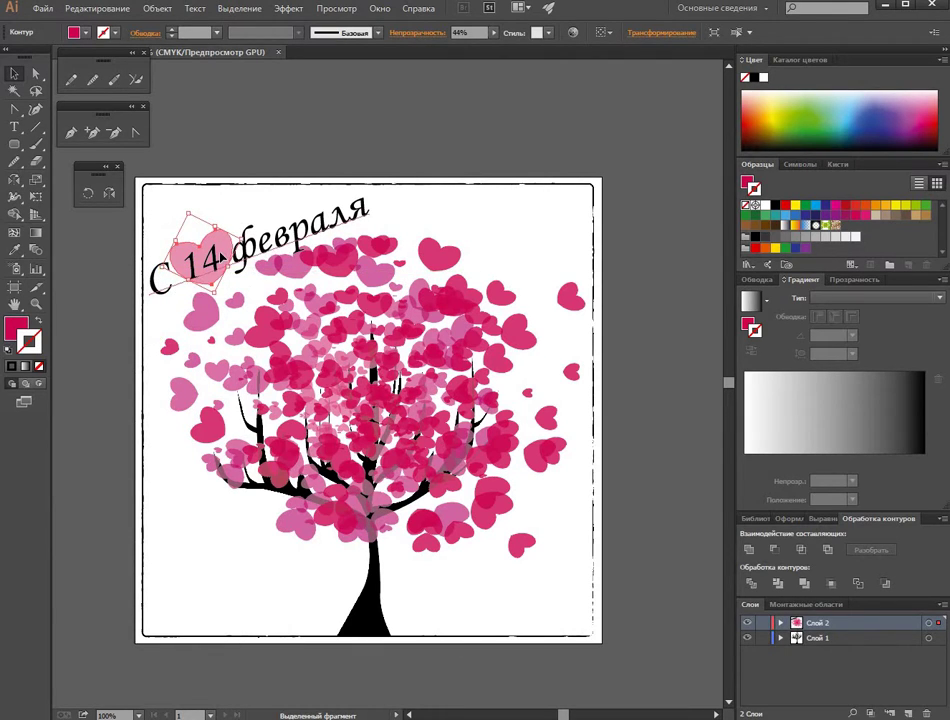
{"action": "left_click_drag", "start_coordinate": [228, 234], "coordinate": [222, 241]}
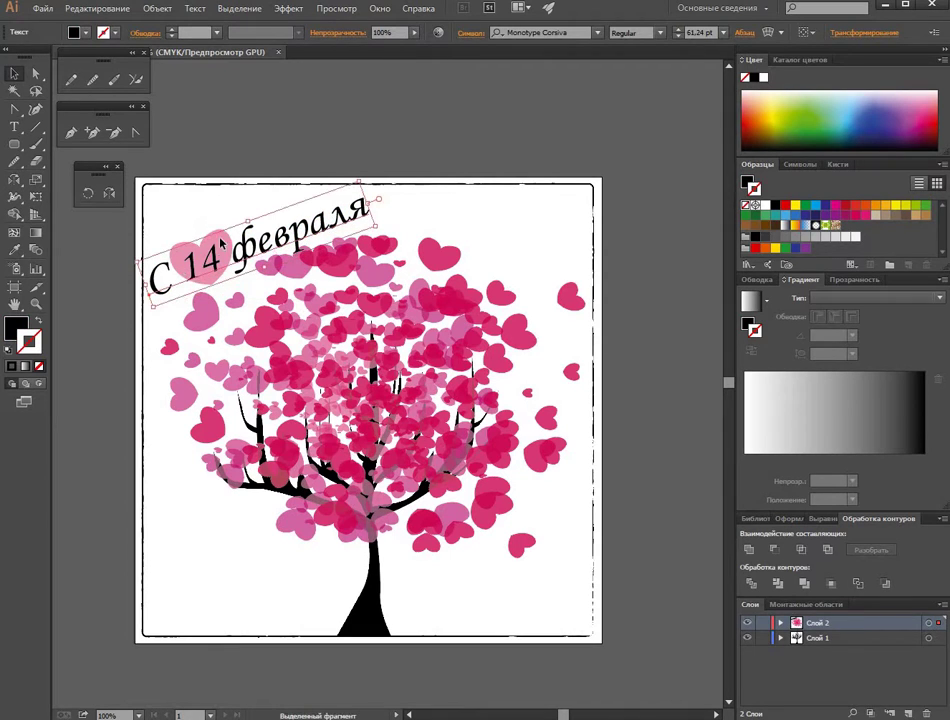
{"action": "left_click", "coordinate": [214, 247], "text": "shift"}
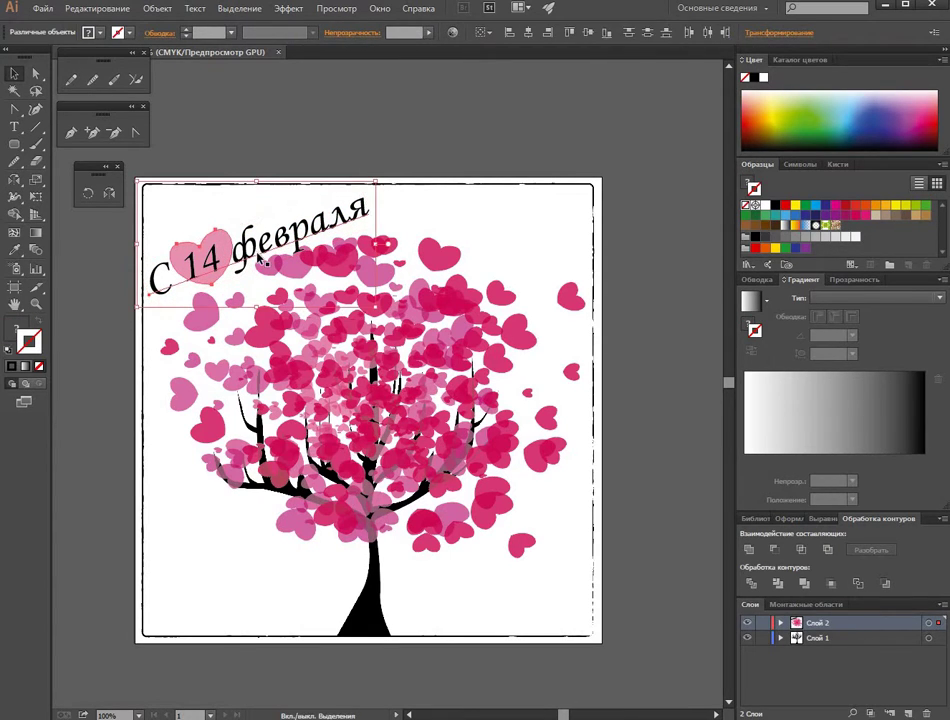
Drag a small heart off the tree to the card's top-left corner
{"action": "left_click", "coordinate": [259, 258], "text": "shift"}
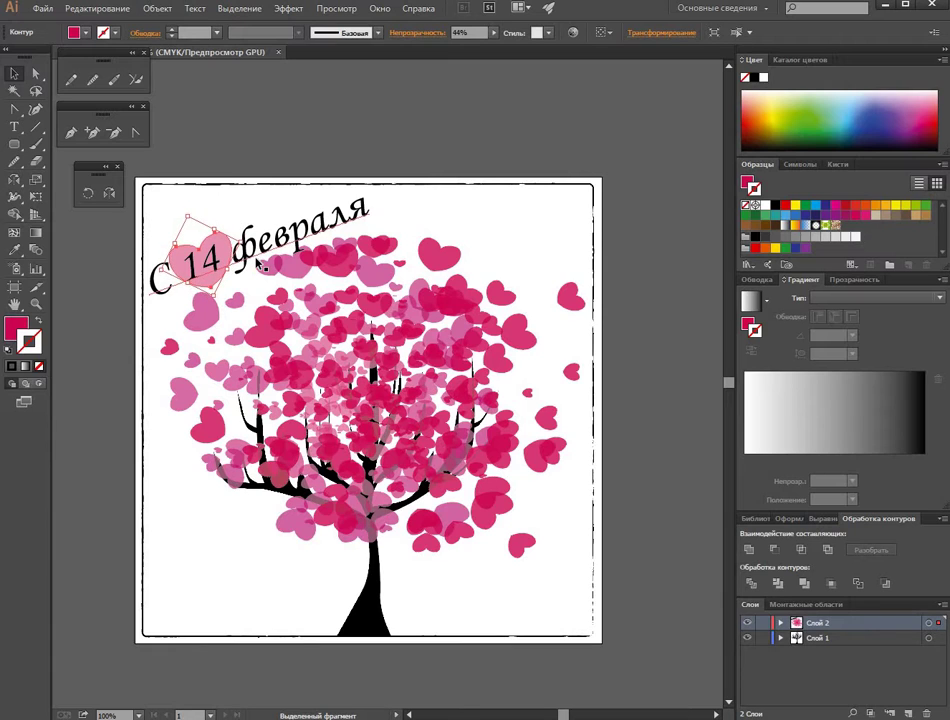
{"action": "left_click", "coordinate": [258, 288]}
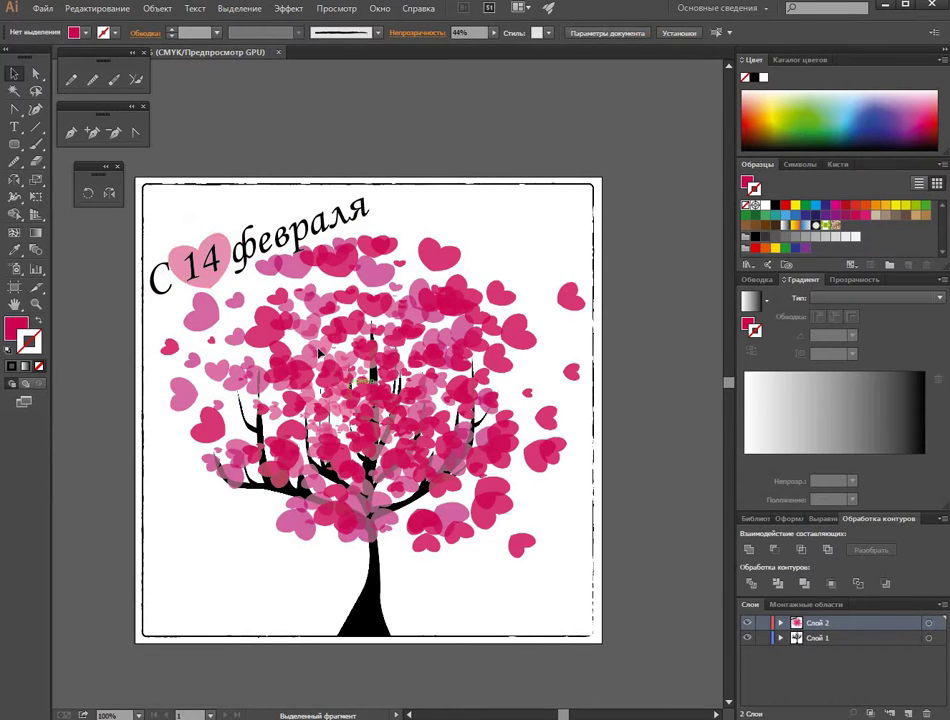
{"action": "left_click_drag", "start_coordinate": [320, 352], "coordinate": [172, 224]}
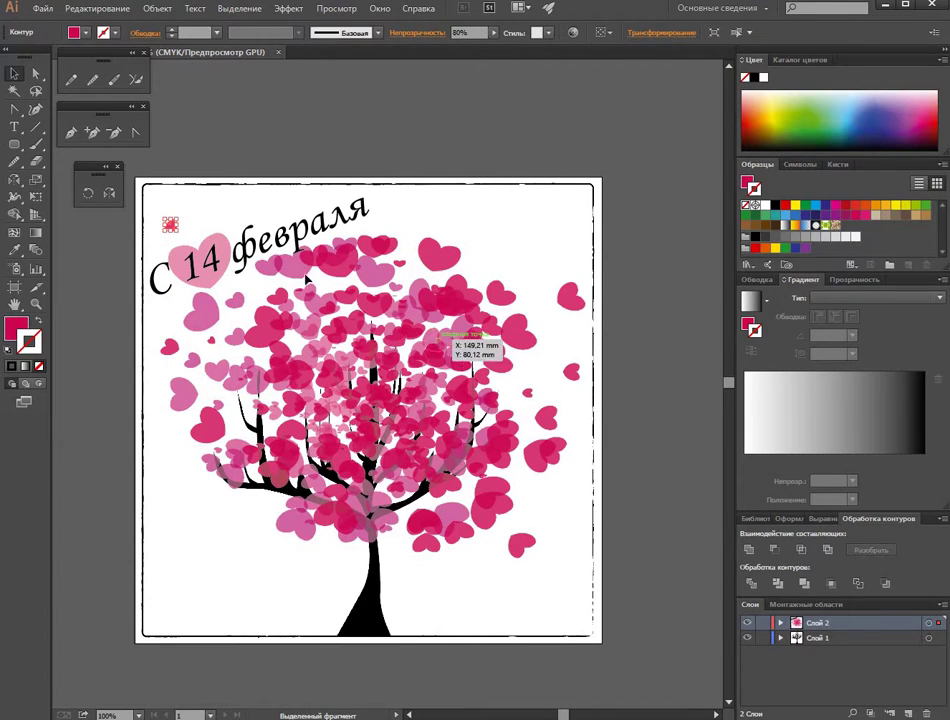
{"action": "left_click_drag", "start_coordinate": [172, 224], "coordinate": [183, 201]}
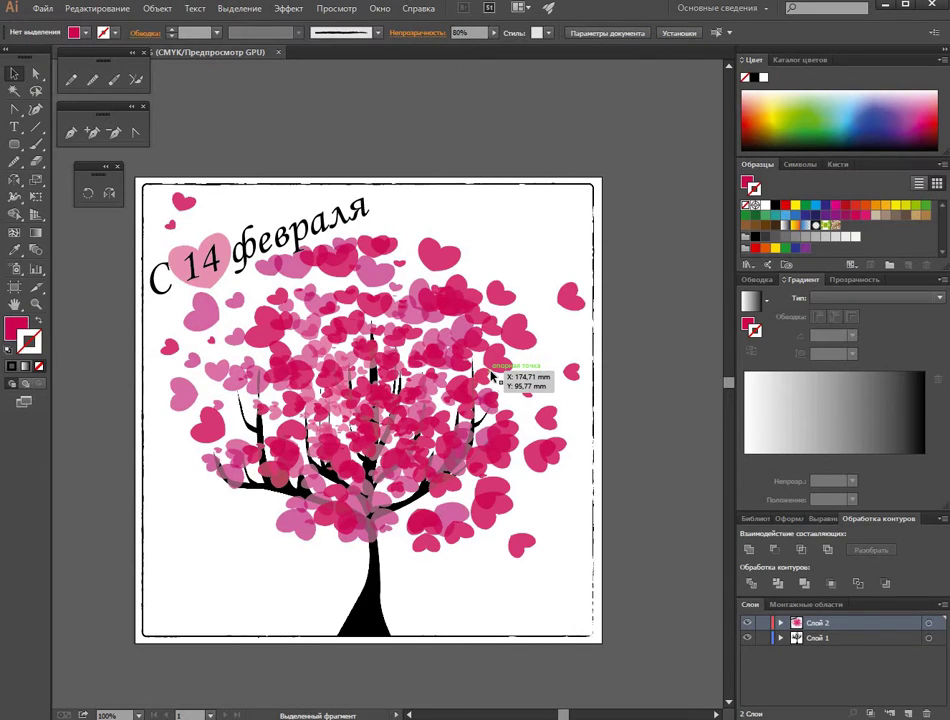
Type an 'FVD' signature at the card's bottom-right and enlarge it to about 60 pt
{"action": "left_click", "coordinate": [14, 127]}
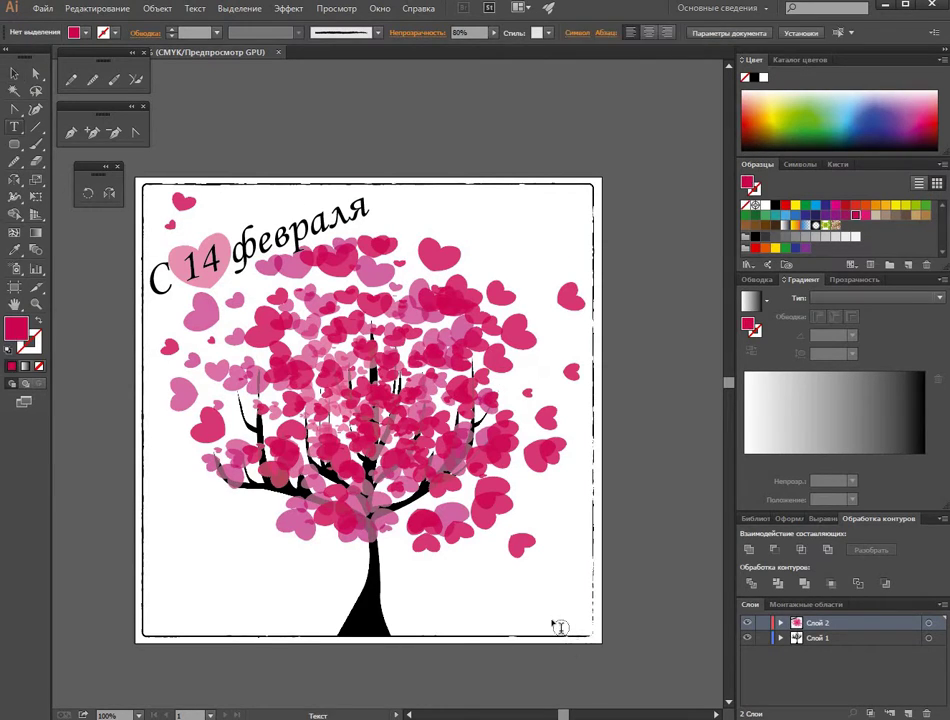
{"action": "left_click", "coordinate": [524, 608]}
{"action": "type", "text": "АМБ"}
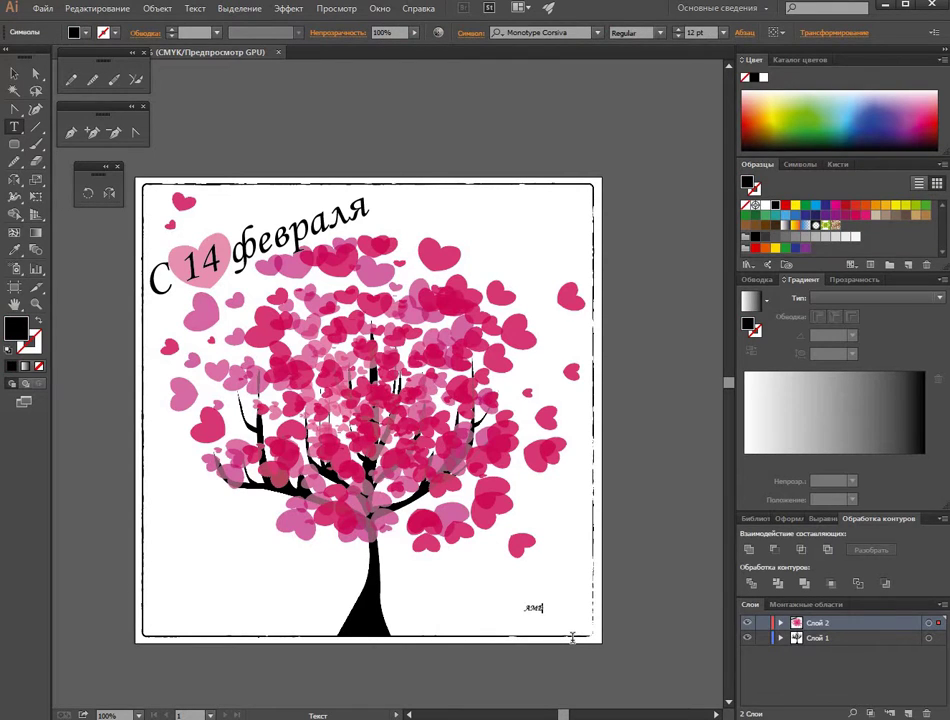
{"action": "key", "text": "ctrl+a"}
{"action": "key", "text": "BackSpace"}
{"action": "left_click", "coordinate": [13, 74]}
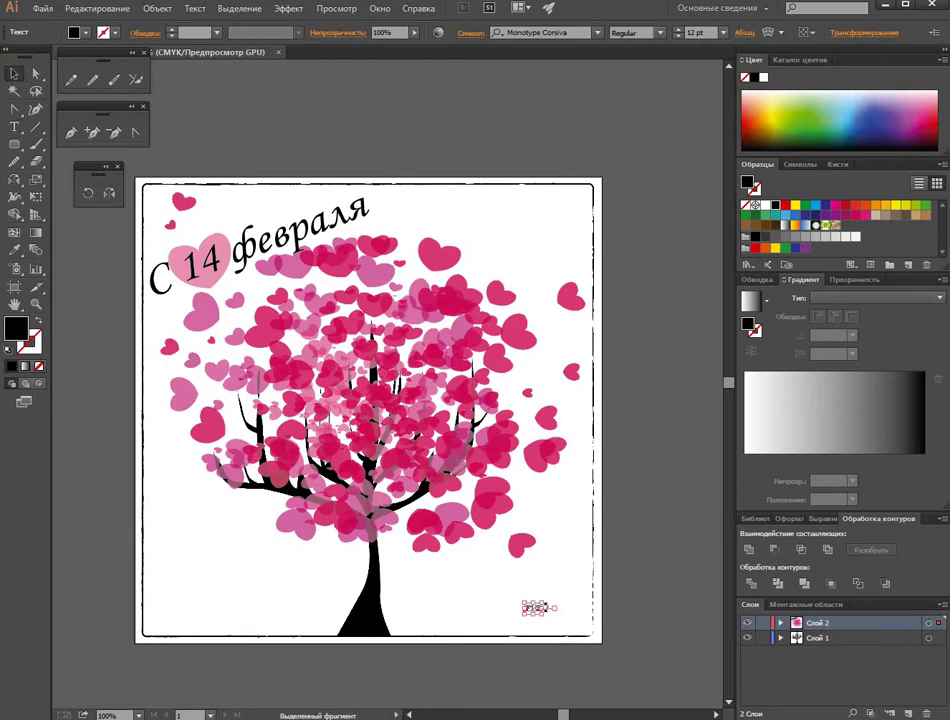
{"action": "mouse_move", "coordinate": [538, 612]}
{"action": "left_mouse_down"}
{"action": "mouse_move", "coordinate": [605, 655]}
{"action": "mouse_move", "coordinate": [543, 613]}
{"action": "left_mouse_up"}
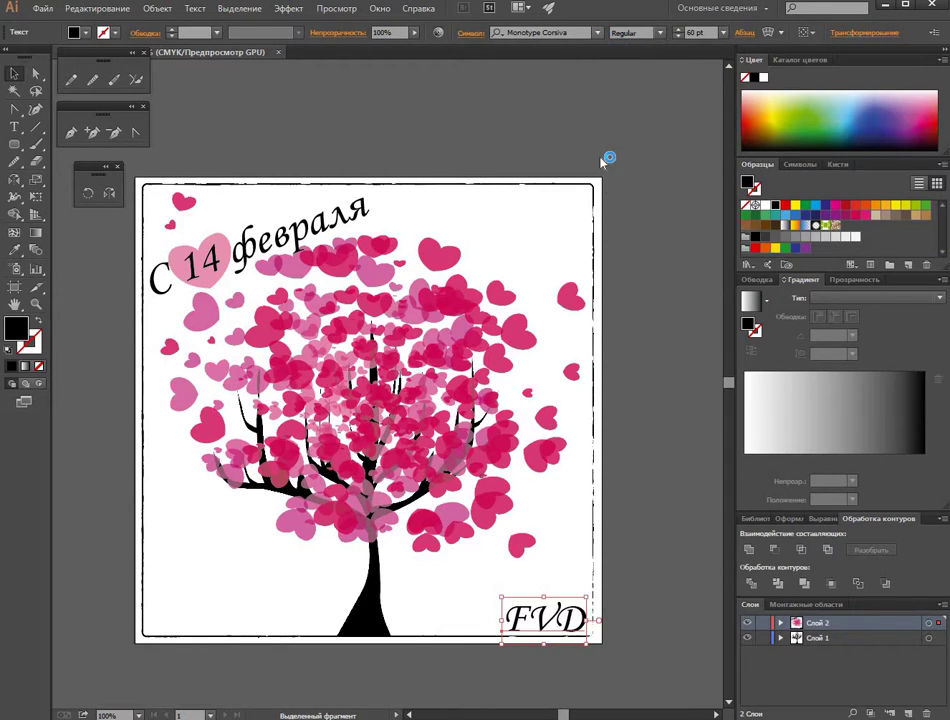
Set the FVD signature's font to Arial with the Black style
{"action": "scroll", "coordinate": [575, 150], "scroll_direction": "up", "scroll_amount": 8}
{"action": "scroll", "coordinate": [576, 152], "scroll_direction": "up", "scroll_amount": 5}
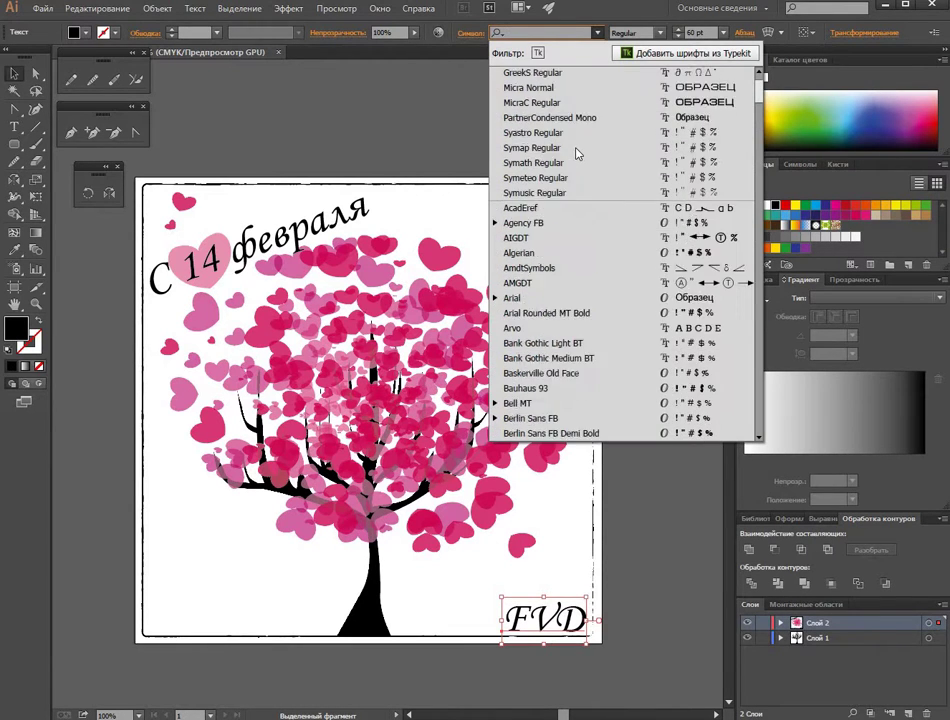
{"action": "scroll", "coordinate": [577, 158], "scroll_direction": "up", "scroll_amount": 1}
{"action": "left_click", "coordinate": [560, 330]}
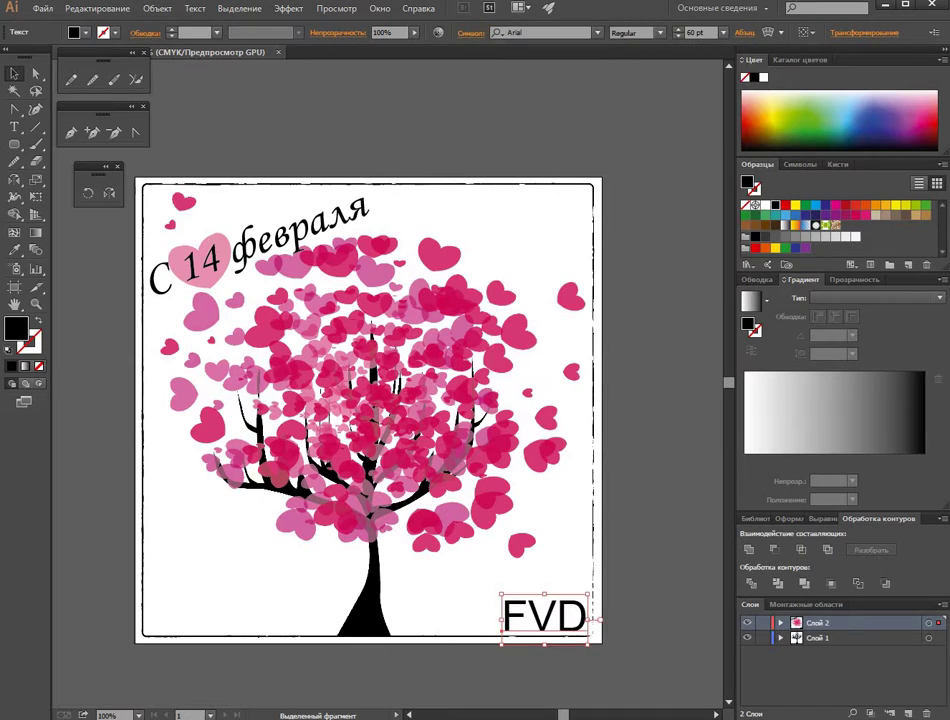
{"action": "left_click", "coordinate": [660, 33]}
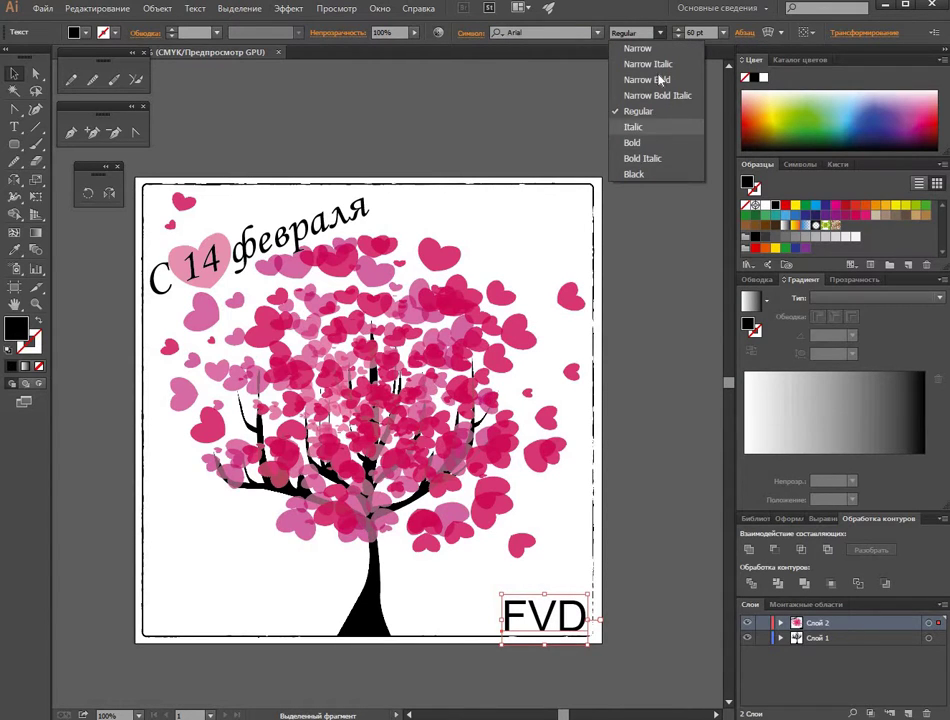
{"action": "left_click", "coordinate": [634, 174]}
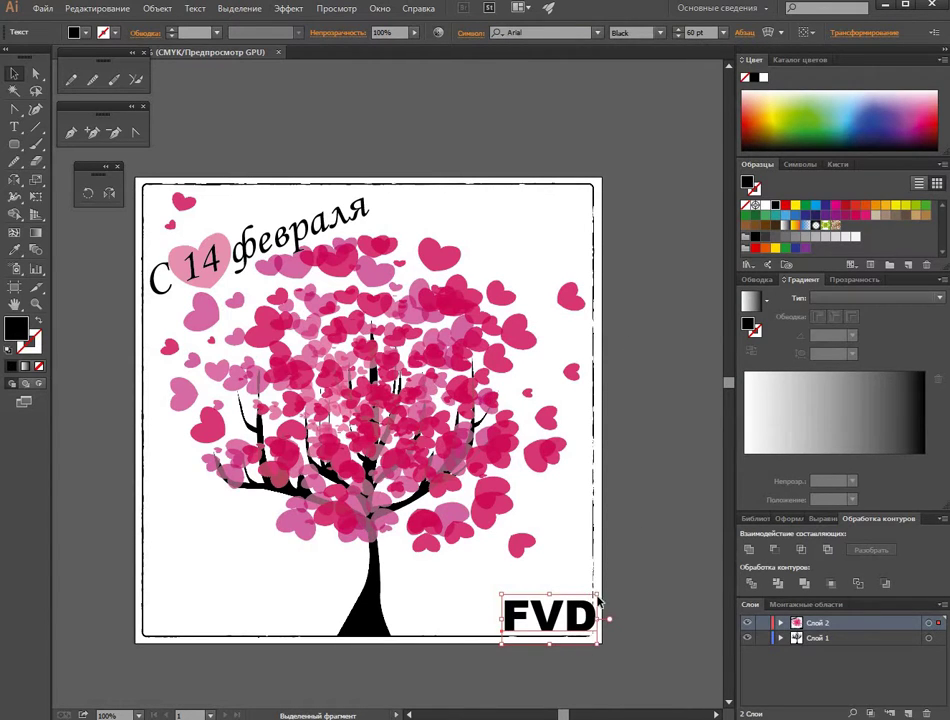
{"action": "left_click_drag", "start_coordinate": [598, 597], "coordinate": [591, 599]}
{"action": "left_click", "coordinate": [636, 612]}
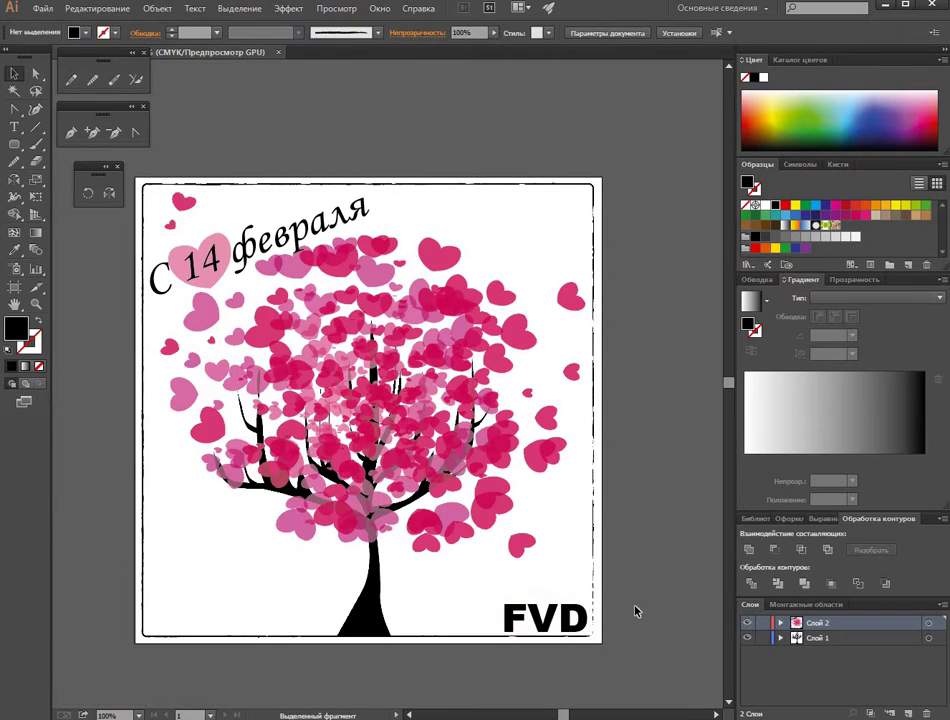
{"action": "scroll", "coordinate": [634, 611], "scroll_direction": "up", "scroll_amount": 1}
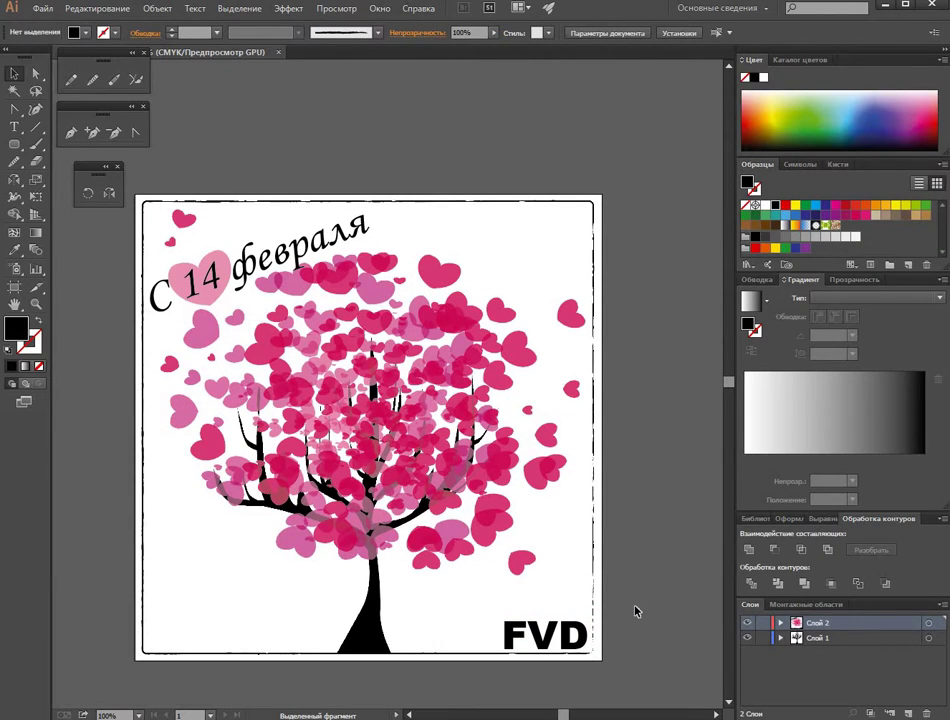
{"action": "scroll", "coordinate": [660, 591], "scroll_direction": "down", "scroll_amount": 1}
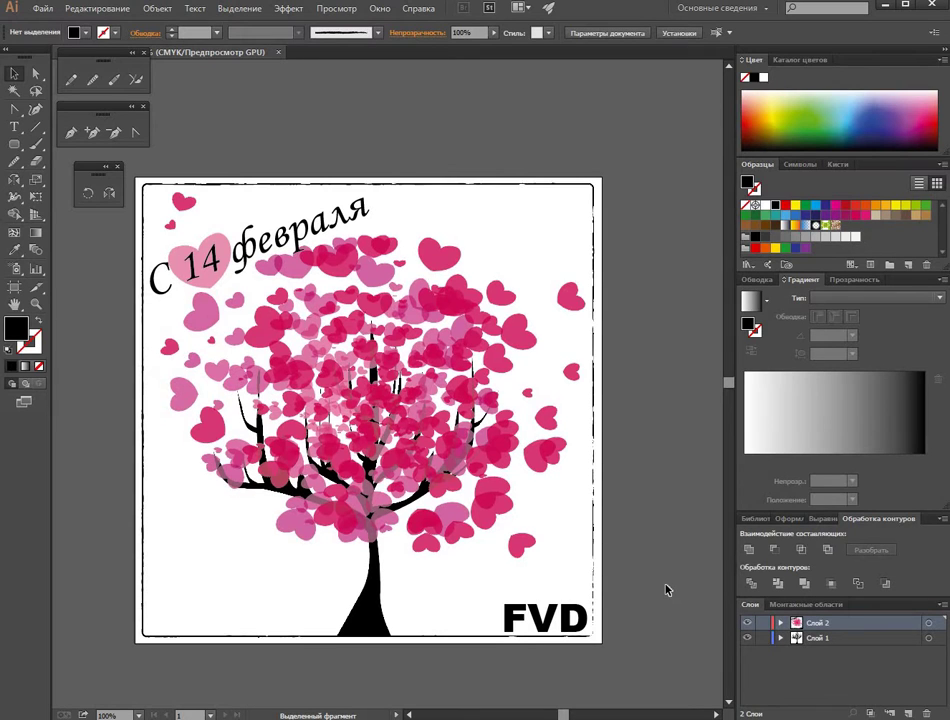
{"action": "scroll", "coordinate": [666, 589], "scroll_direction": "down", "scroll_amount": 1}
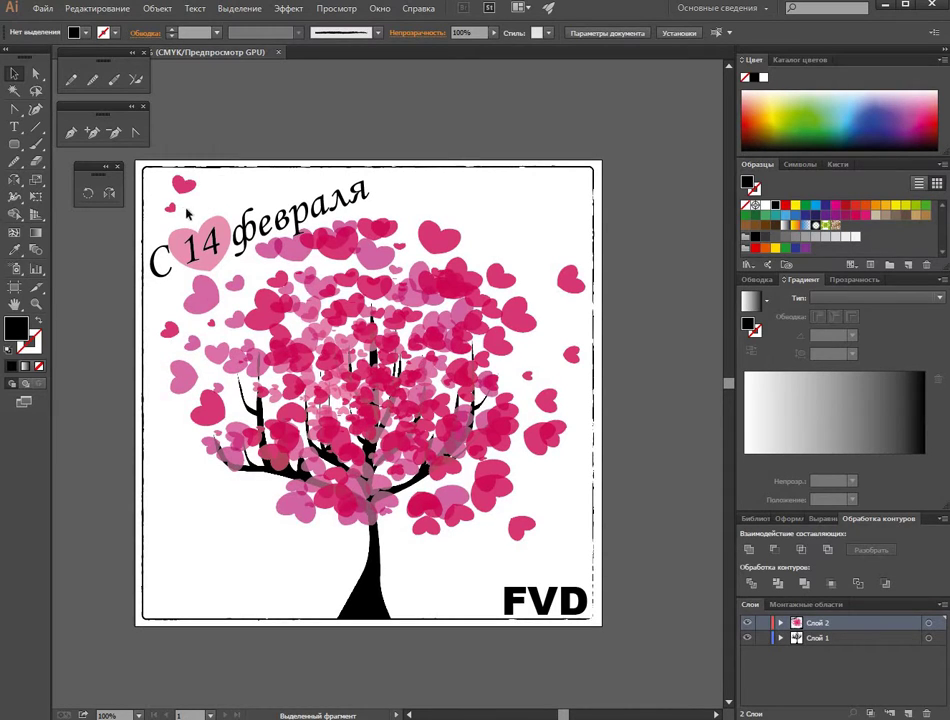